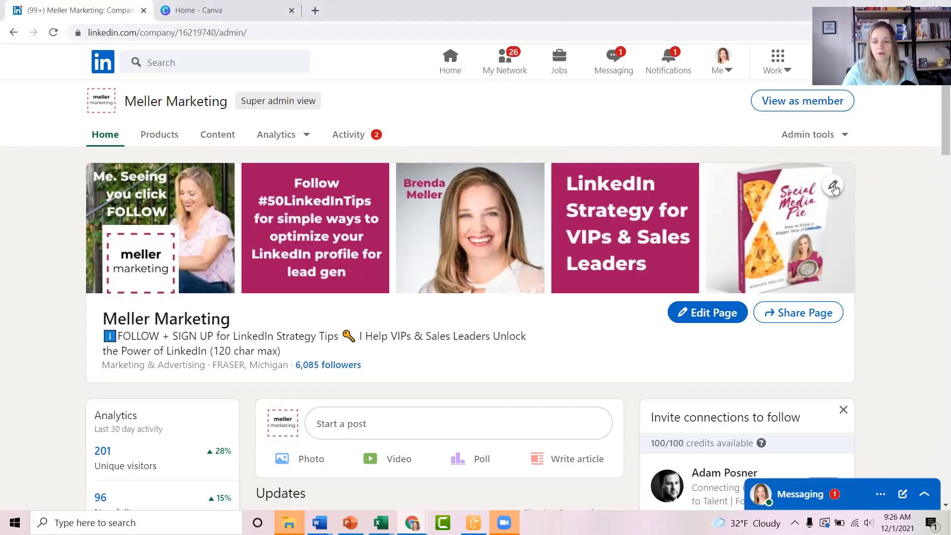
Check the recommended cover image size in the LinkedIn company page's cover options and switch to Canva
{"action": "left_click", "coordinate": [834, 186]}
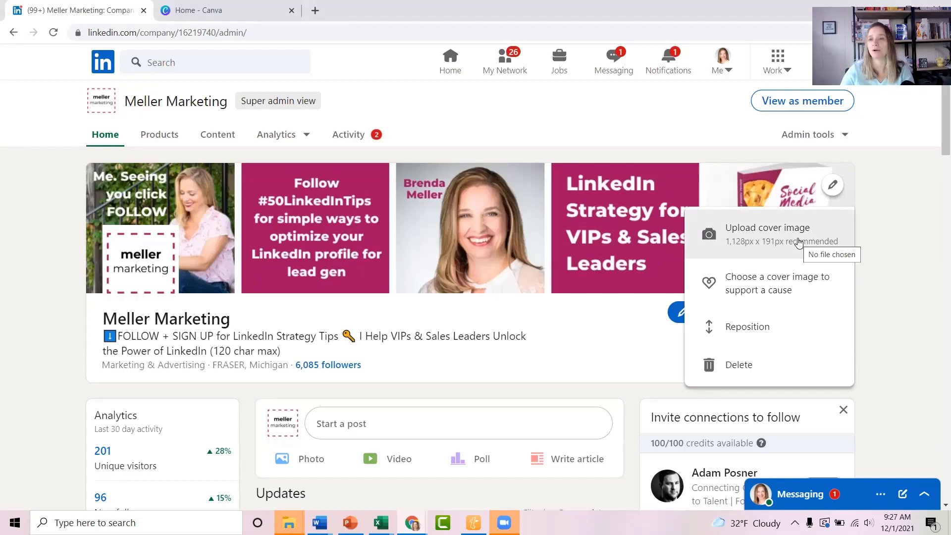
{"action": "left_click", "coordinate": [206, 7]}
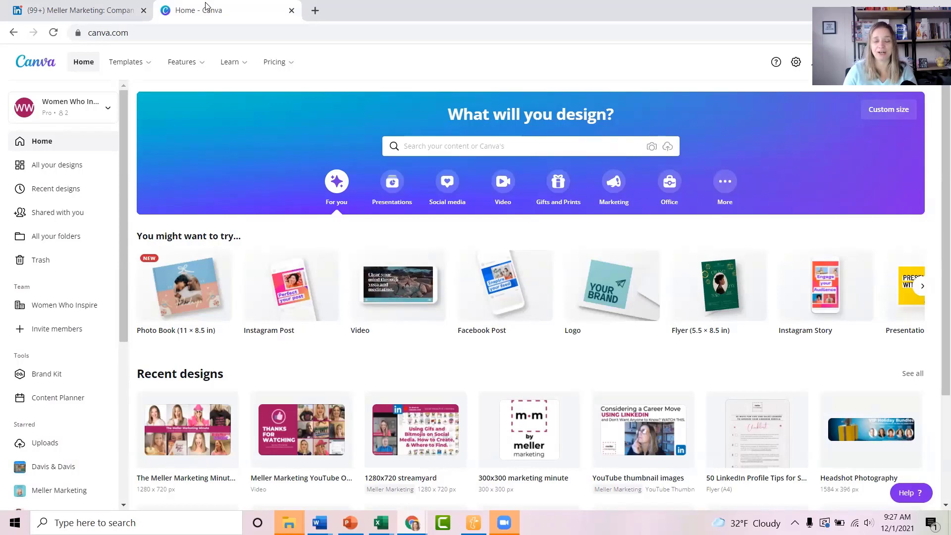
{"action": "mouse_move", "coordinate": [229, 61]}
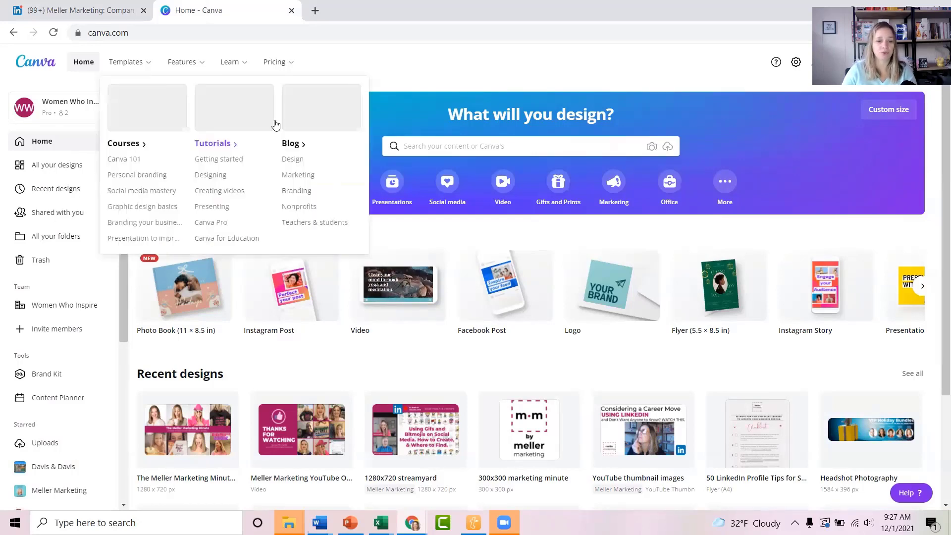
Search for "1128" and show the matches among your own designs
{"action": "left_click", "coordinate": [443, 147]}
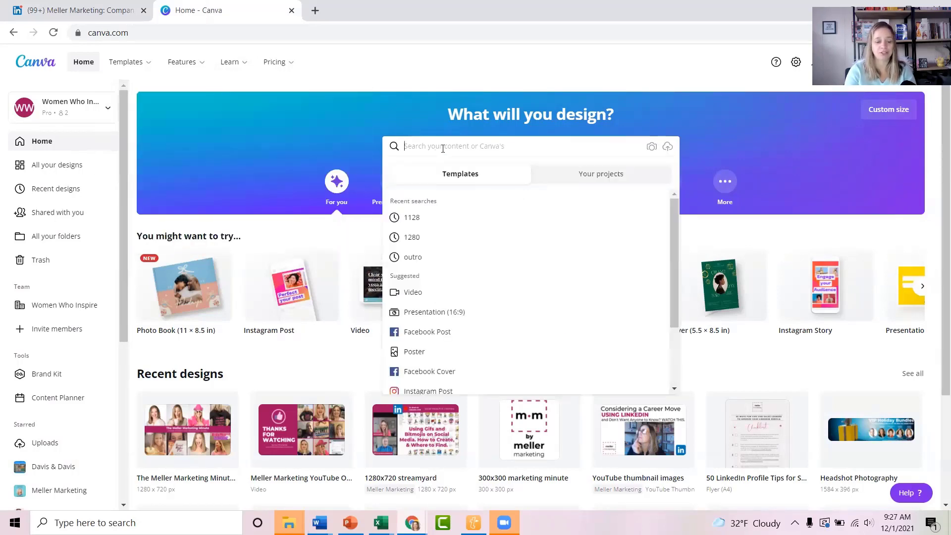
{"action": "type", "text": "112"}
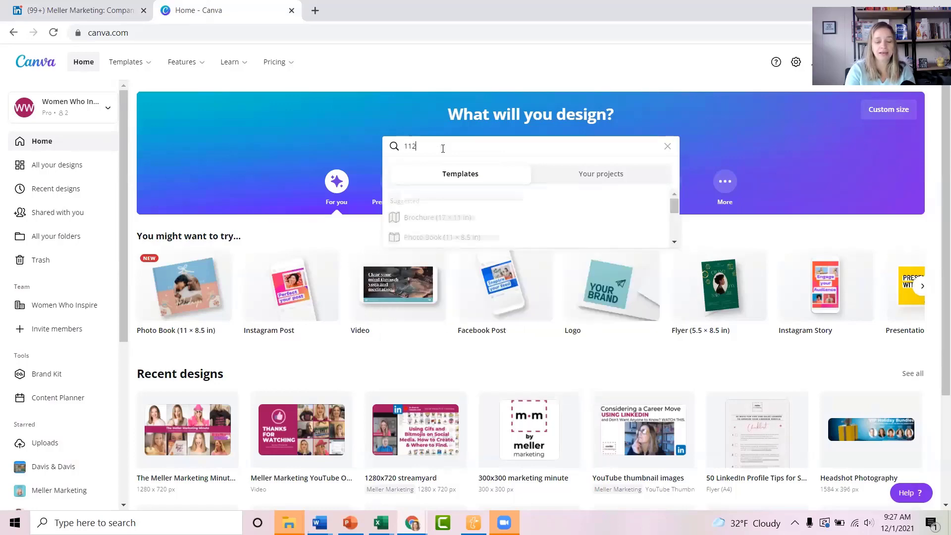
{"action": "type", "text": "8"}
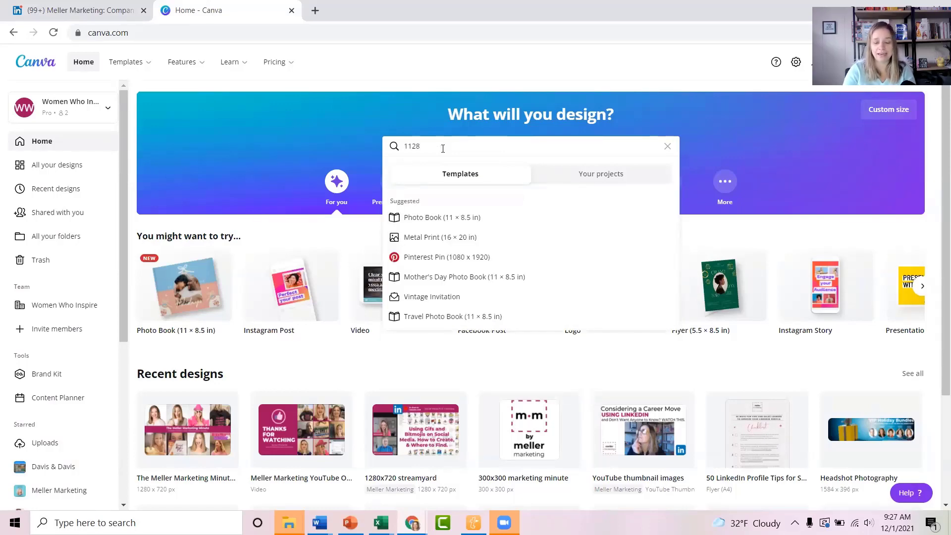
{"action": "key", "text": "Return"}
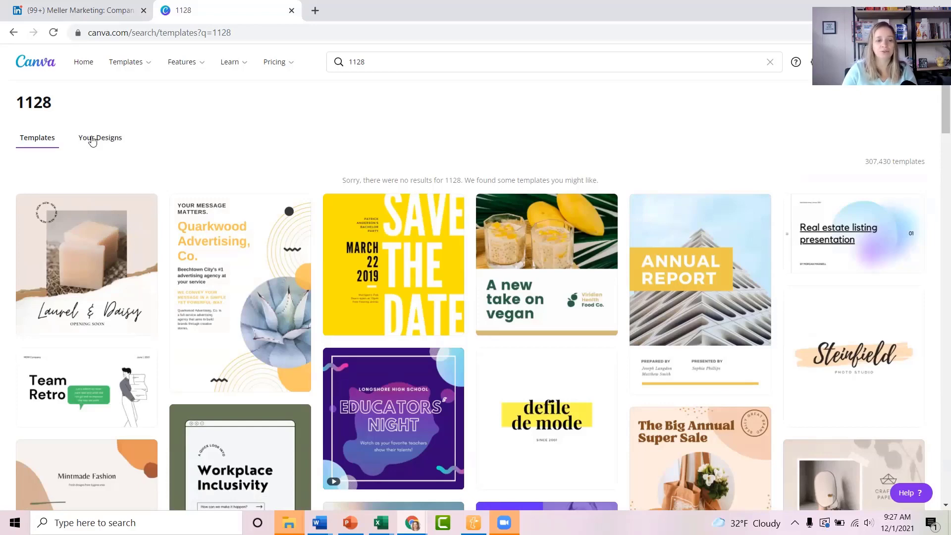
{"action": "left_click", "coordinate": [94, 140]}
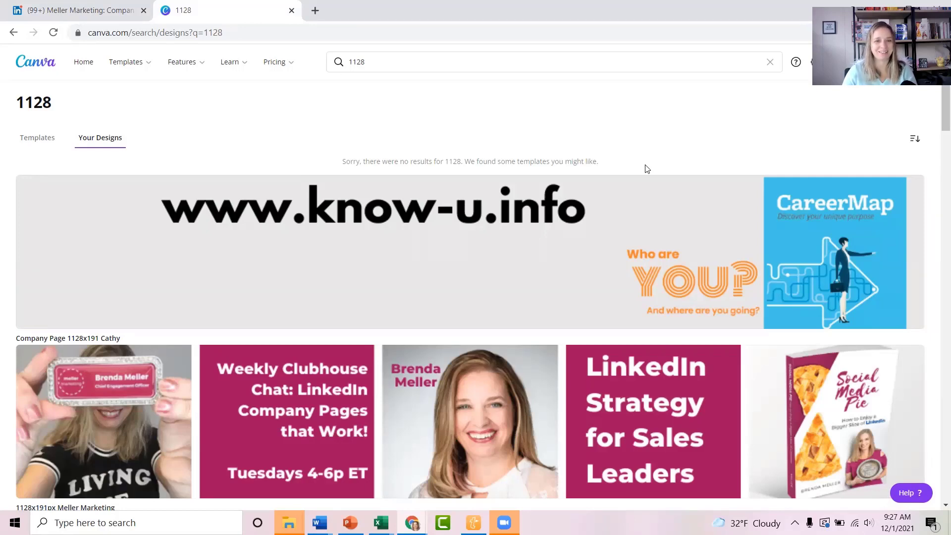
Find the "1128x191px Meller Marketing" design in the results and open it for editing
{"action": "scroll", "coordinate": [644, 169], "scroll_direction": "down", "scroll_amount": 1}
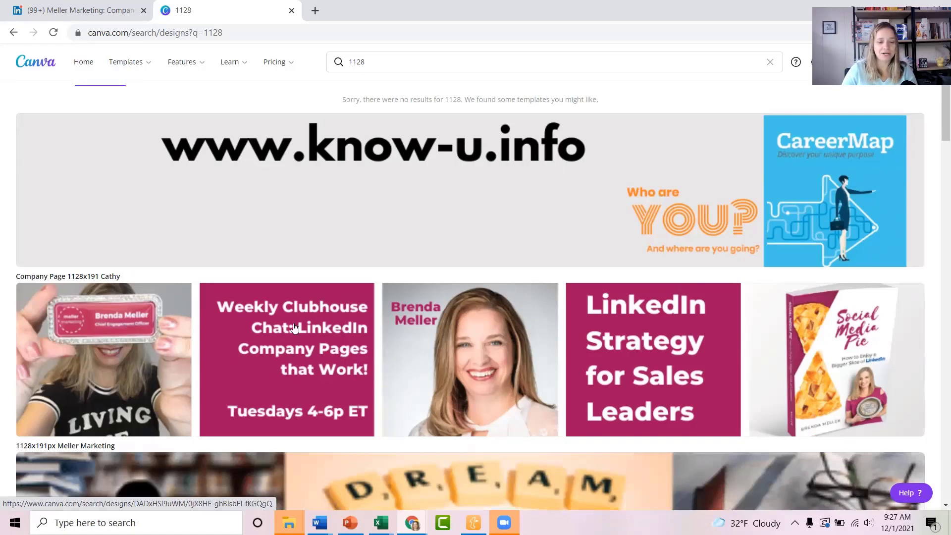
{"action": "scroll", "coordinate": [294, 328], "scroll_direction": "down", "scroll_amount": 1}
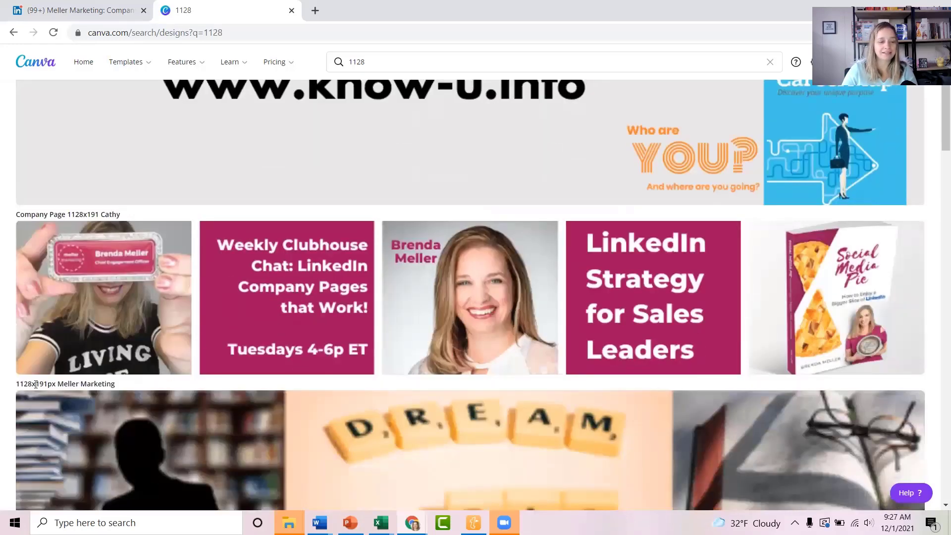
{"action": "mouse_move", "coordinate": [21, 385]}
{"action": "left_mouse_down"}
{"action": "mouse_move", "coordinate": [131, 386]}
{"action": "mouse_move", "coordinate": [19, 380]}
{"action": "mouse_move", "coordinate": [38, 380]}
{"action": "left_mouse_up"}
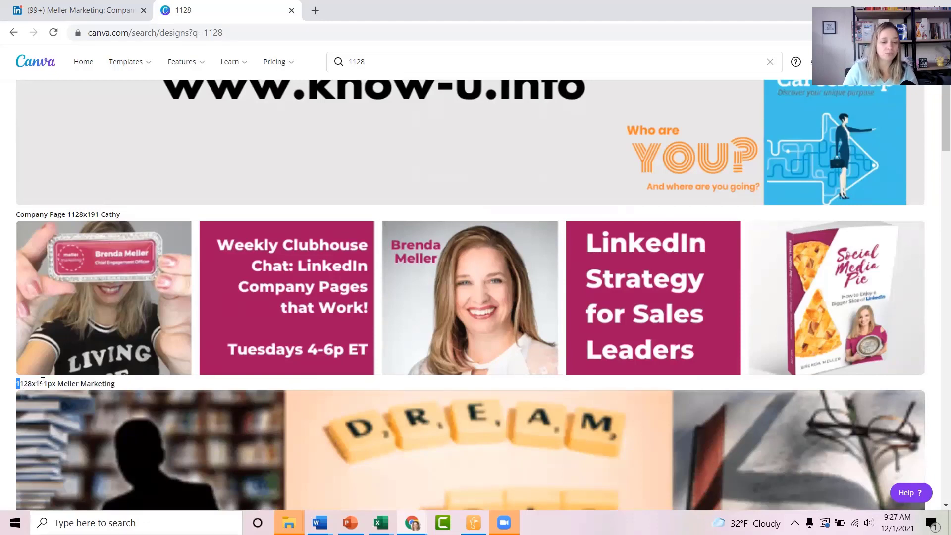
{"action": "left_click", "coordinate": [269, 304]}
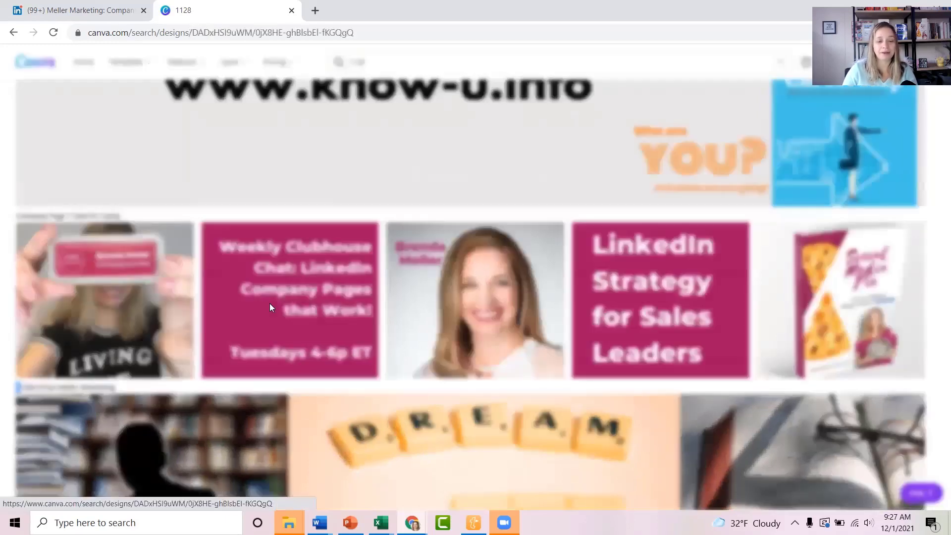
{"action": "left_click", "coordinate": [705, 308]}
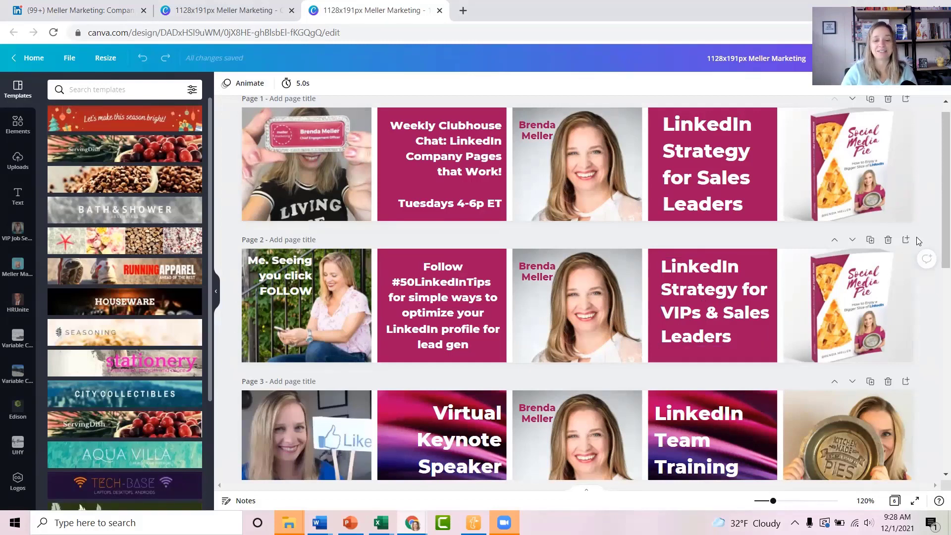
Add a page after page 6 of the banner design and remove its magenta background
{"action": "scroll", "coordinate": [766, 349], "scroll_direction": "down", "scroll_amount": 4}
{"action": "scroll", "coordinate": [767, 349], "scroll_direction": "down", "scroll_amount": 6}
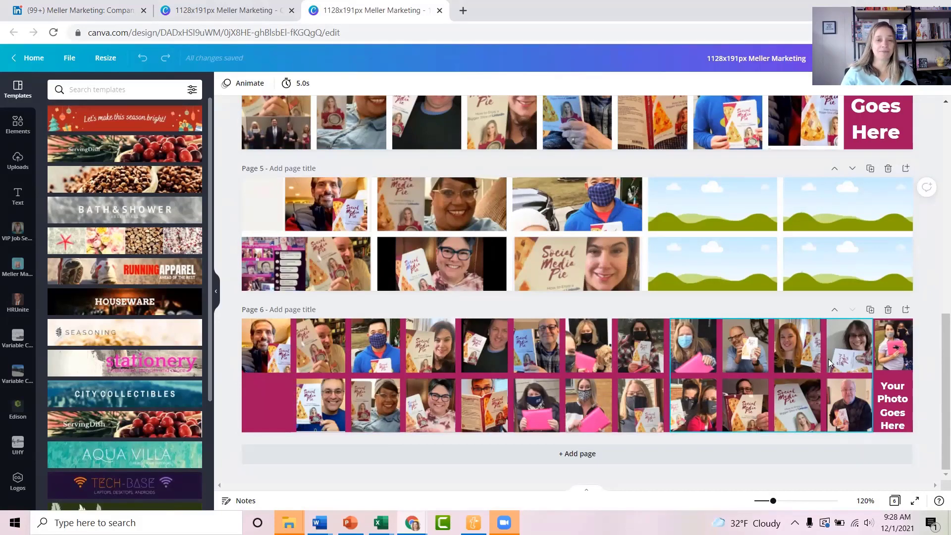
{"action": "scroll", "coordinate": [852, 349], "scroll_direction": "up", "scroll_amount": 10}
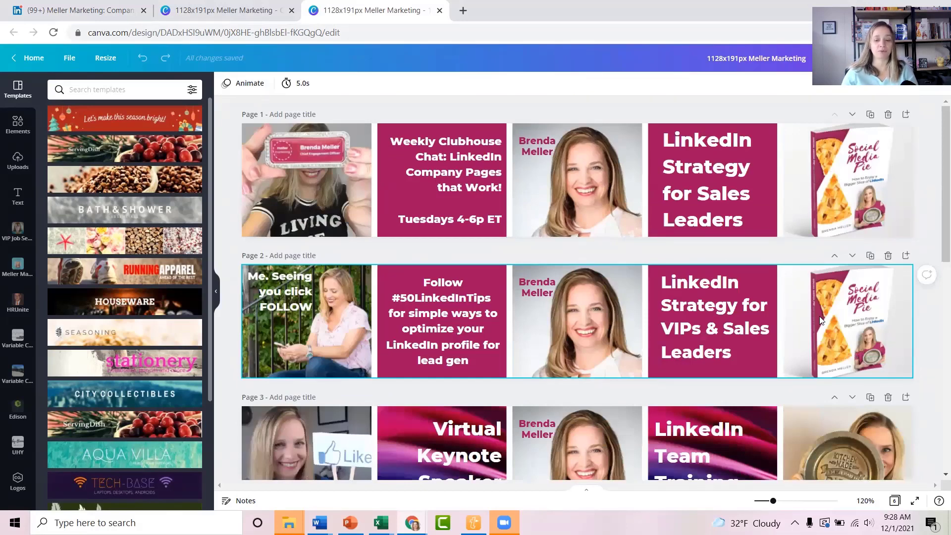
{"action": "scroll", "coordinate": [841, 302], "scroll_direction": "down", "scroll_amount": 10}
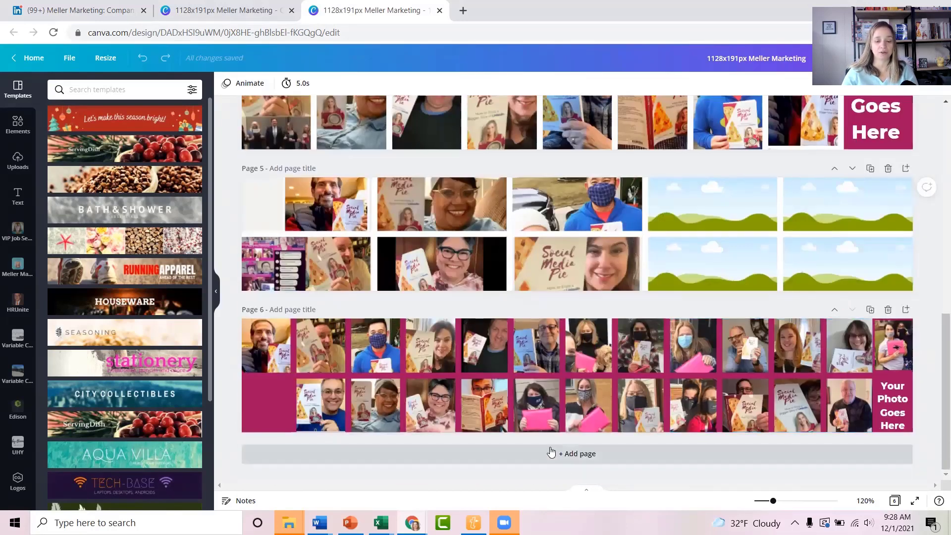
{"action": "left_click", "coordinate": [548, 452]}
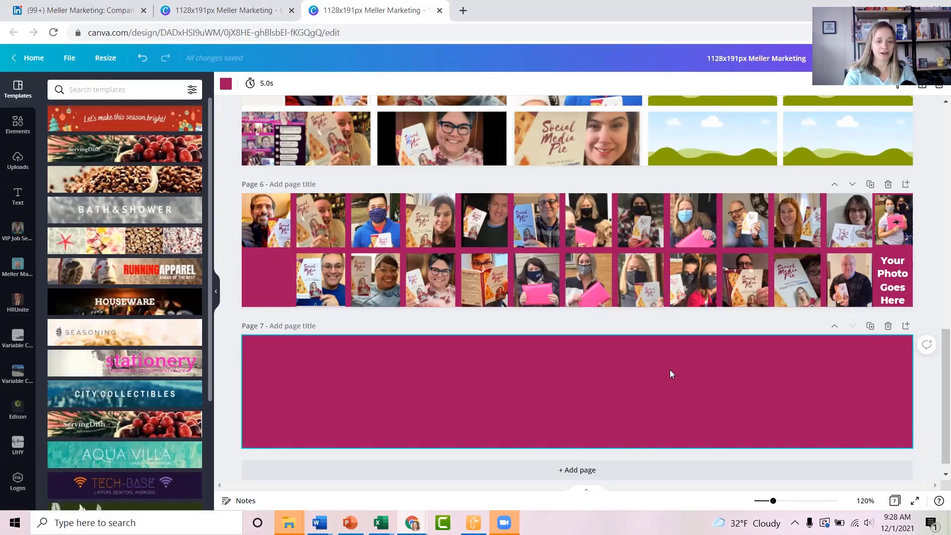
{"action": "key", "text": "Delete"}
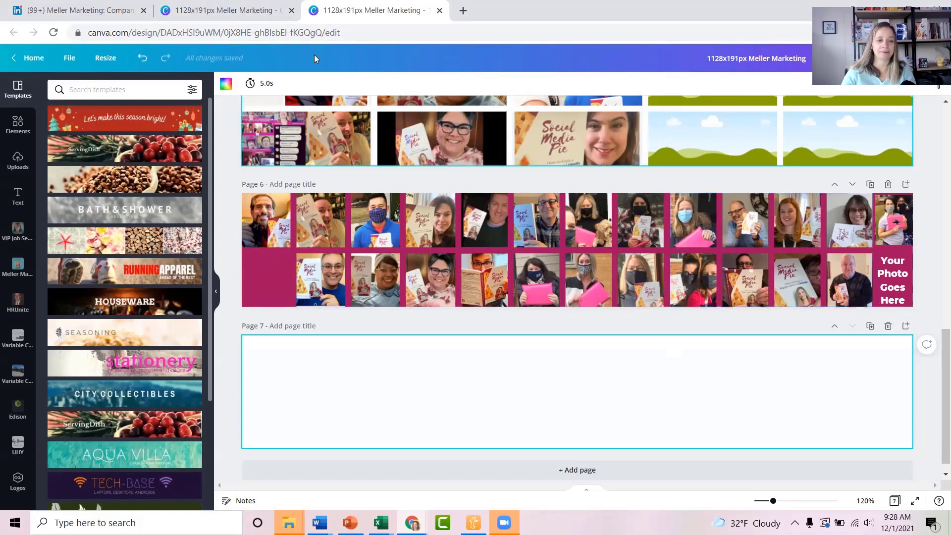
Return to the Canva home page and open the "Headshot Photography" design from the full list of designs
{"action": "left_click", "coordinate": [208, 11]}
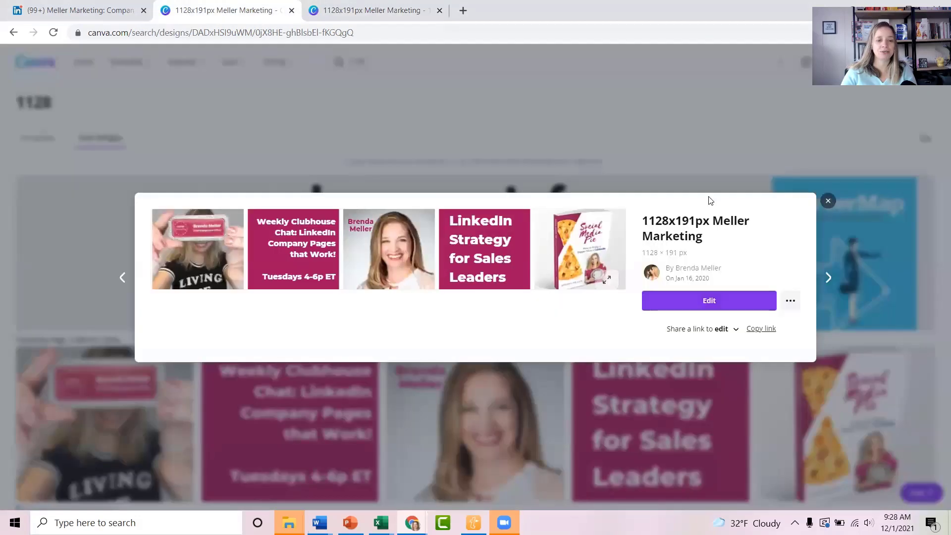
{"action": "left_click", "coordinate": [828, 201]}
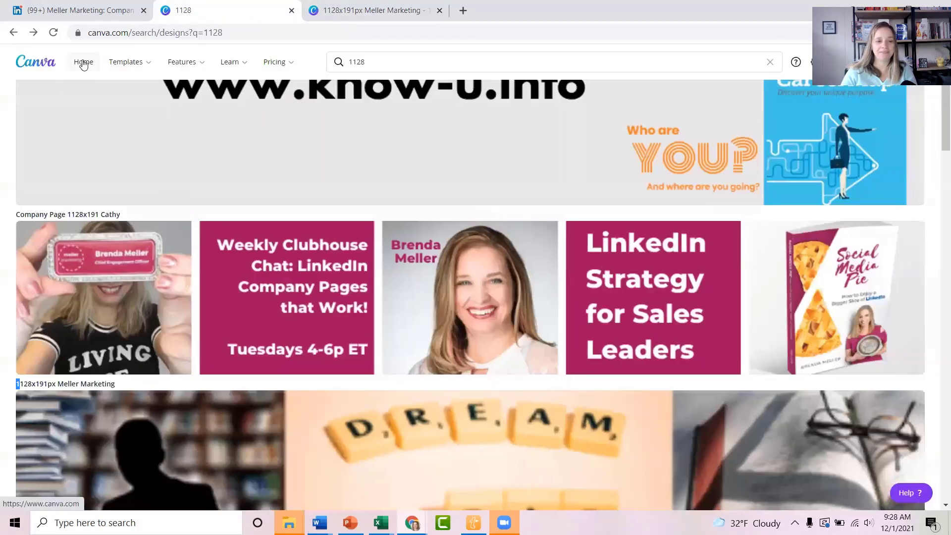
{"action": "left_click", "coordinate": [83, 63]}
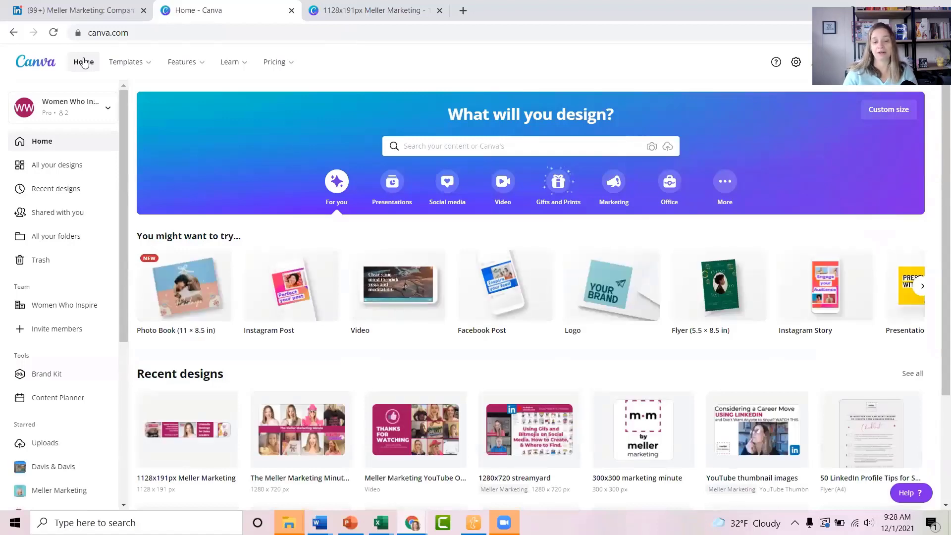
{"action": "left_click", "coordinate": [58, 166]}
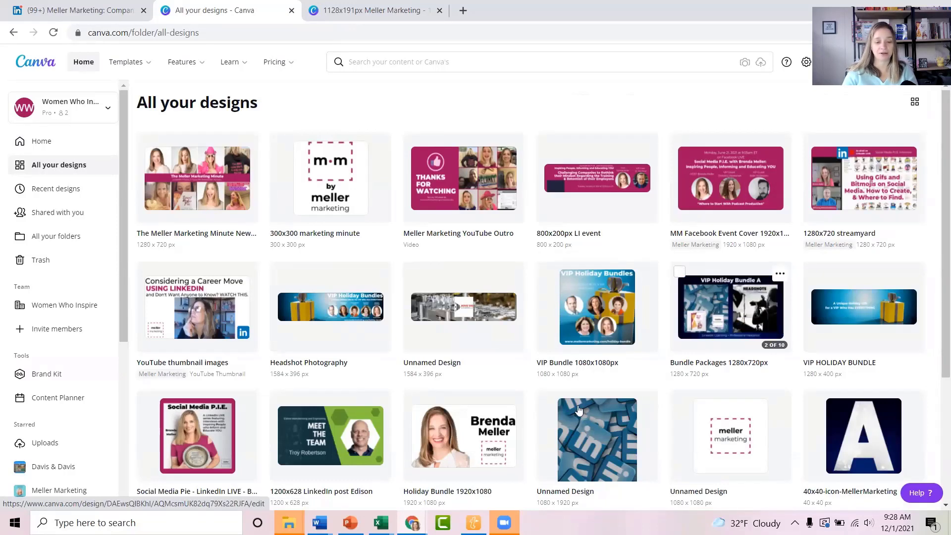
{"action": "left_click", "coordinate": [338, 304]}
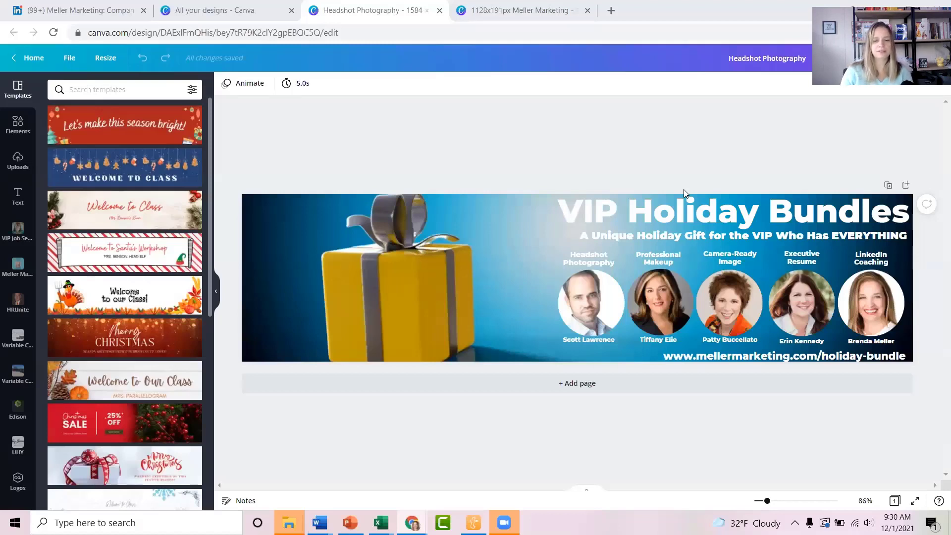
Rename the design as "1584x396px Headshot Photography"
{"action": "left_click", "coordinate": [731, 58]}
{"action": "type", "text": "1584x"}
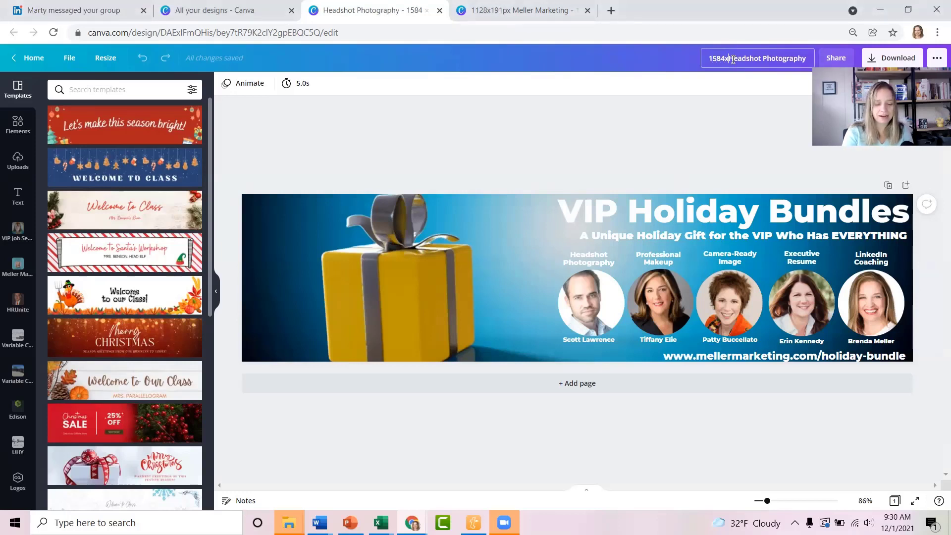
{"action": "type", "text": "396p"}
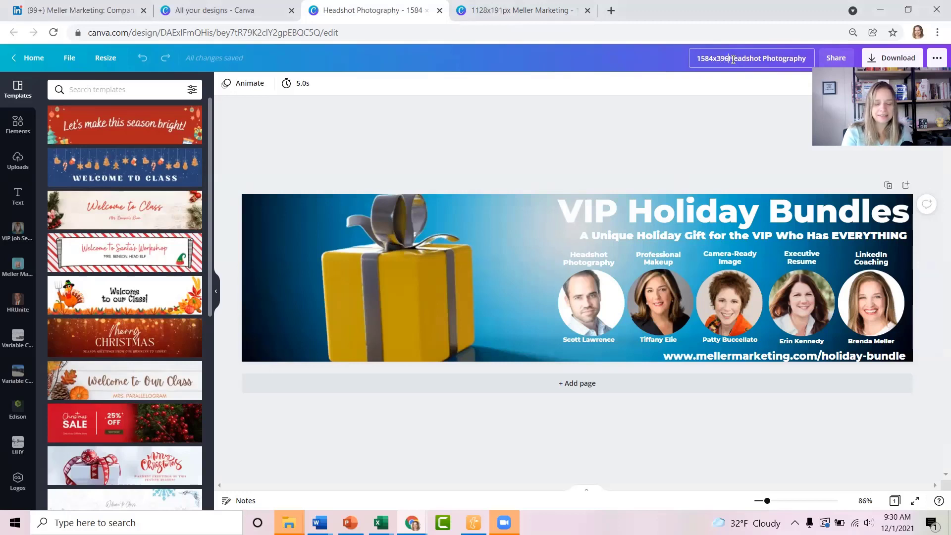
{"action": "type", "text": "x"}
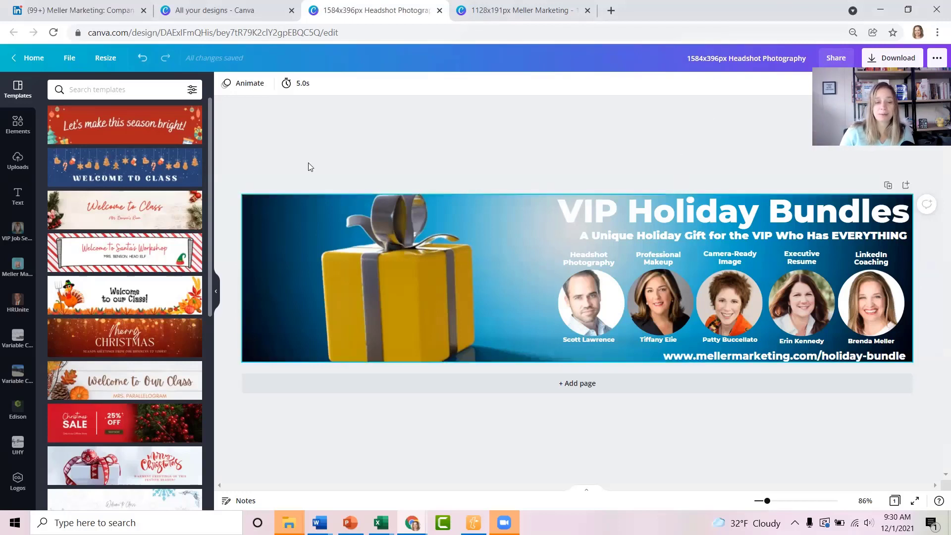
Copy the gift box background image from the headshot design onto blank page 7 of the 1128x191px design
{"action": "left_click", "coordinate": [502, 14]}
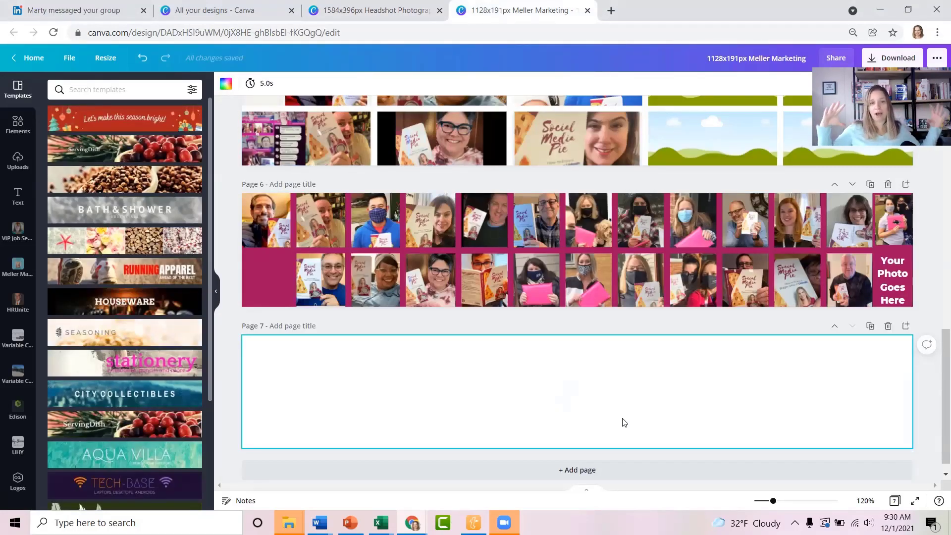
{"action": "left_click", "coordinate": [376, 11]}
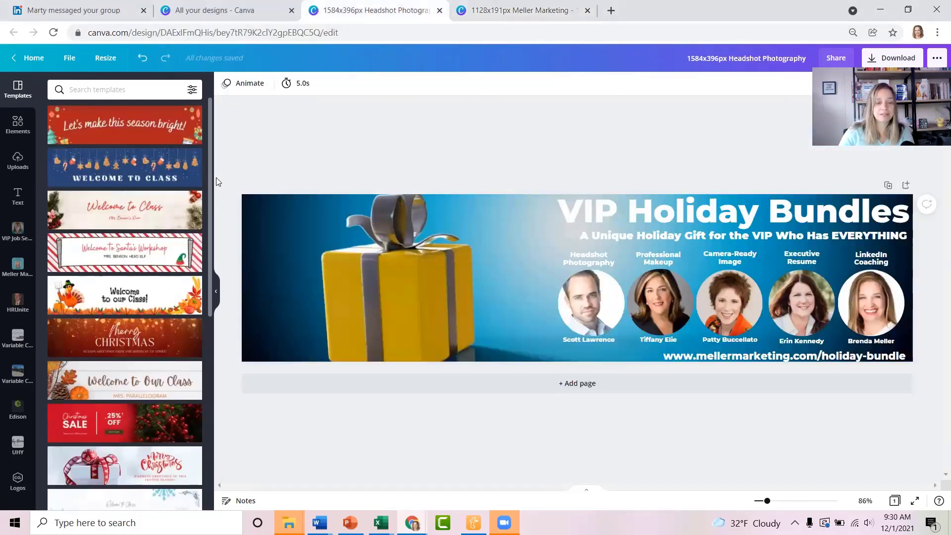
{"action": "left_click_drag", "start_coordinate": [216, 178], "coordinate": [925, 368]}
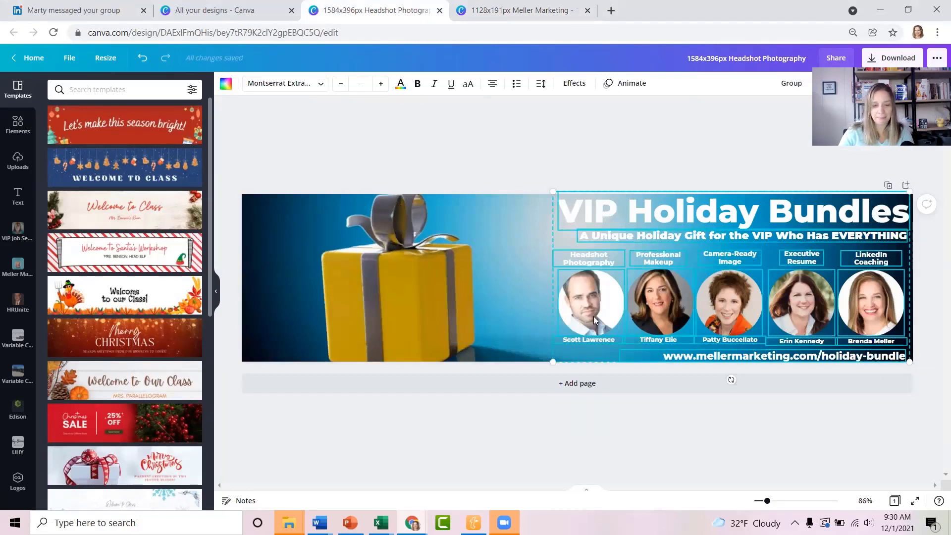
{"action": "left_click", "coordinate": [276, 222]}
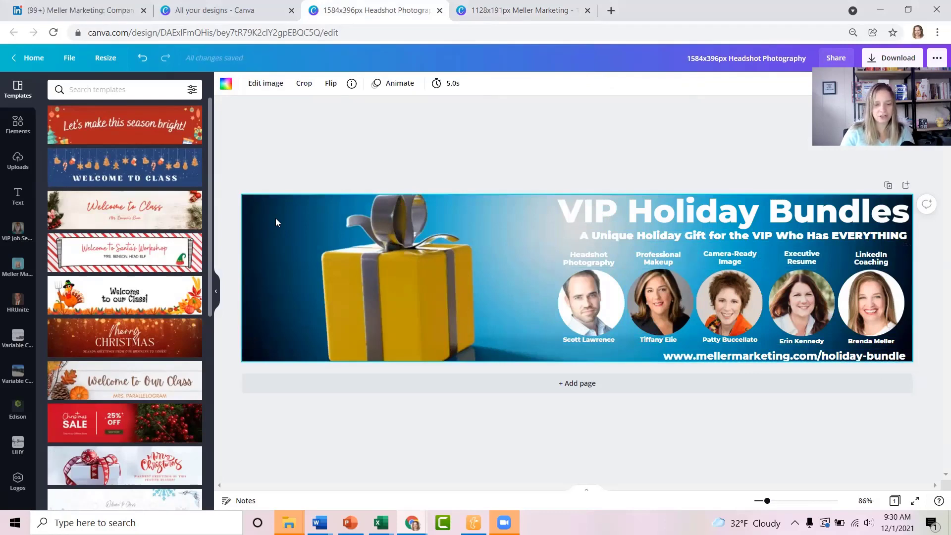
{"action": "left_click", "coordinate": [461, 8]}
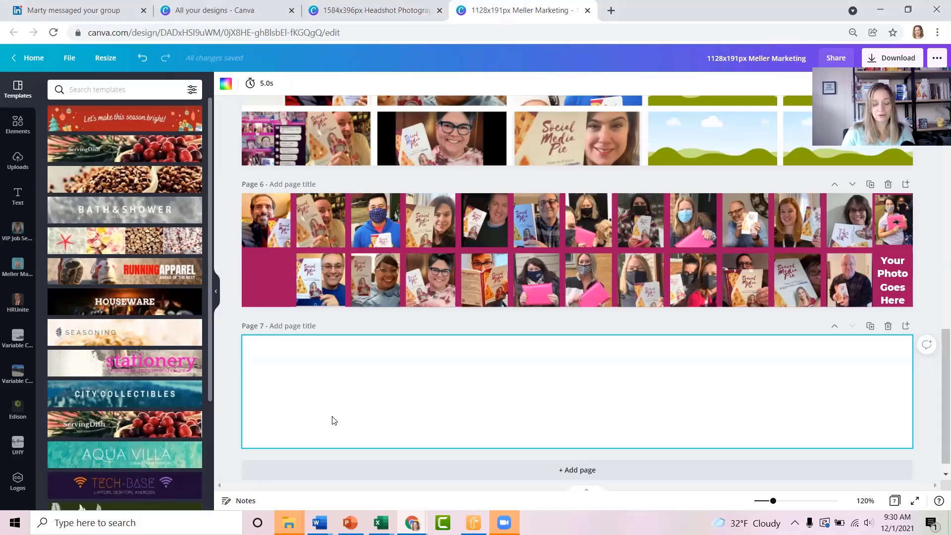
{"action": "key", "text": "ctrl+v"}
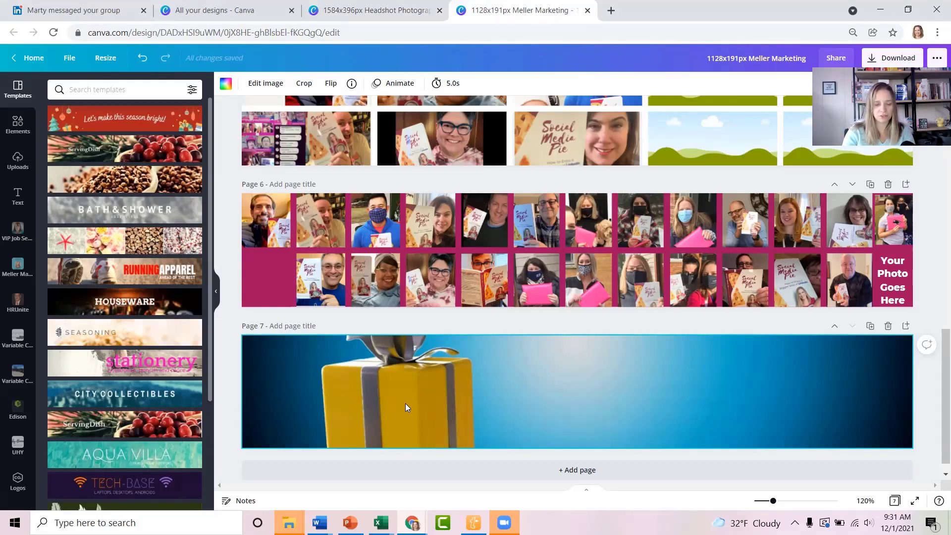
Shift the page 7 background image down within its crop so the gift's whole bow fits inside the banner
{"action": "double_click", "coordinate": [429, 382]}
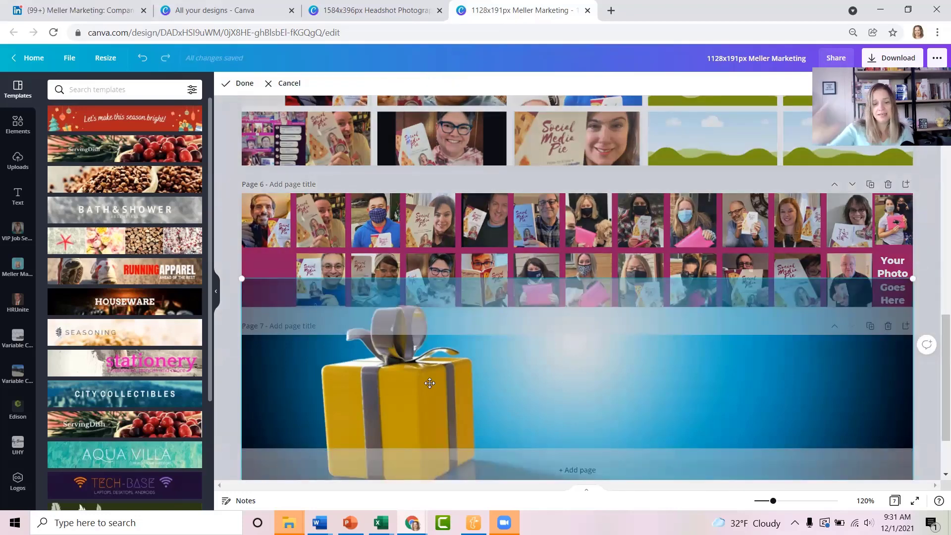
{"action": "left_click_drag", "start_coordinate": [430, 383], "coordinate": [437, 426]}
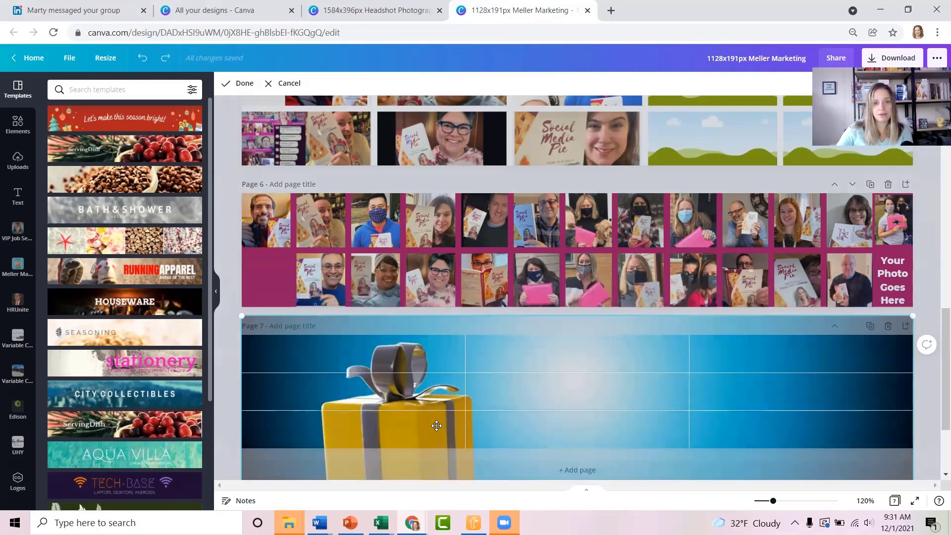
{"action": "left_click", "coordinate": [233, 296]}
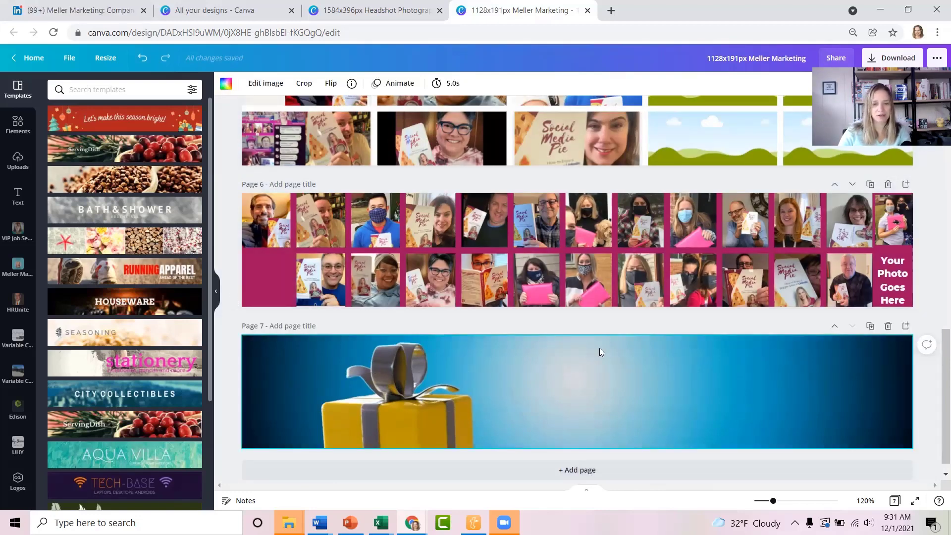
Copy the headline, tagline, five captioned headshots and web address together from the 1584x396px Headshot Photography design
{"action": "left_click", "coordinate": [398, 12]}
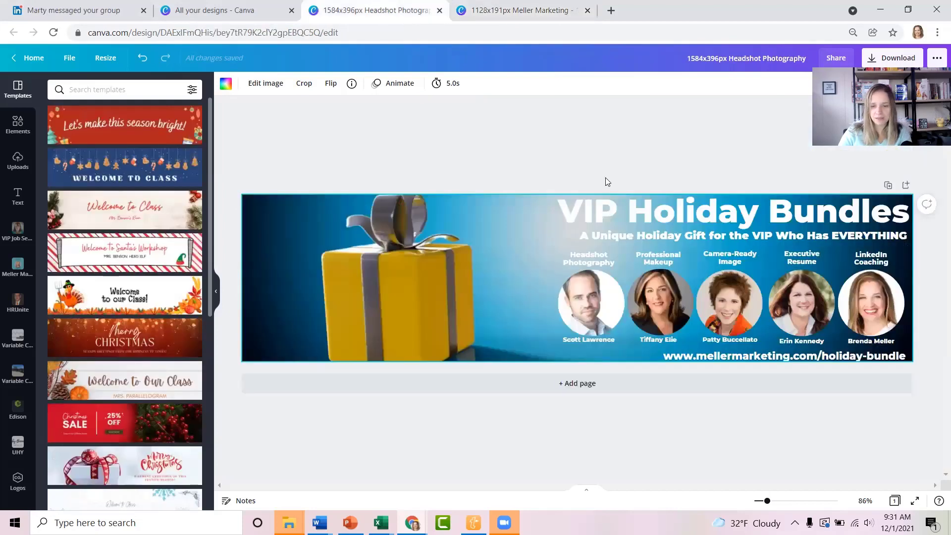
{"action": "left_click", "coordinate": [531, 149]}
{"action": "left_click_drag", "start_coordinate": [523, 148], "coordinate": [937, 378]}
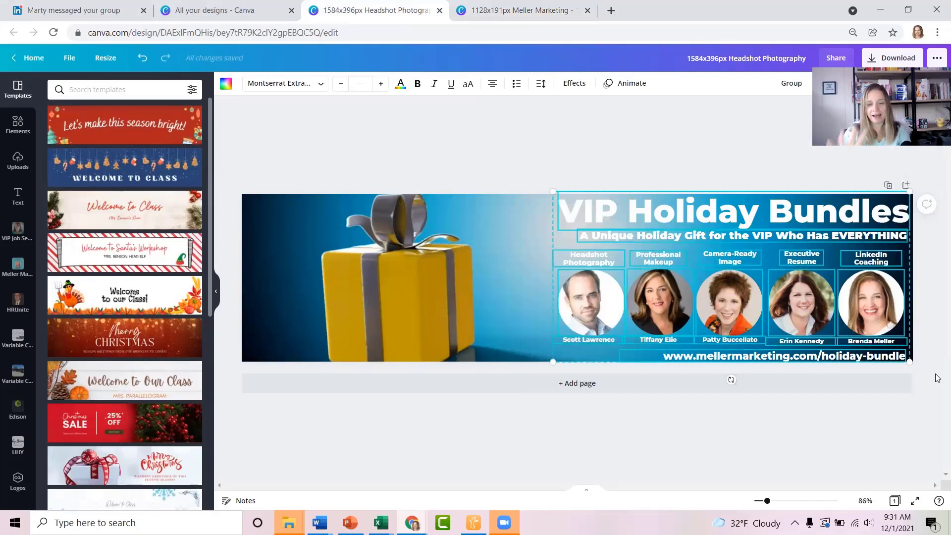
{"action": "left_click", "coordinate": [489, 144]}
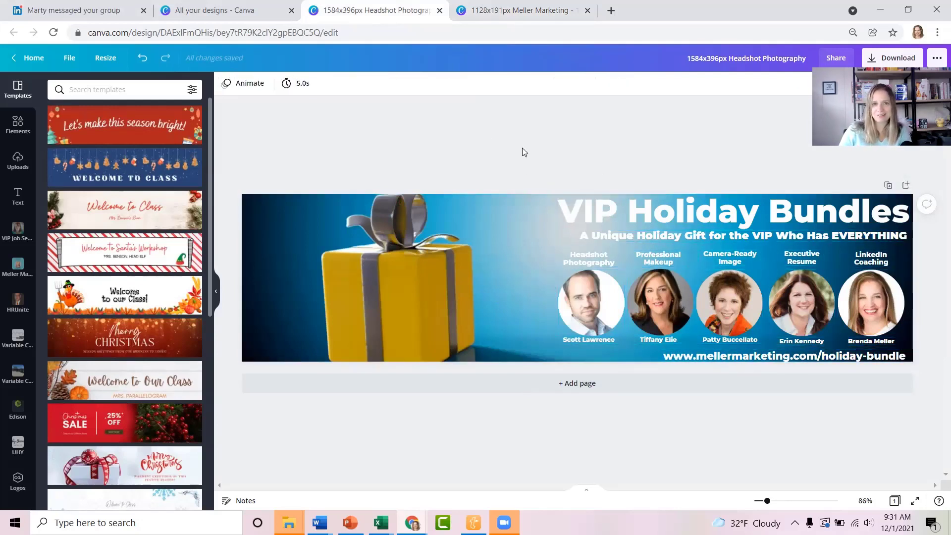
{"action": "left_click_drag", "start_coordinate": [514, 137], "coordinate": [930, 372]}
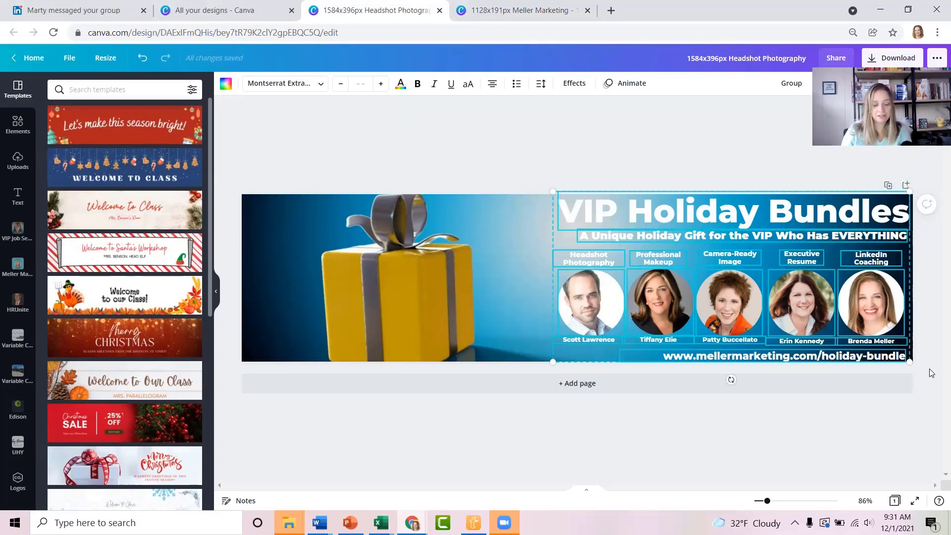
Paste the copied banner content onto page 7 of the 1128x191px design and move it to the banner's right end
{"action": "left_click", "coordinate": [495, 10]}
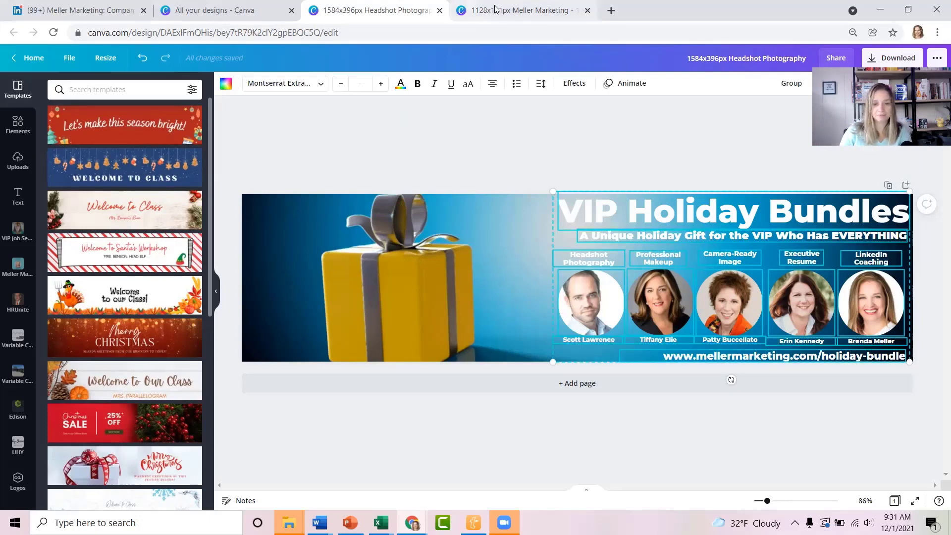
{"action": "scroll", "coordinate": [575, 327], "scroll_direction": "down", "scroll_amount": 1}
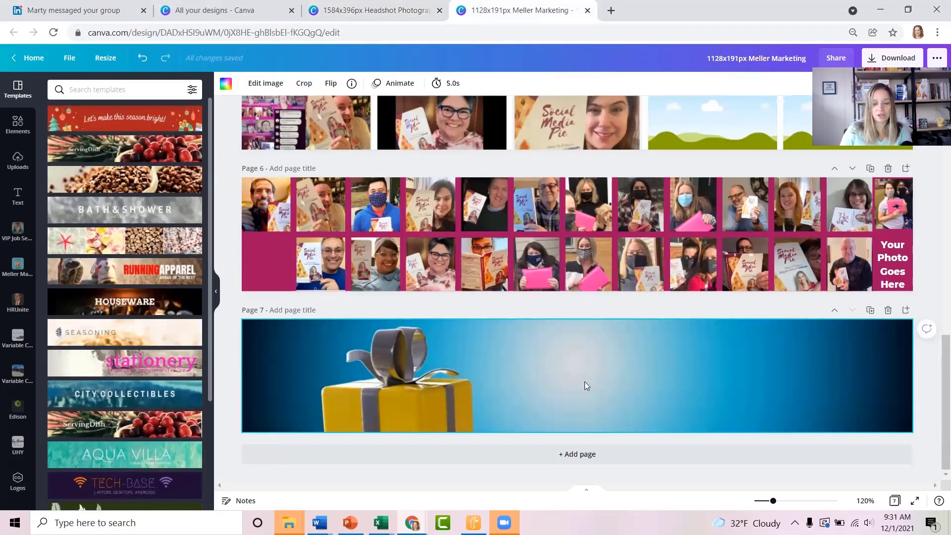
{"action": "right_click", "coordinate": [603, 358]}
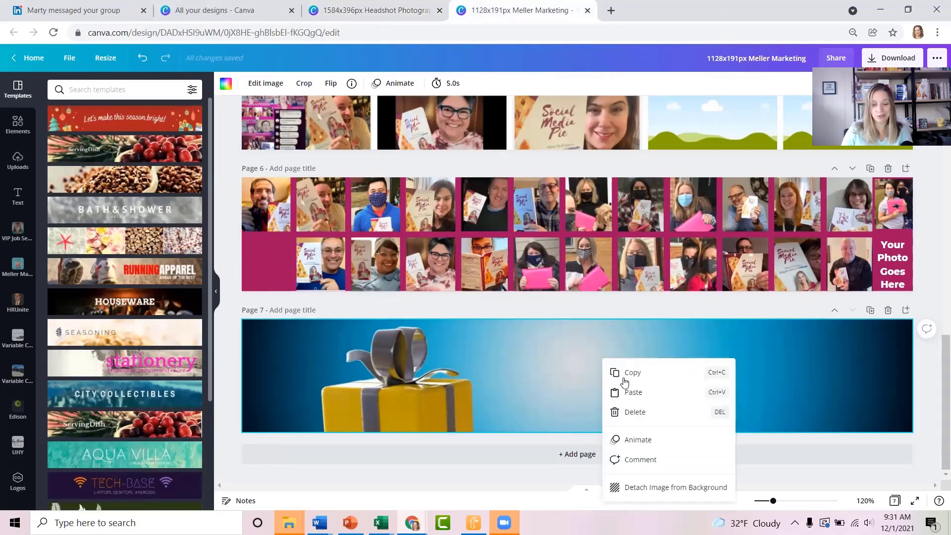
{"action": "left_click", "coordinate": [633, 392]}
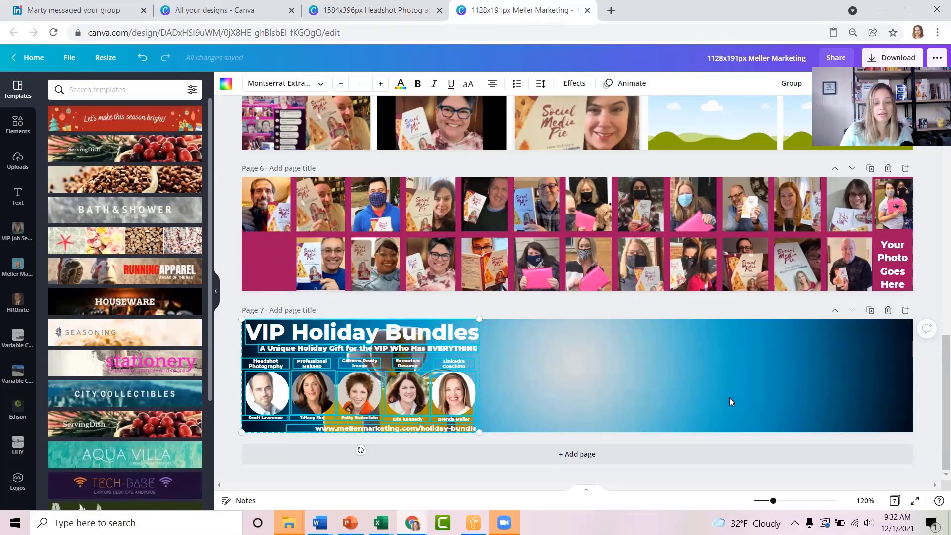
{"action": "left_click_drag", "start_coordinate": [378, 336], "coordinate": [757, 332]}
{"action": "left_click", "coordinate": [589, 303]}
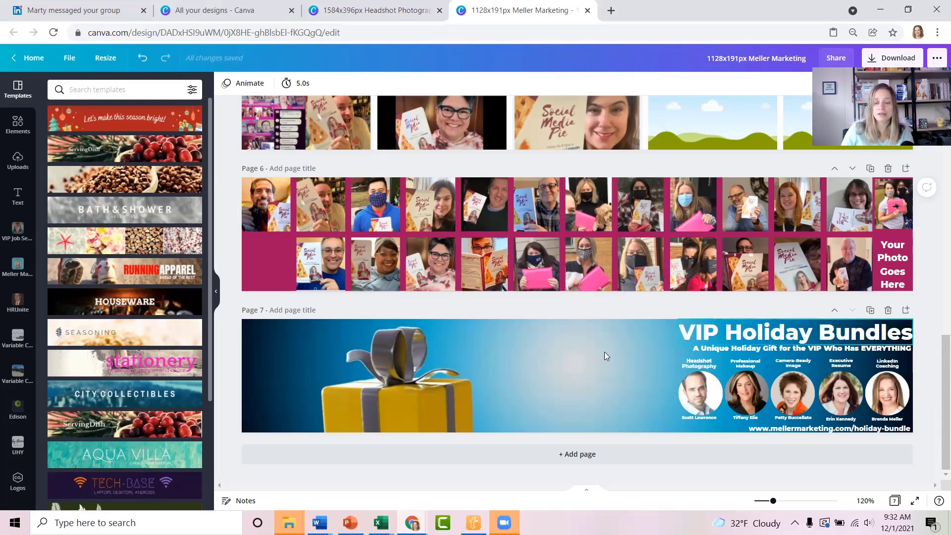
Move the page 7 web address above the gift box, narrow its text box to fit, and enlarge the text to size 14.2
{"action": "left_click", "coordinate": [798, 429]}
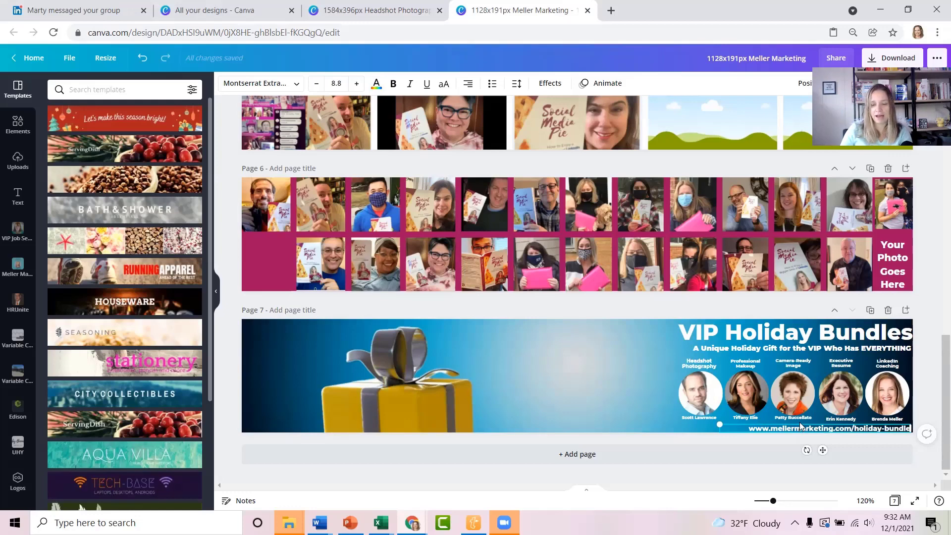
{"action": "left_click_drag", "start_coordinate": [809, 425], "coordinate": [350, 326]}
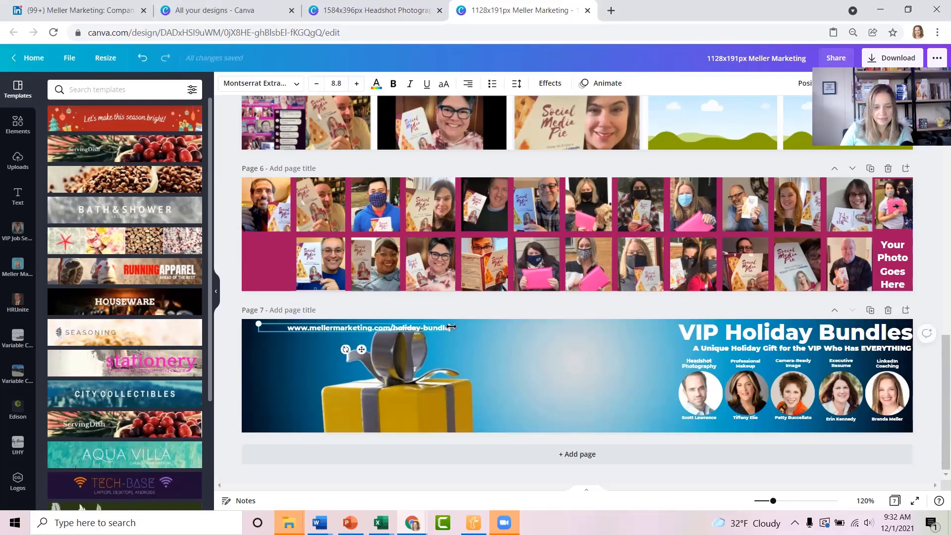
{"action": "left_click_drag", "start_coordinate": [451, 327], "coordinate": [426, 325]}
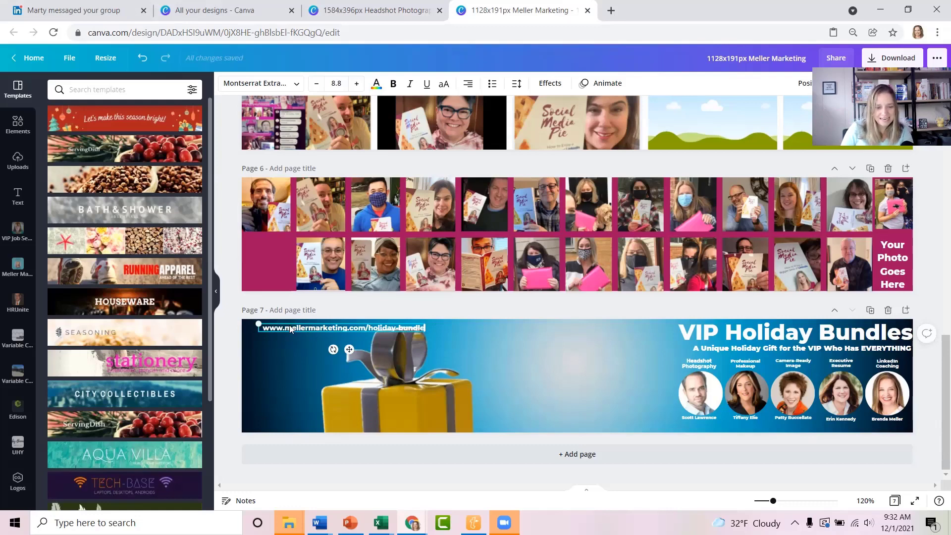
{"action": "left_click_drag", "start_coordinate": [291, 329], "coordinate": [229, 311]}
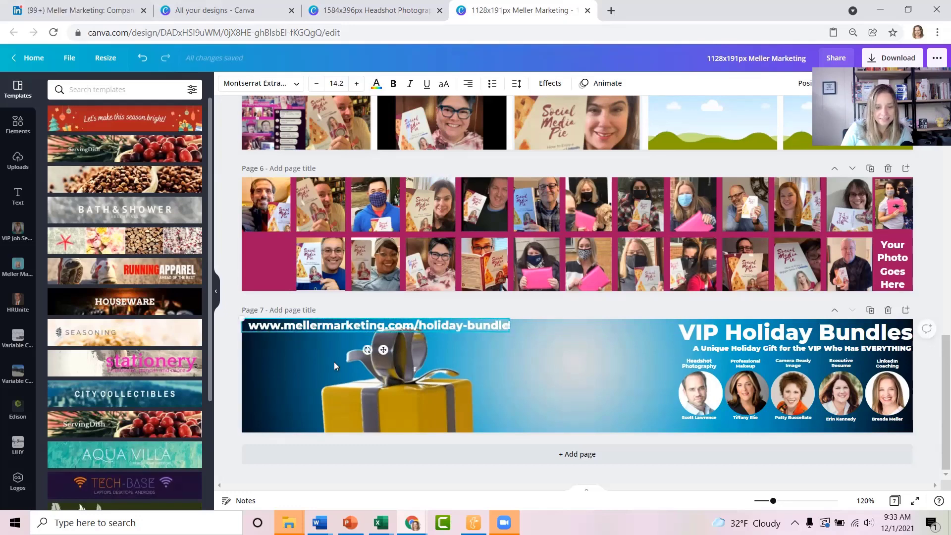
Shift the background image slightly down within its crop and move the web address slightly inward from the banner's upper-left corner
{"action": "double_click", "coordinate": [333, 365]}
{"action": "left_click_drag", "start_coordinate": [333, 366], "coordinate": [294, 315]}
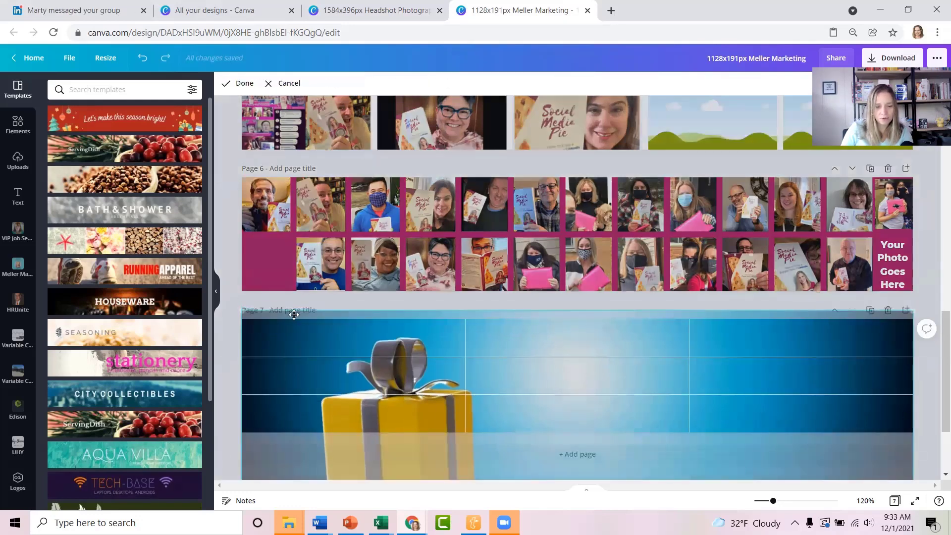
{"action": "left_click", "coordinate": [334, 324]}
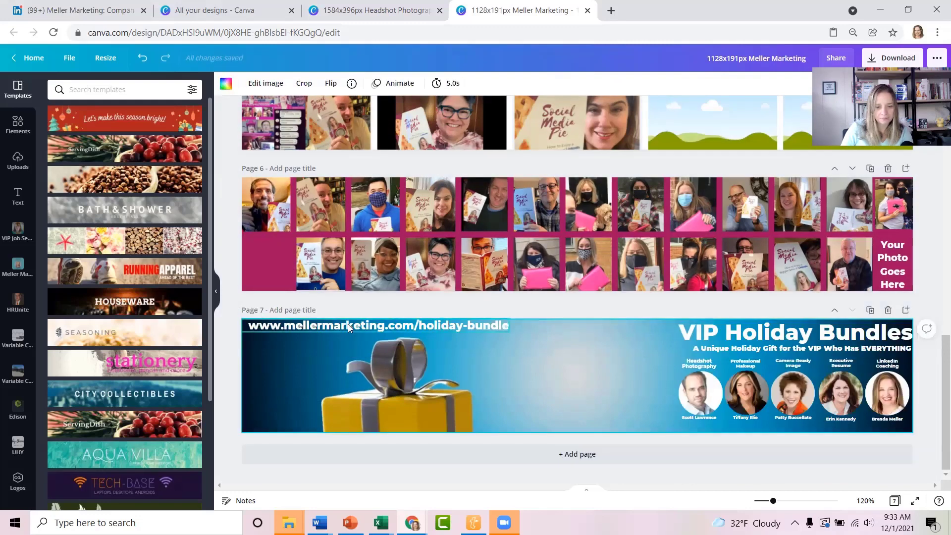
{"action": "left_click", "coordinate": [348, 323]}
{"action": "left_click_drag", "start_coordinate": [357, 326], "coordinate": [355, 331]}
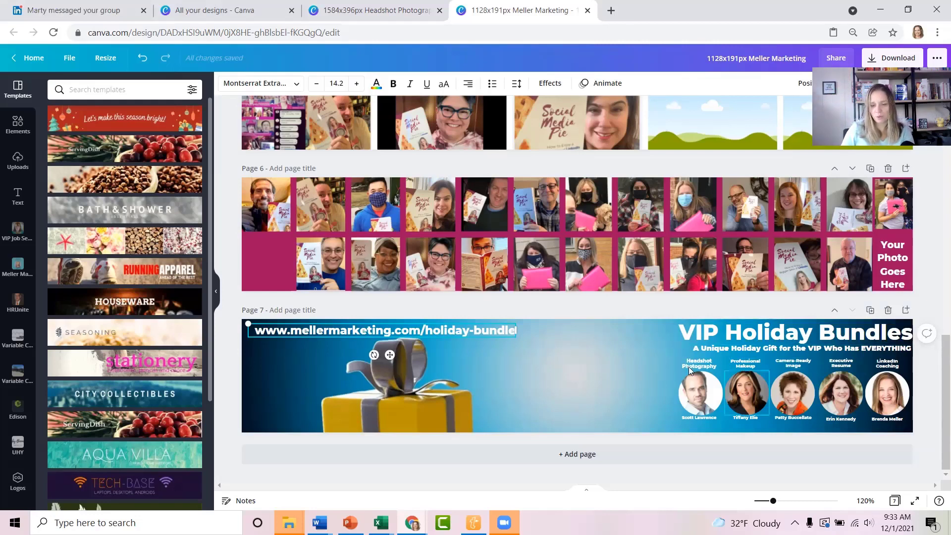
Move the five headshots with their service labels and names together to just beside the gift box
{"action": "left_click_drag", "start_coordinate": [787, 387], "coordinate": [925, 430]}
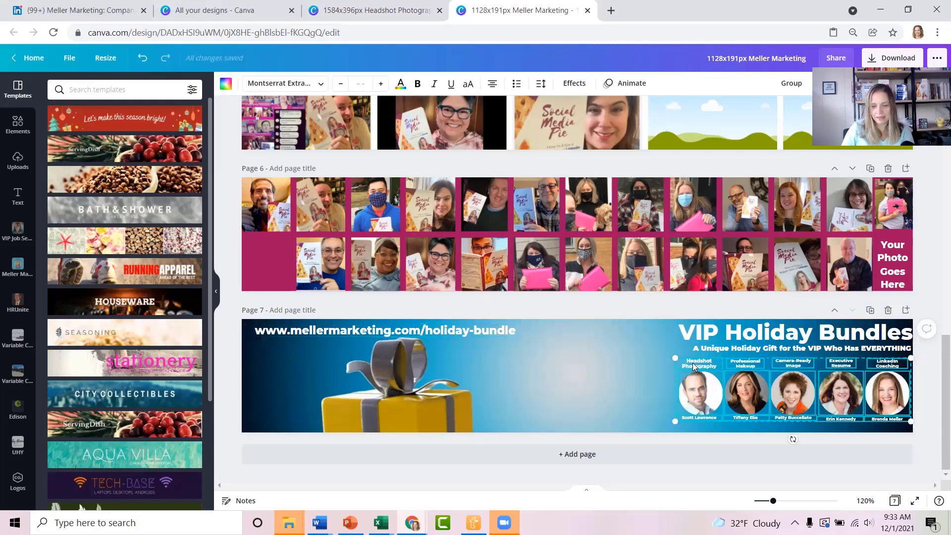
{"action": "left_click_drag", "start_coordinate": [692, 362], "coordinate": [517, 347]}
{"action": "left_click", "coordinate": [777, 394]}
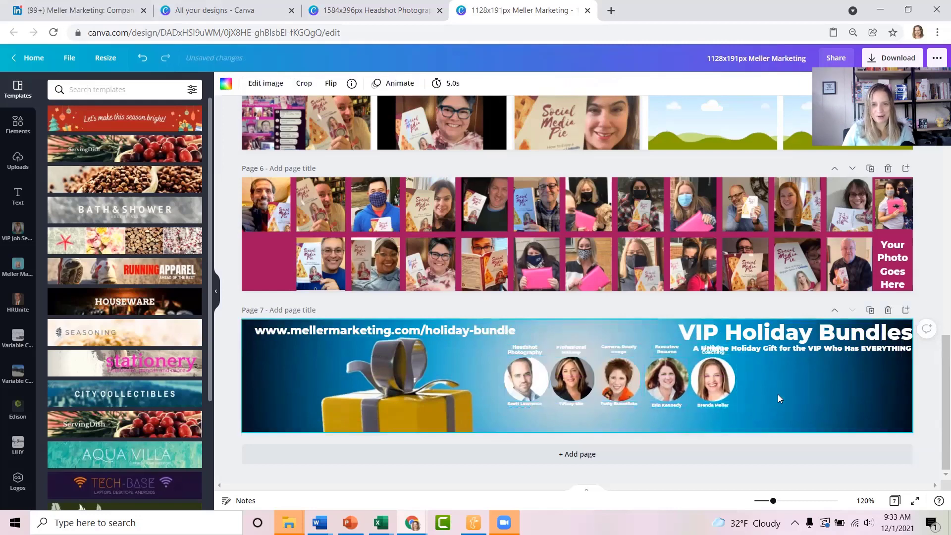
Narrow the tagline's text box to wrap it onto two lines and place it in the banner's lower-right area
{"action": "left_click", "coordinate": [789, 349]}
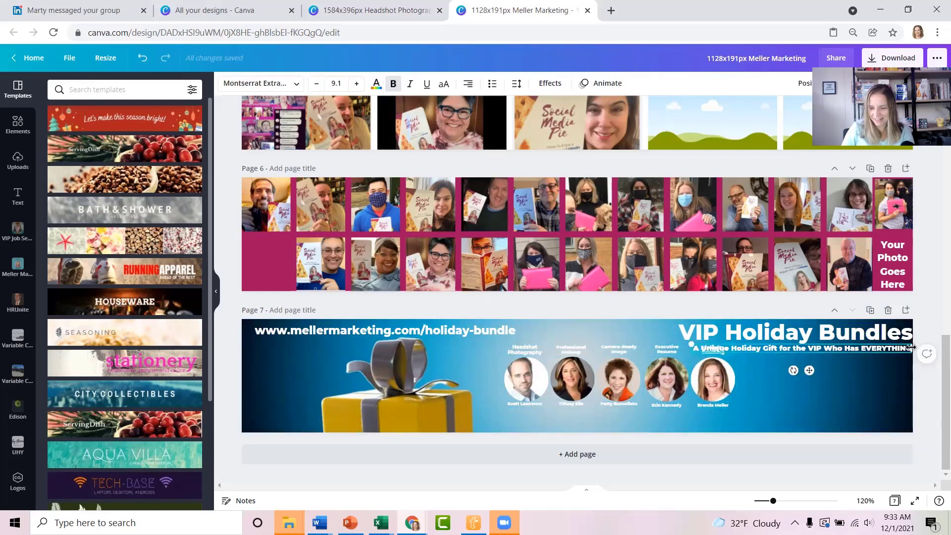
{"action": "left_click_drag", "start_coordinate": [910, 348], "coordinate": [812, 353]}
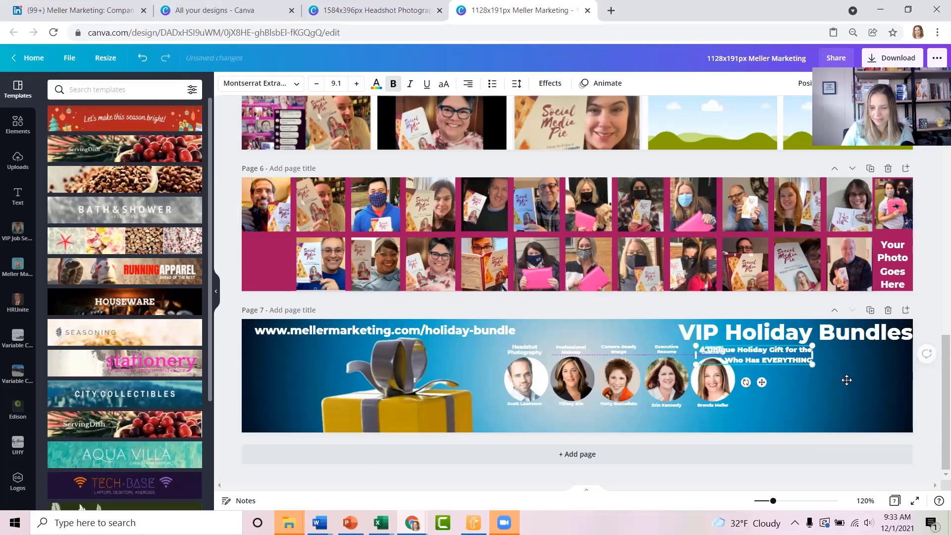
{"action": "left_click_drag", "start_coordinate": [847, 380], "coordinate": [875, 391]}
Wrap the "VIP Holiday Bundles" headline onto two lines above the tagline and trim its text box to fit
{"action": "left_click", "coordinate": [896, 336]}
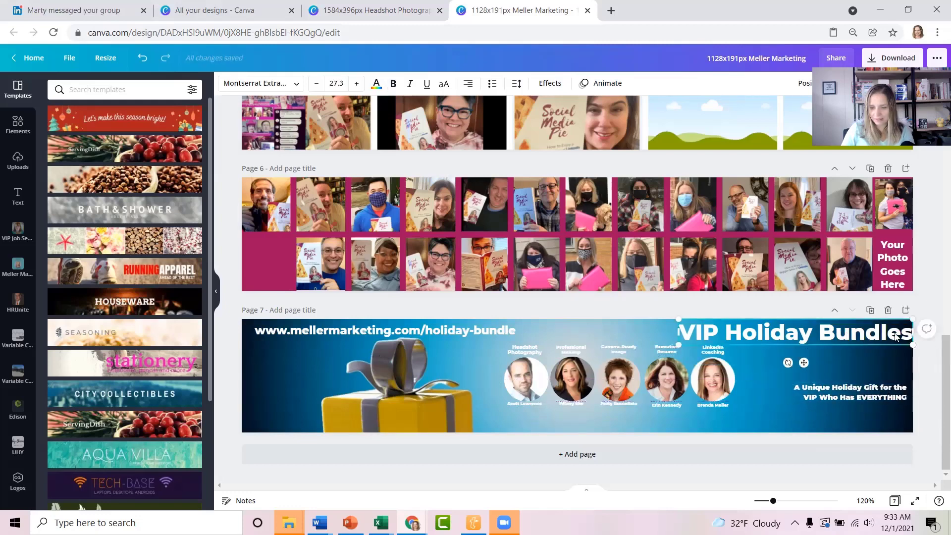
{"action": "left_click_drag", "start_coordinate": [911, 331], "coordinate": [877, 345]}
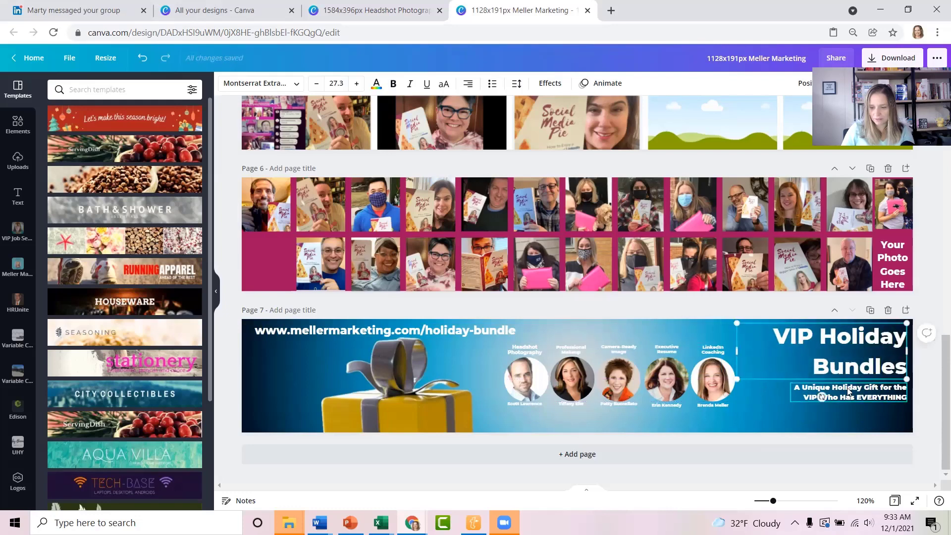
{"action": "left_click_drag", "start_coordinate": [735, 352], "coordinate": [763, 346]}
Enlarge the headline and tagline together to fill the banner's right end, with the headline at size 34.1
{"action": "left_click", "coordinate": [817, 395], "text": "shift"}
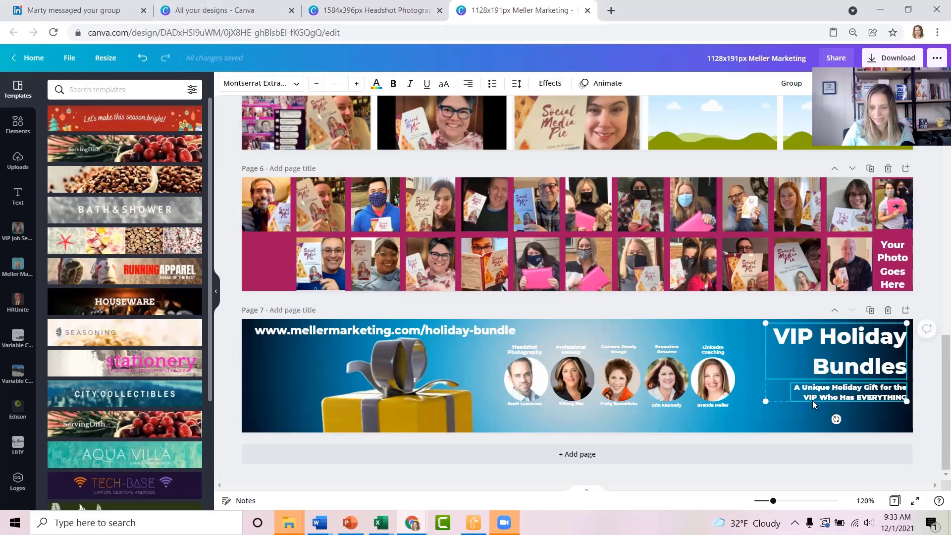
{"action": "left_click_drag", "start_coordinate": [765, 403], "coordinate": [725, 419]}
{"action": "left_click_drag", "start_coordinate": [797, 357], "coordinate": [797, 367]}
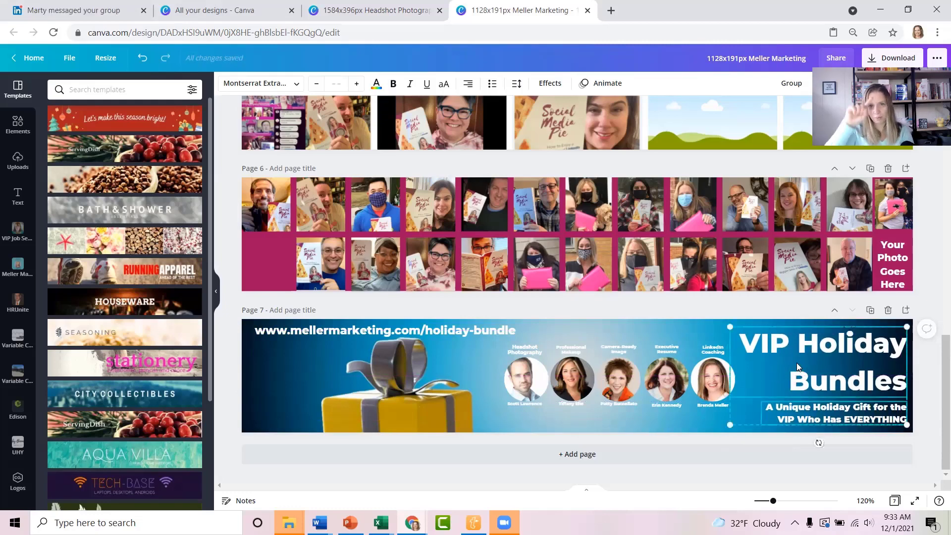
{"action": "left_click", "coordinate": [932, 296]}
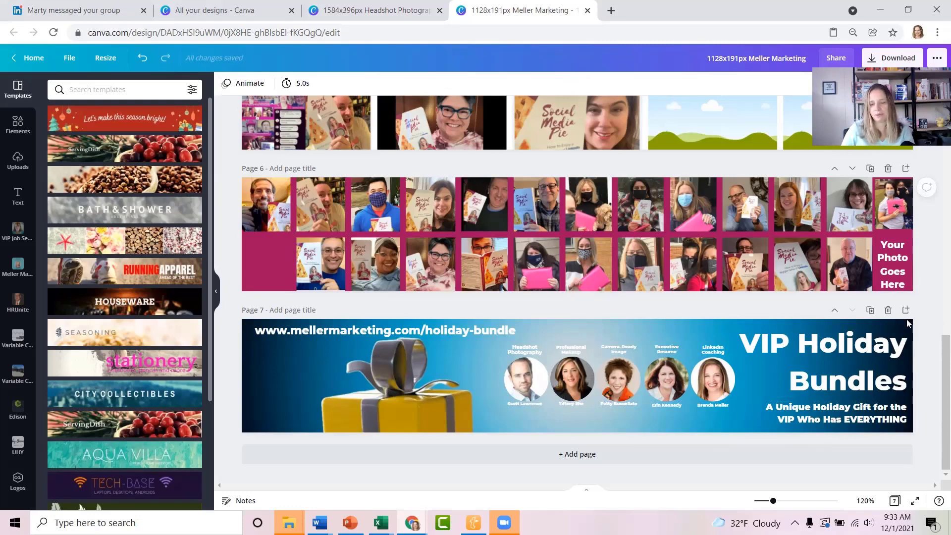
Reduce the headline's line spacing to 1.1 and move the tagline up close beneath the headline
{"action": "left_click", "coordinate": [831, 364]}
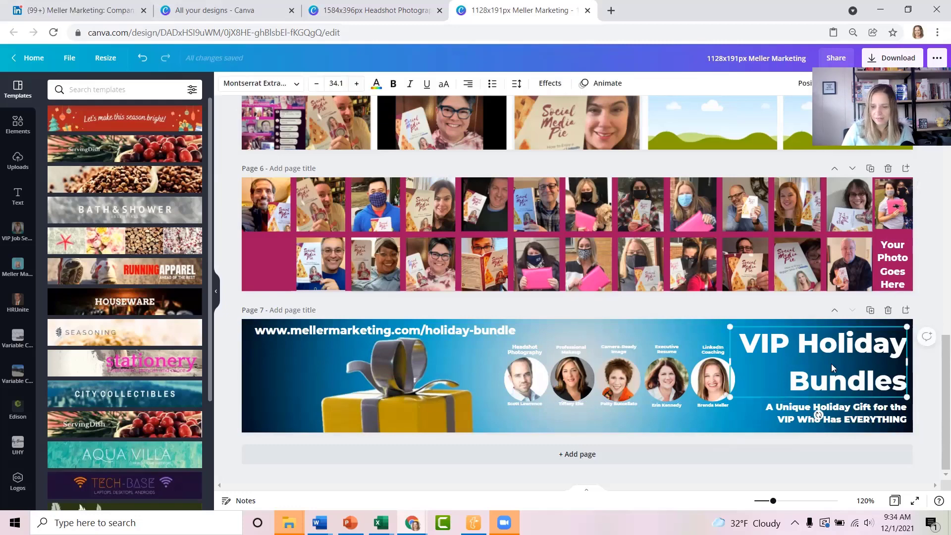
{"action": "left_click", "coordinate": [518, 85]}
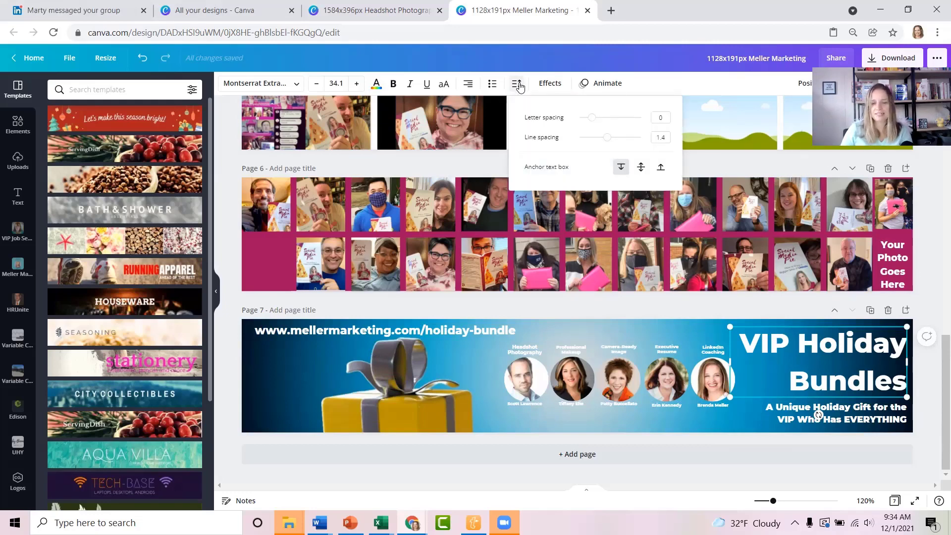
{"action": "left_click", "coordinate": [660, 137]}
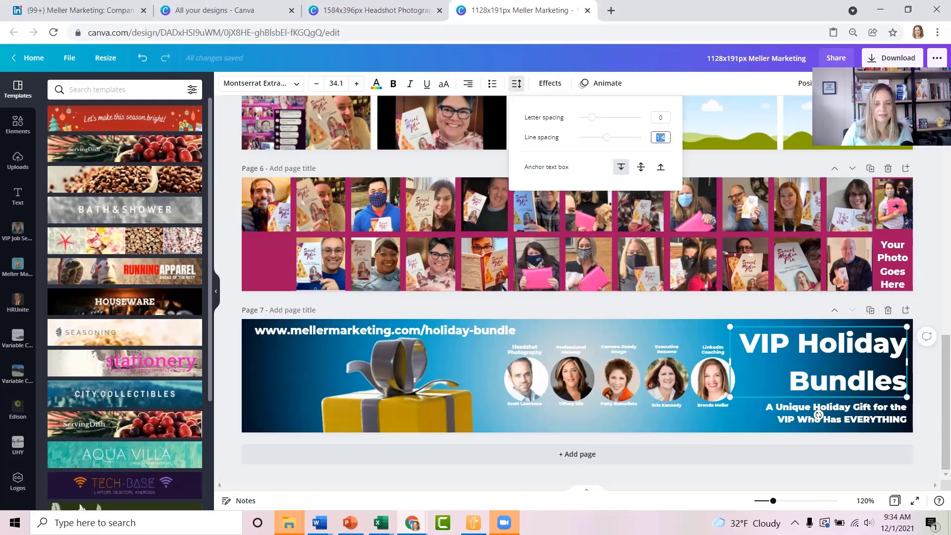
{"action": "type", "text": "1"}
{"action": "key", "text": "Return"}
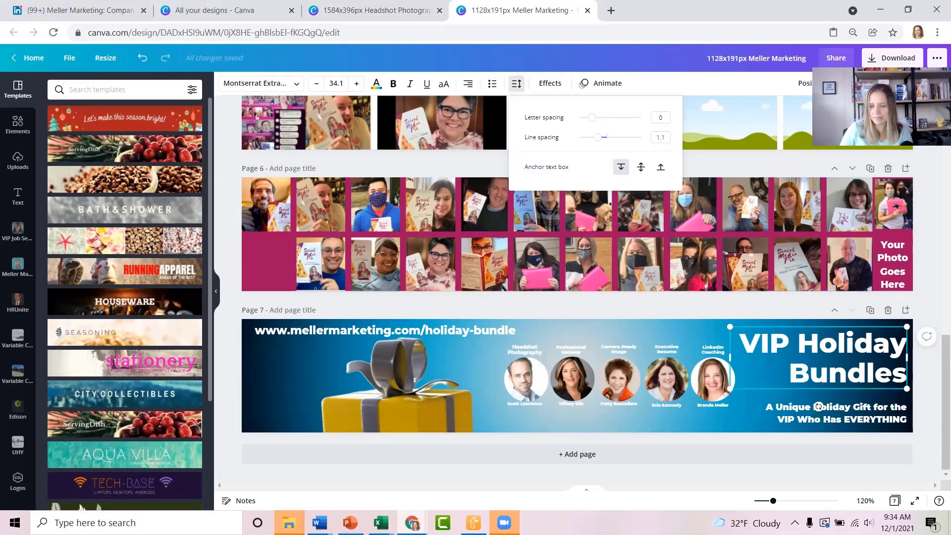
{"action": "left_click", "coordinate": [923, 311]}
{"action": "left_click_drag", "start_coordinate": [857, 418], "coordinate": [856, 404]}
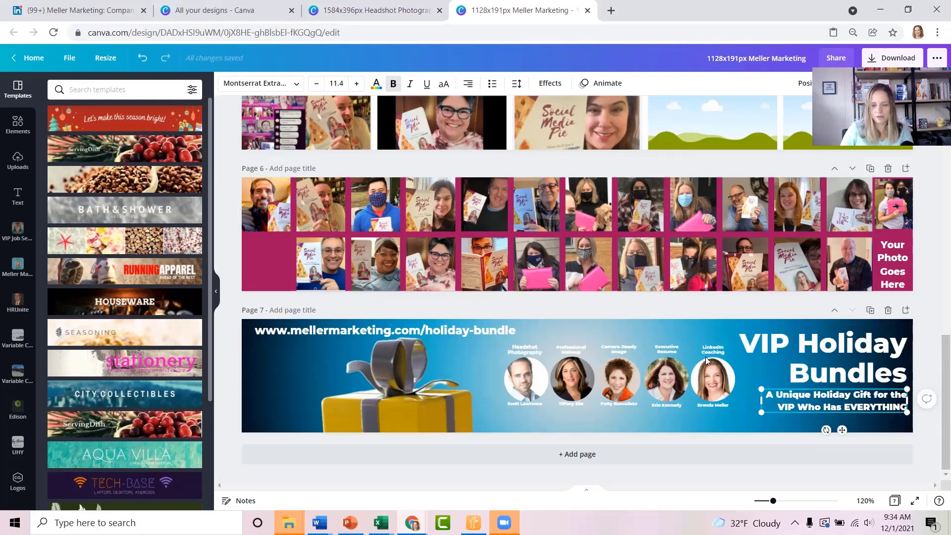
{"action": "left_click_drag", "start_coordinate": [643, 331], "coordinate": [741, 417]}
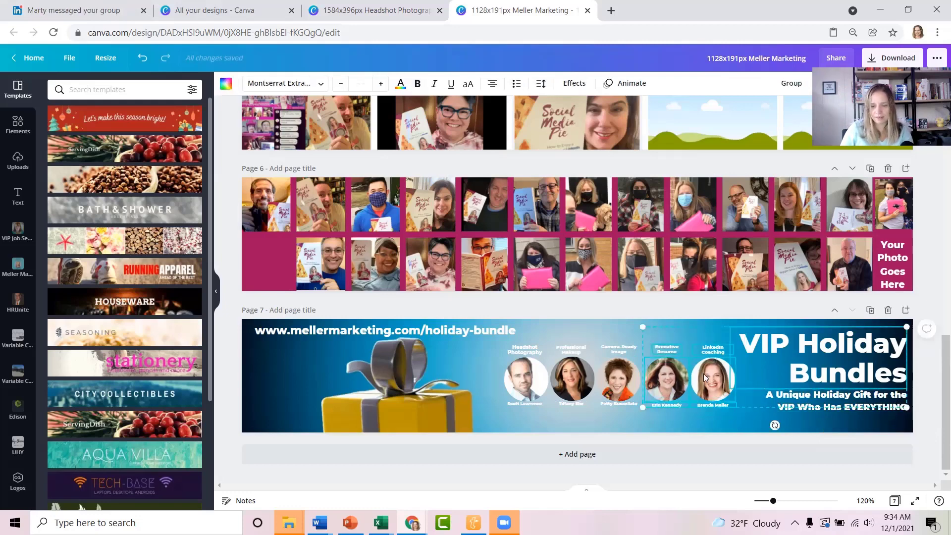
{"action": "left_click", "coordinate": [639, 315]}
{"action": "left_click_drag", "start_coordinate": [643, 332], "coordinate": [688, 368]}
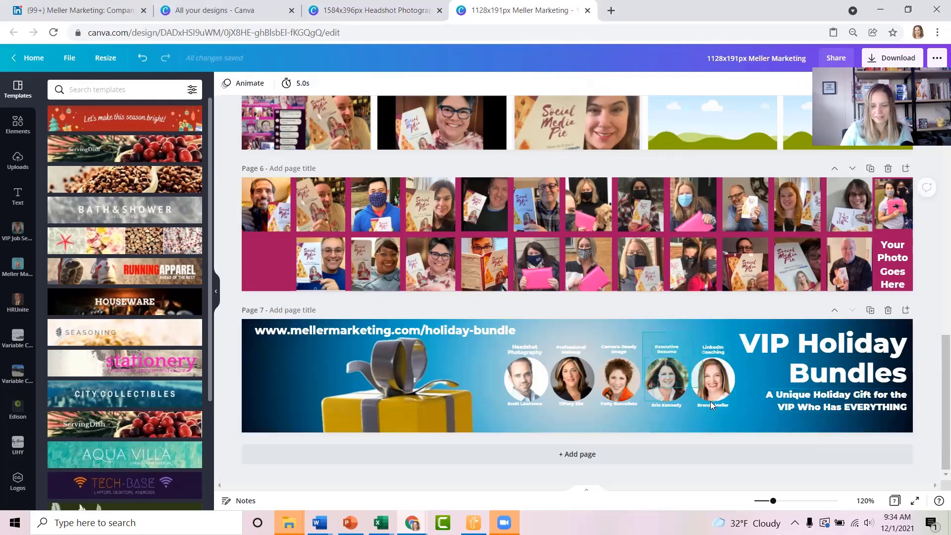
{"action": "left_click_drag", "start_coordinate": [710, 401], "coordinate": [715, 409]}
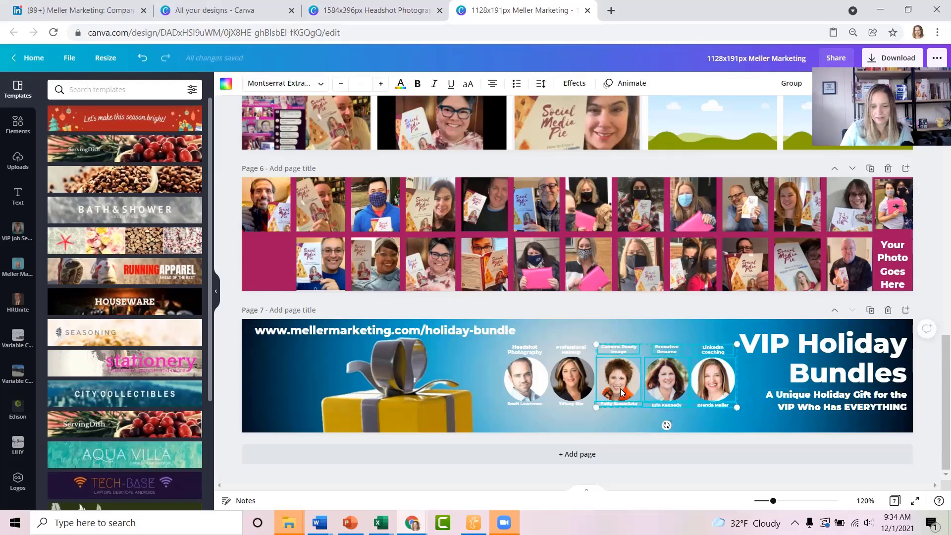
{"action": "left_click", "coordinate": [616, 333]}
Select the Executive Resume and LinkedIn Coaching portraits with their titles and name labels and move them down into a second row
{"action": "left_click", "coordinate": [662, 346]}
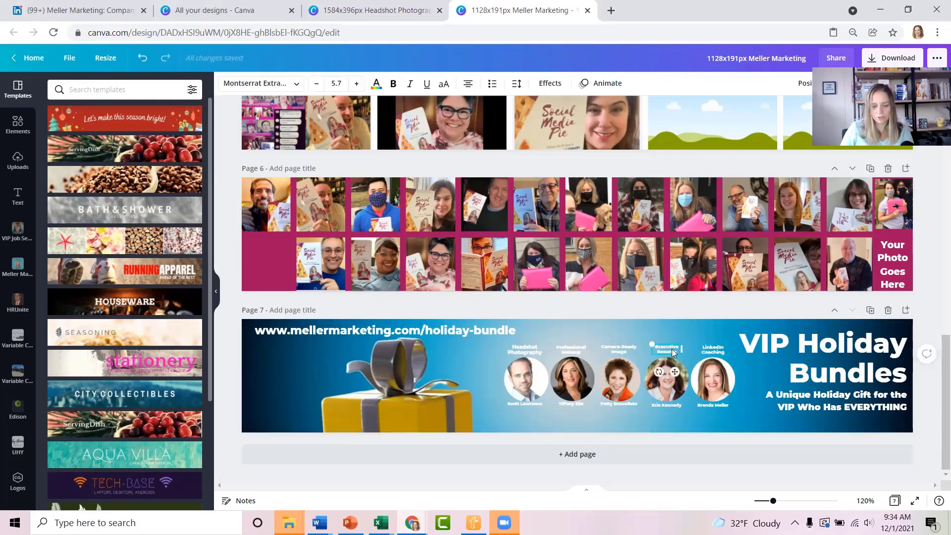
{"action": "left_click", "coordinate": [709, 349], "text": "shift"}
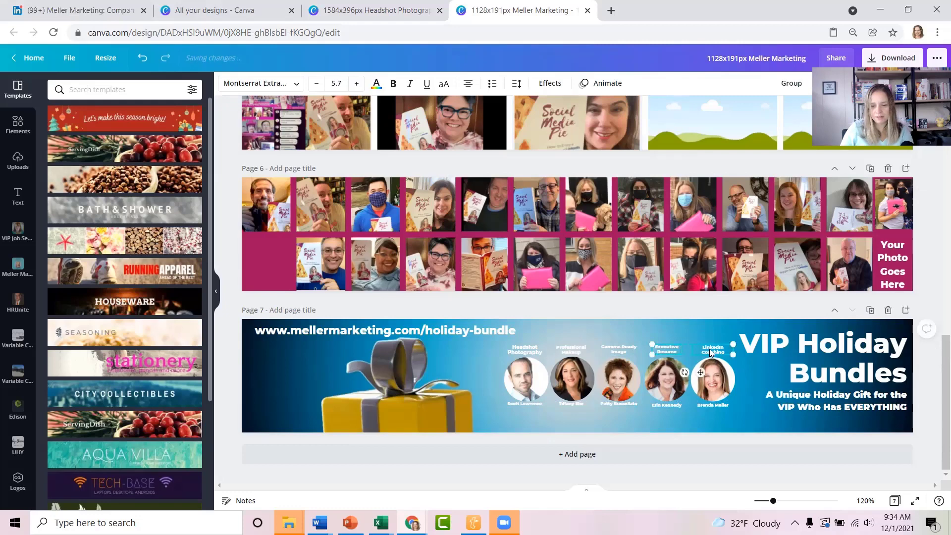
{"action": "left_click", "coordinate": [665, 373], "text": "shift"}
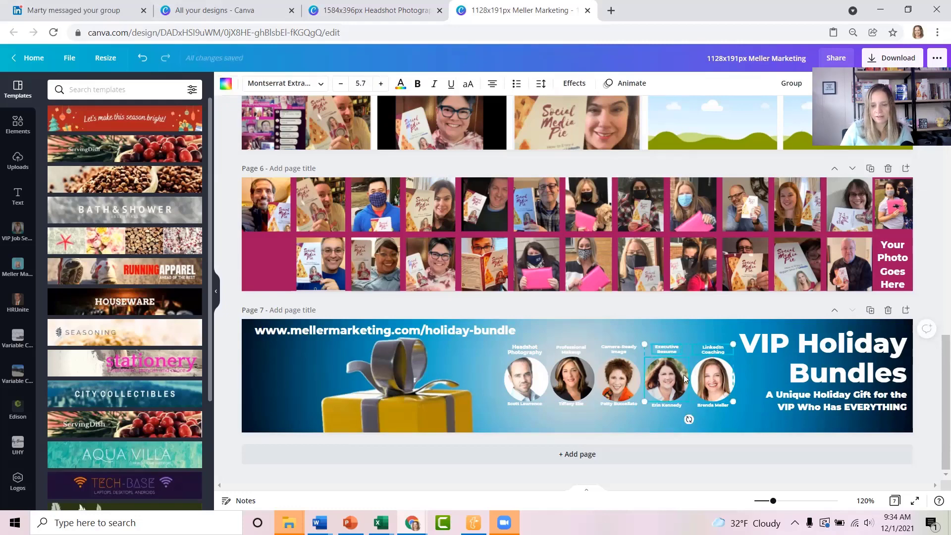
{"action": "left_click", "coordinate": [714, 375], "text": "shift"}
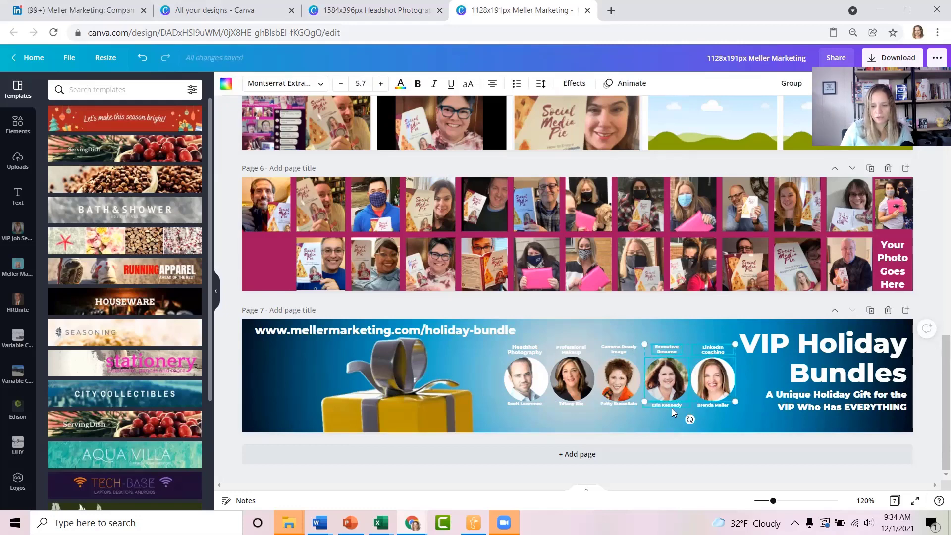
{"action": "left_click", "coordinate": [672, 408], "text": "shift"}
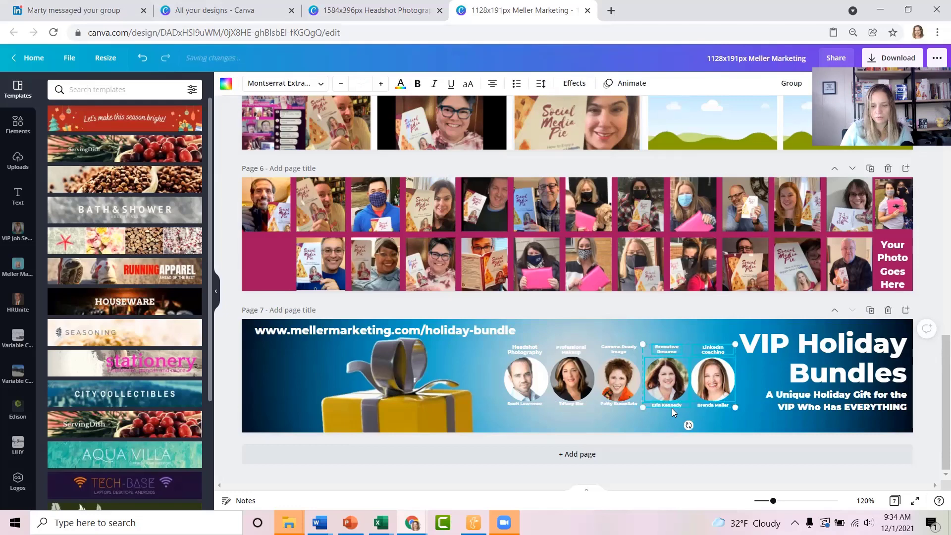
{"action": "left_click", "coordinate": [707, 406], "text": "shift"}
{"action": "left_click_drag", "start_coordinate": [722, 380], "coordinate": [768, 407]}
Move the Headshot Photography, Professional Makeup and Camera-Ready Image portraits with their labels up toward the banner's top edge, closer to the headline
{"action": "left_click", "coordinate": [526, 354]}
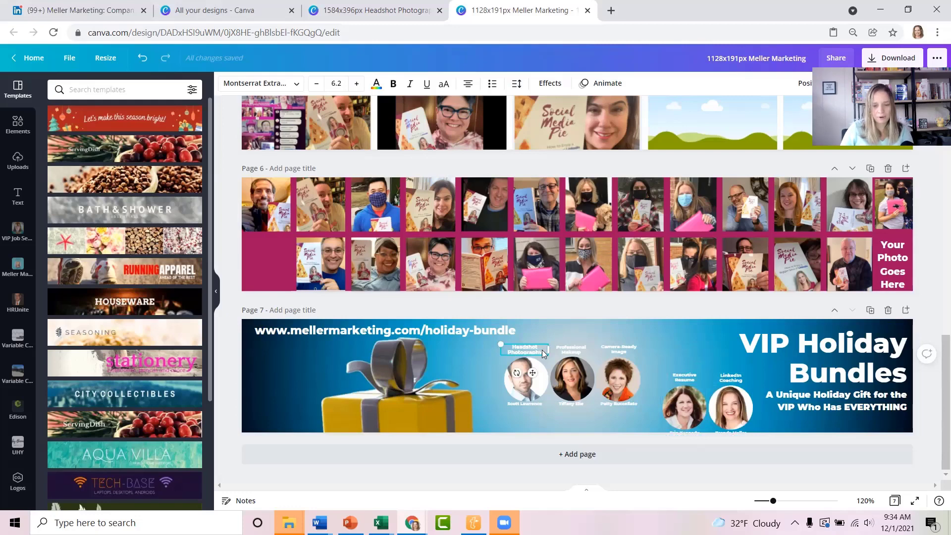
{"action": "left_click", "coordinate": [567, 348], "text": "shift"}
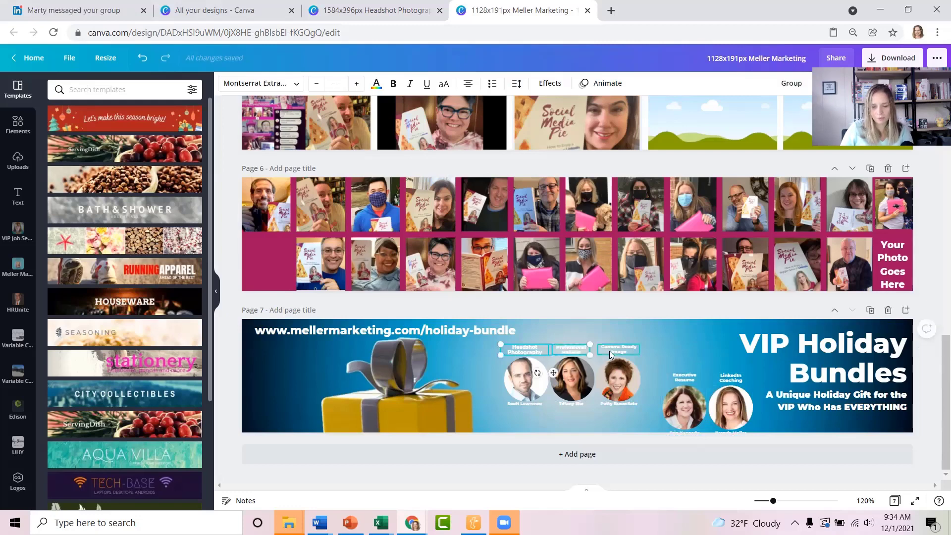
{"action": "left_click", "coordinate": [573, 373], "text": "shift"}
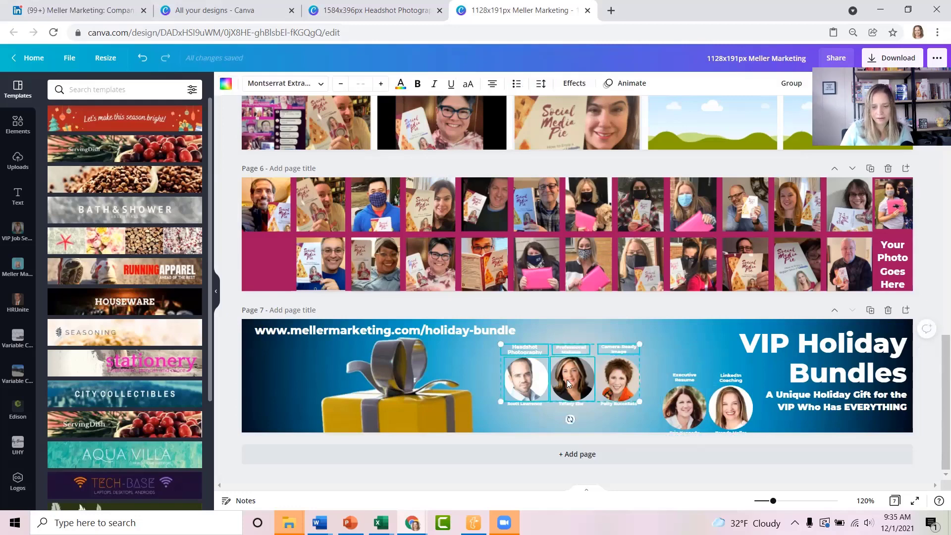
{"action": "left_click", "coordinate": [623, 378], "text": "shift"}
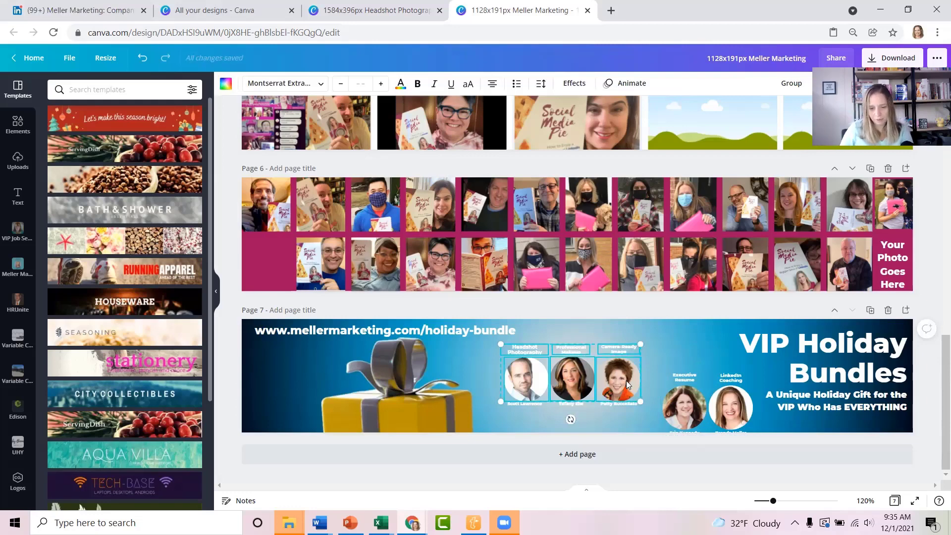
{"action": "left_click", "coordinate": [524, 404], "text": "shift"}
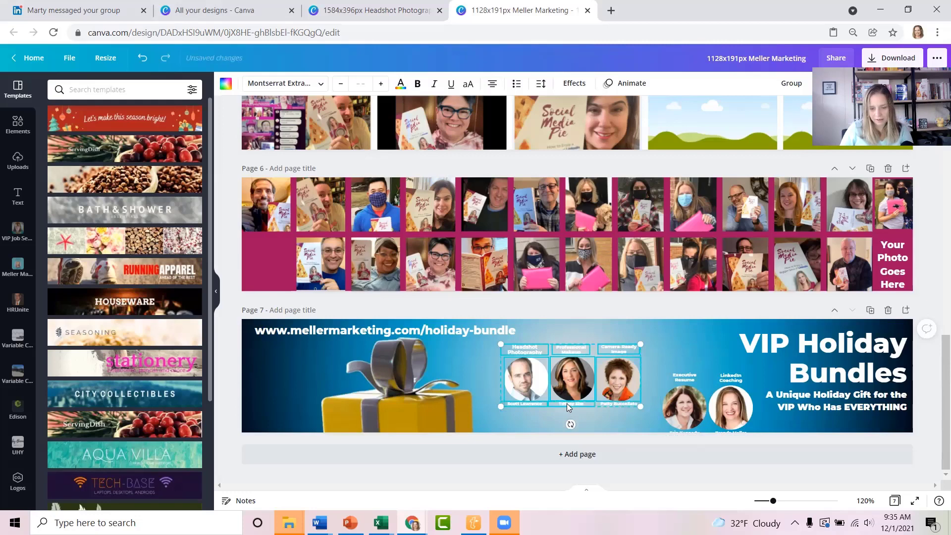
{"action": "left_click_drag", "start_coordinate": [630, 383], "coordinate": [663, 370]}
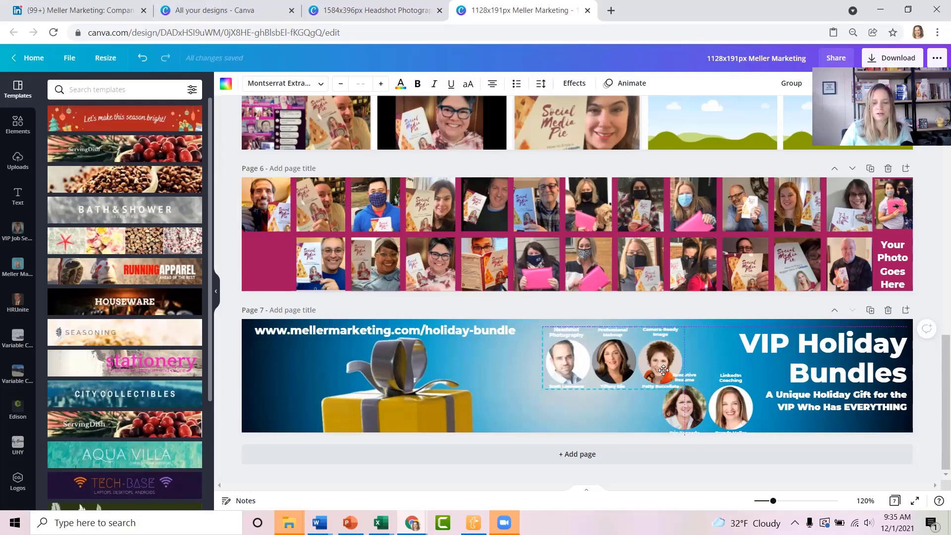
{"action": "left_click_drag", "start_coordinate": [663, 369], "coordinate": [673, 380]}
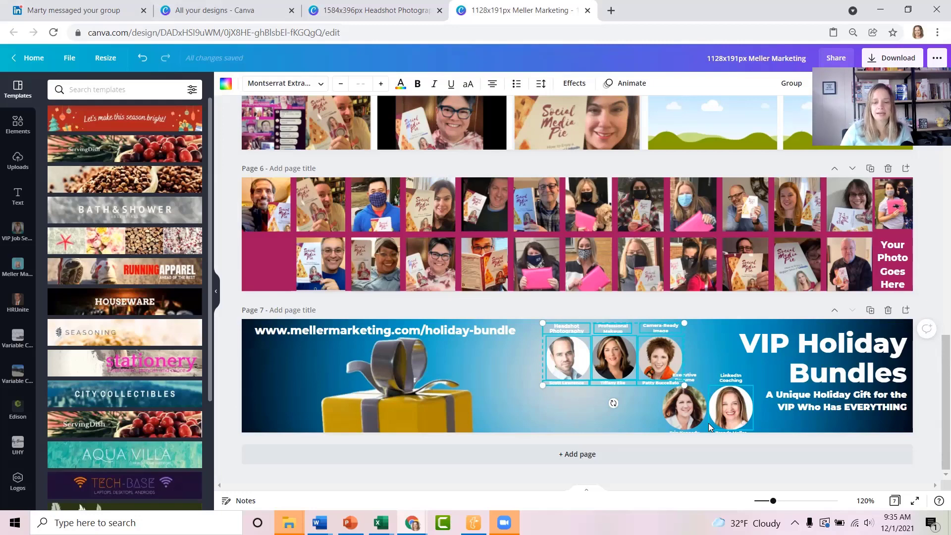
Move the Executive Resume portrait beneath the Headshot Photography portrait, with its name label beside it on the gift-box side
{"action": "left_click", "coordinate": [591, 404]}
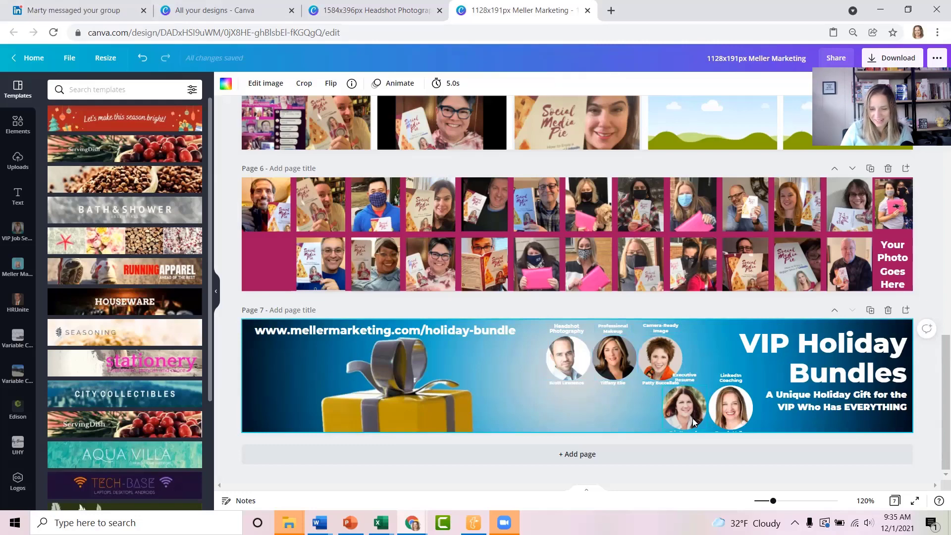
{"action": "left_click", "coordinate": [678, 429]}
{"action": "left_click", "coordinate": [730, 436]}
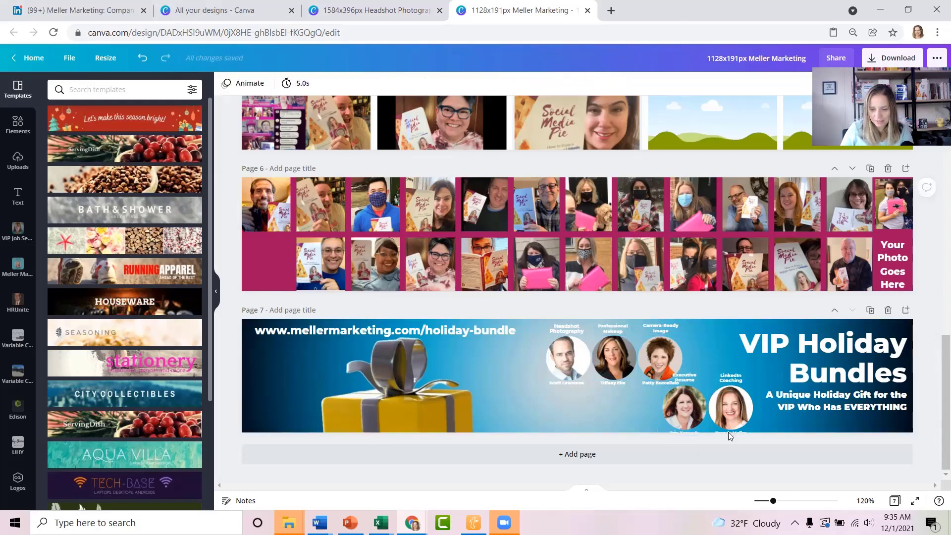
{"action": "left_click", "coordinate": [716, 431]}
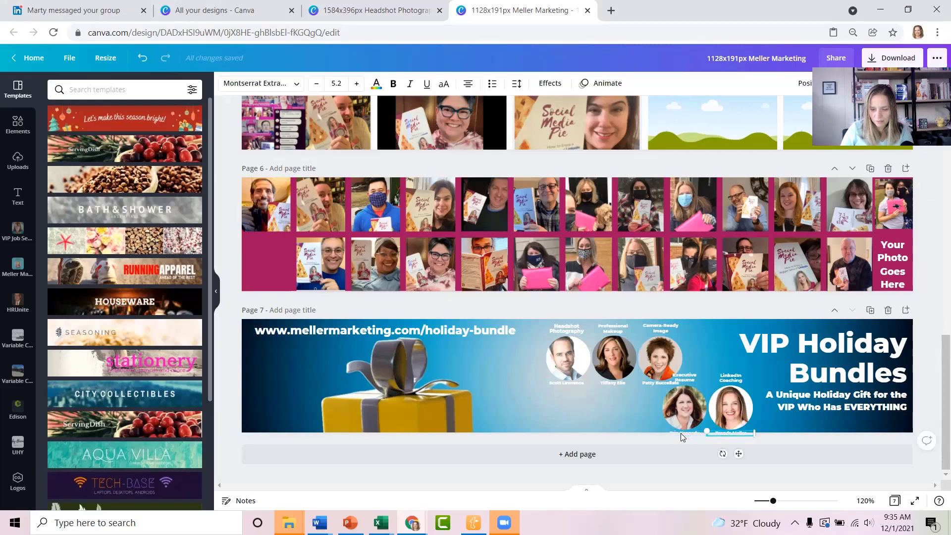
{"action": "left_click", "coordinate": [682, 431], "text": "shift"}
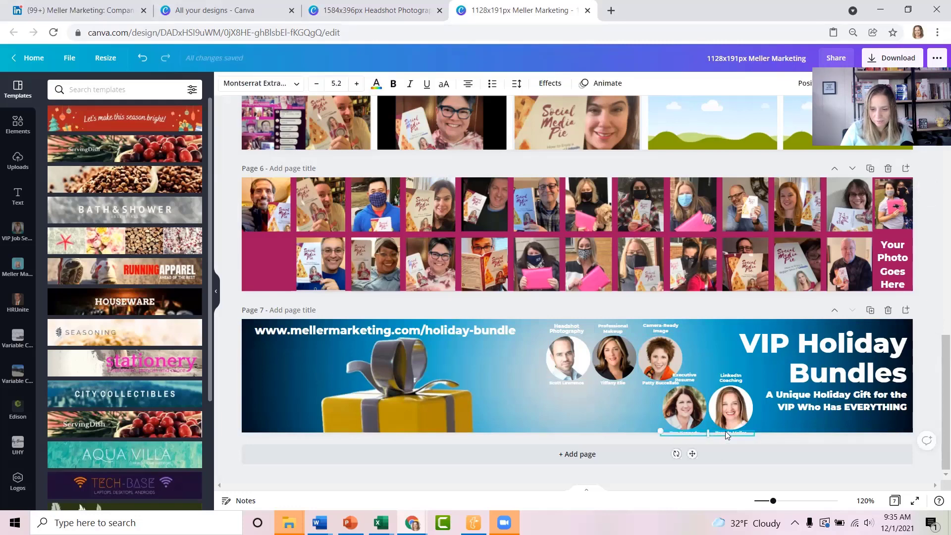
{"action": "left_click_drag", "start_coordinate": [725, 431], "coordinate": [571, 403]}
{"action": "left_click", "coordinate": [621, 428]}
{"action": "left_click_drag", "start_coordinate": [722, 404], "coordinate": [637, 404]}
{"action": "key", "text": "ctrl+z"}
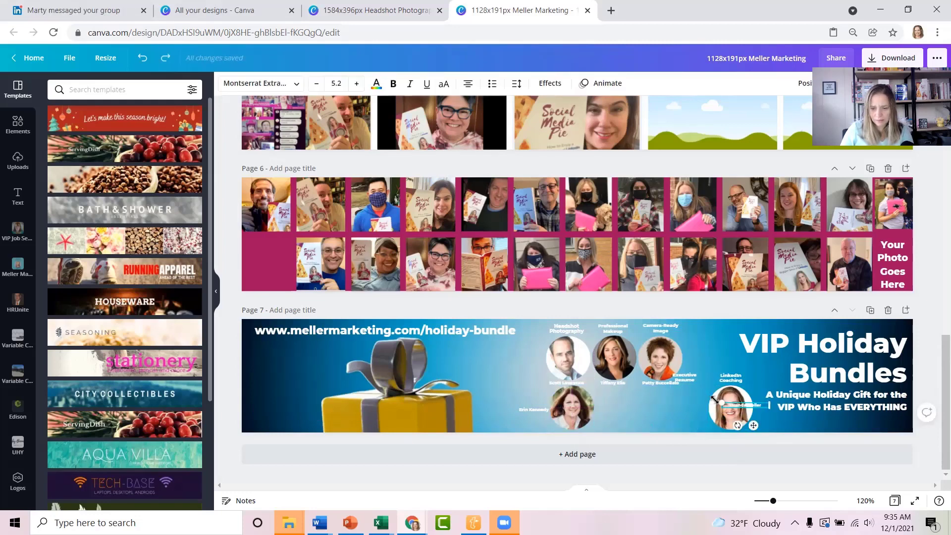
Move the LinkedIn Coaching portrait beneath the Camera-Ready Image portrait and try placing its name label beside it
{"action": "left_click_drag", "start_coordinate": [735, 394], "coordinate": [667, 395]}
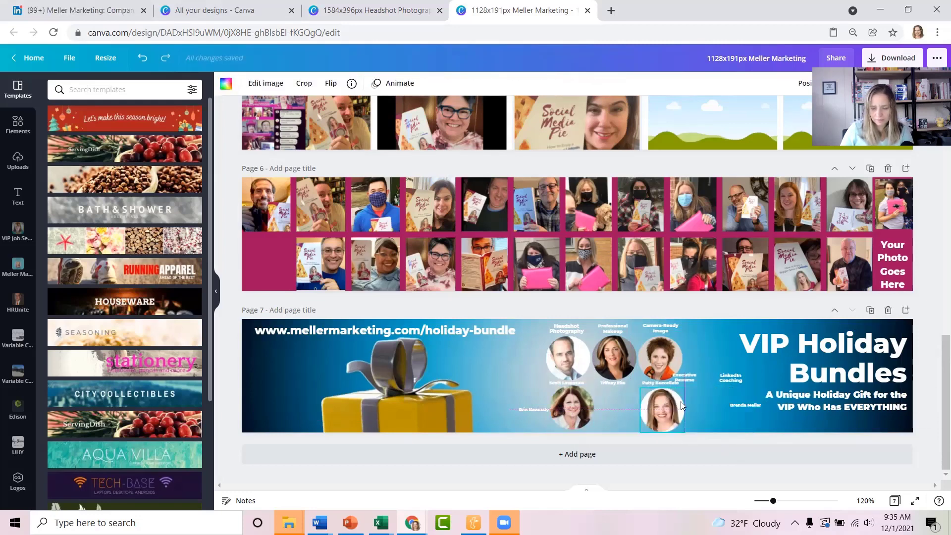
{"action": "left_click_drag", "start_coordinate": [739, 404], "coordinate": [705, 403]}
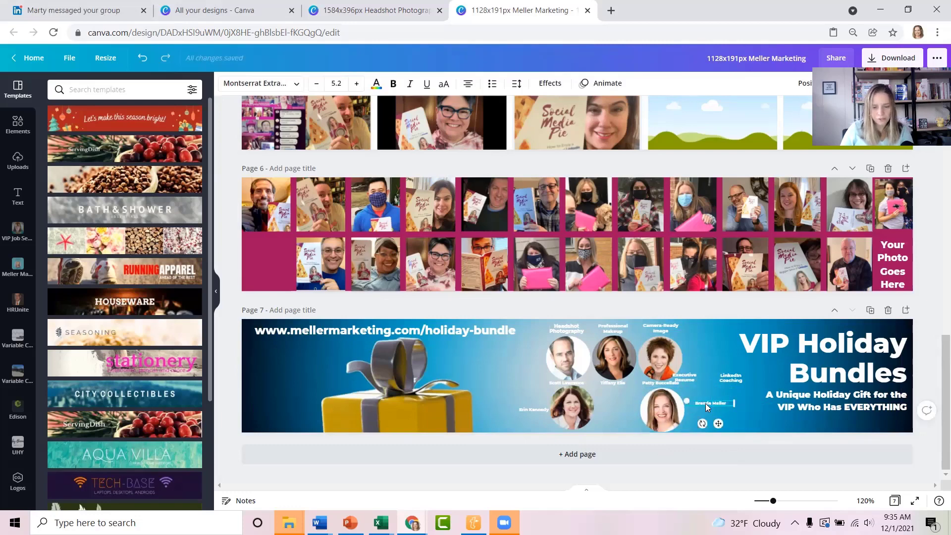
{"action": "key", "text": "ctrl+z"}
{"action": "left_click", "coordinate": [702, 411]}
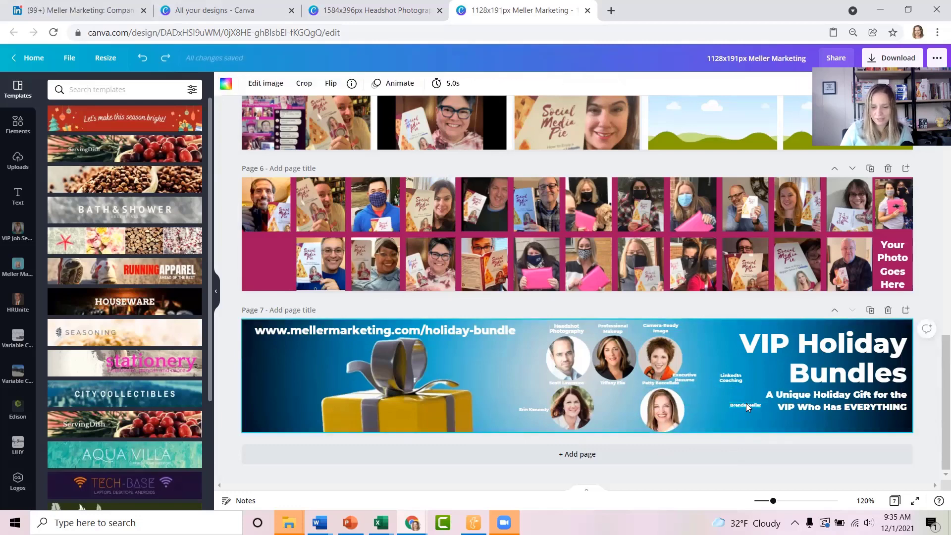
Place the Executive Resume and LinkedIn Coaching titles on the outer sides of their portraits, with each person's name label below the title
{"action": "left_click", "coordinate": [692, 380]}
{"action": "left_click_drag", "start_coordinate": [645, 405], "coordinate": [541, 396]}
{"action": "left_click_drag", "start_coordinate": [728, 377], "coordinate": [702, 423]}
{"action": "left_click_drag", "start_coordinate": [539, 408], "coordinate": [531, 421]}
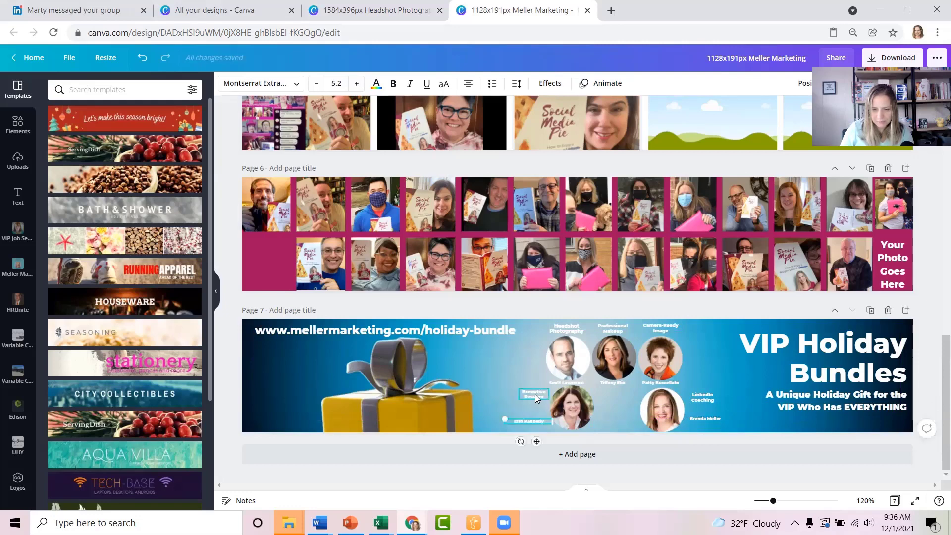
{"action": "left_click", "coordinate": [535, 394]}
{"action": "left_click", "coordinate": [517, 421], "text": "shift"}
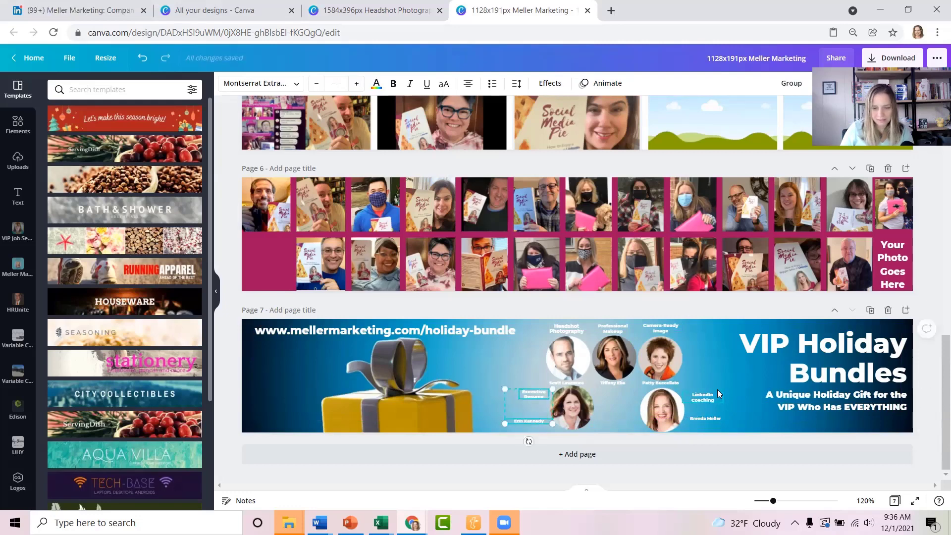
{"action": "left_click", "coordinate": [711, 397], "text": "shift"}
{"action": "left_click", "coordinate": [700, 417], "text": "shift"}
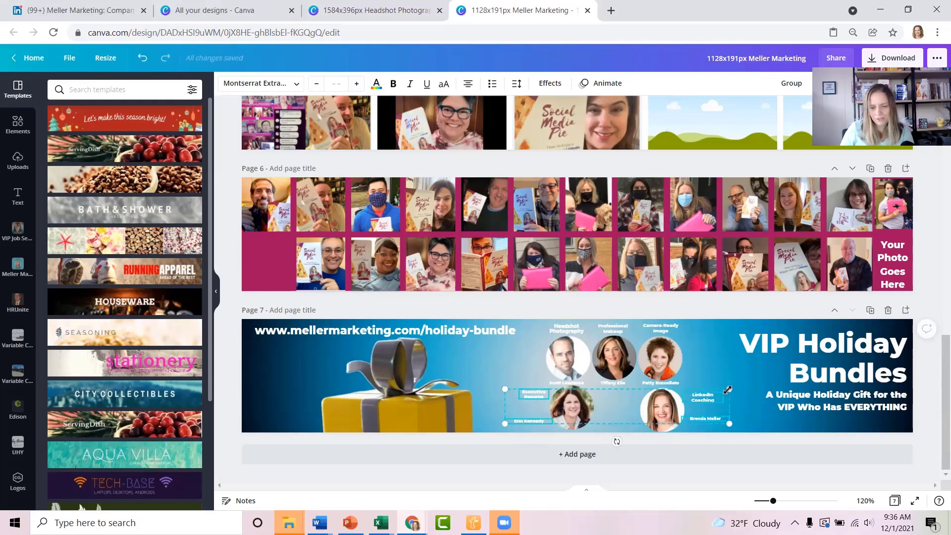
{"action": "left_click", "coordinate": [747, 399]}
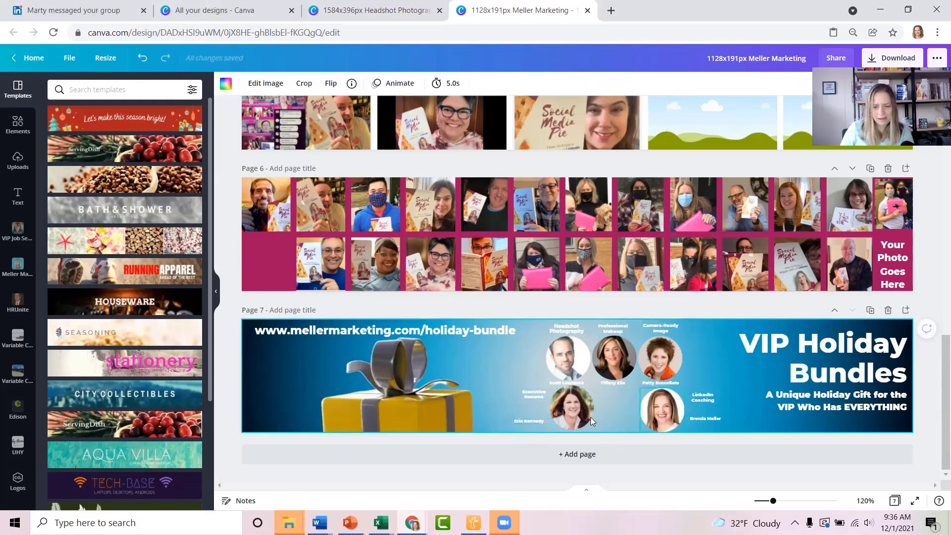
Enlarge the "Executive Resume" title beside its portrait to font size 10.7
{"action": "left_click", "coordinate": [537, 396]}
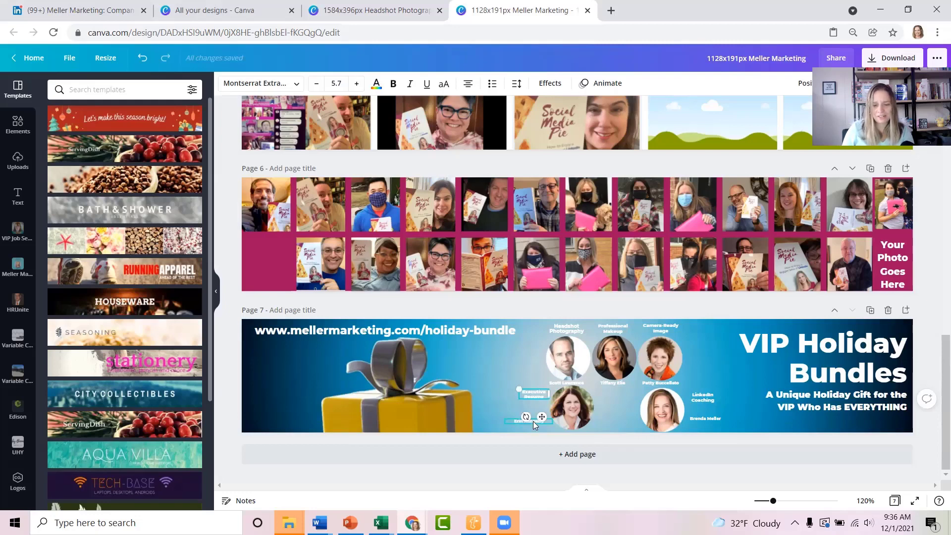
{"action": "mouse_move", "coordinate": [518, 388]}
{"action": "left_mouse_down"}
{"action": "mouse_move", "coordinate": [483, 381]}
{"action": "mouse_move", "coordinate": [521, 397]}
{"action": "left_mouse_up"}
{"action": "key", "text": "ctrl+z"}
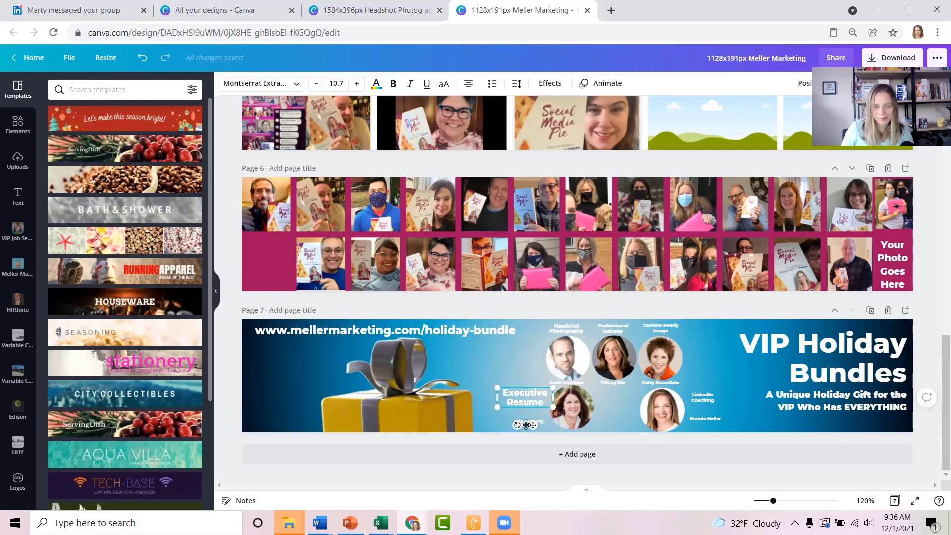
Enlarge the name label under "Executive Resume" to size 8.3 and narrow its text box to wrap the name onto two lines
{"action": "left_click", "coordinate": [531, 420]}
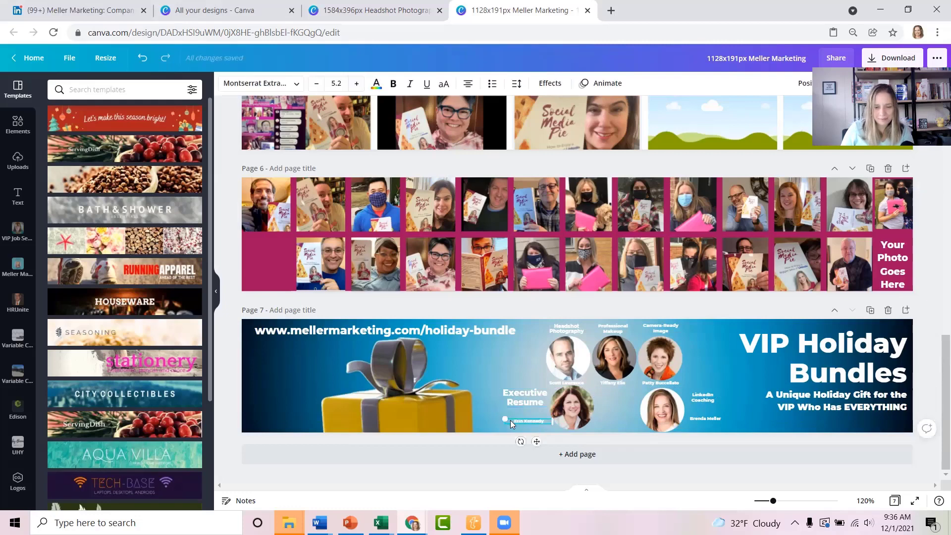
{"action": "left_click_drag", "start_coordinate": [511, 419], "coordinate": [476, 413]}
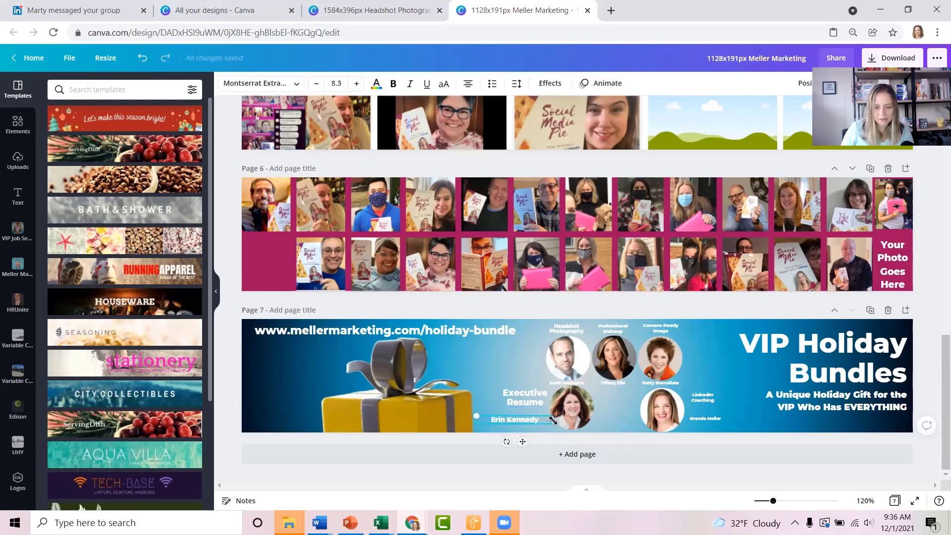
{"action": "left_click_drag", "start_coordinate": [553, 420], "coordinate": [511, 421]}
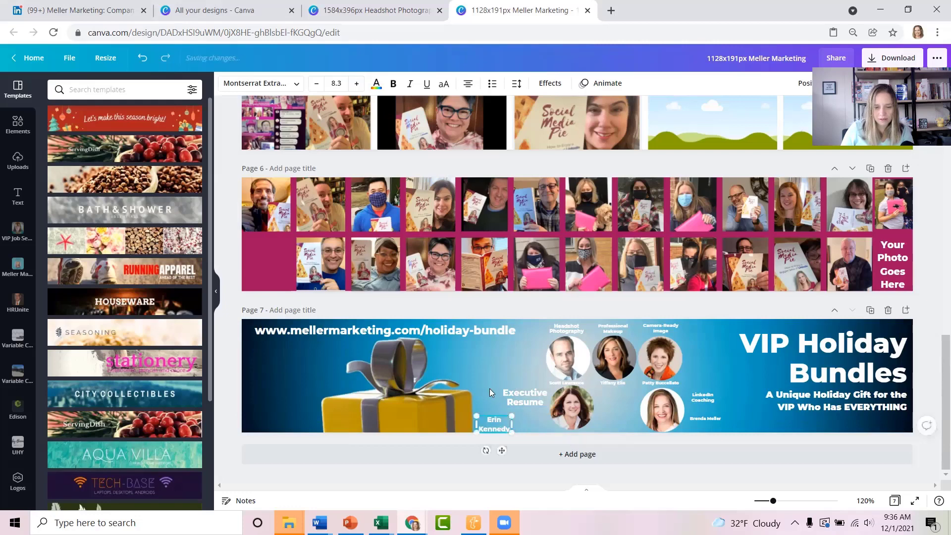
Right-align the two-line name label and place it directly beneath the "Executive Resume" title, next to the portrait
{"action": "left_click", "coordinate": [469, 84]}
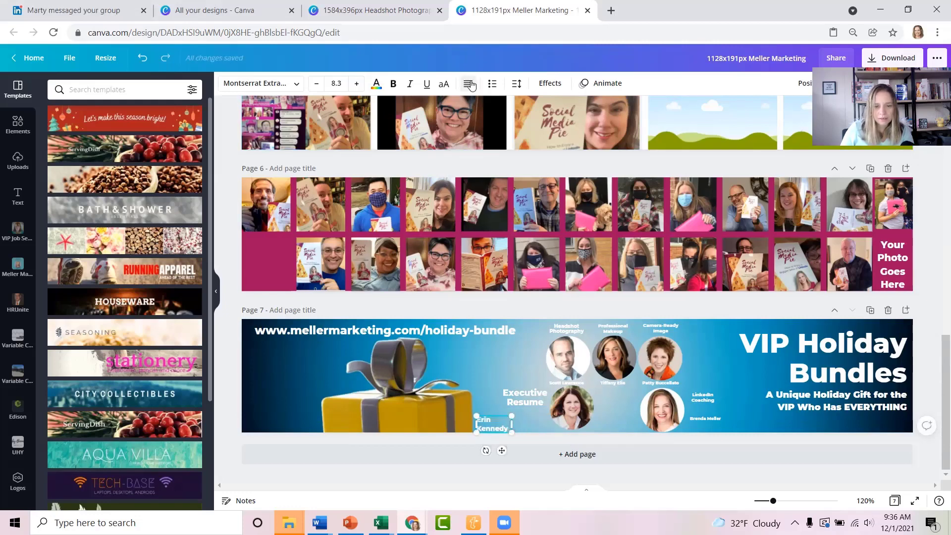
{"action": "left_click", "coordinate": [470, 84]}
{"action": "left_click", "coordinate": [540, 427]}
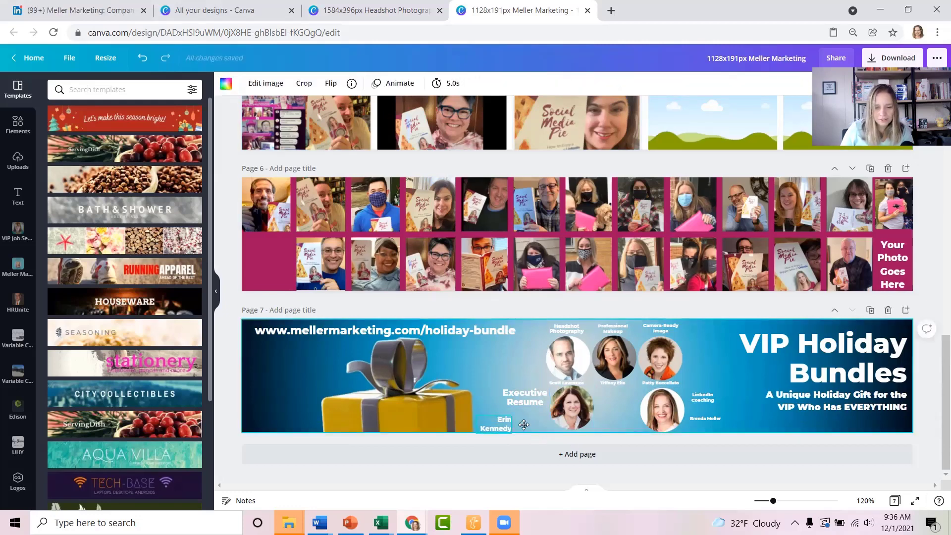
{"action": "left_click_drag", "start_coordinate": [498, 425], "coordinate": [529, 418]}
Right-align the "Executive Resume" title and shift it slightly to line up with the name label below
{"action": "left_click", "coordinate": [524, 395]}
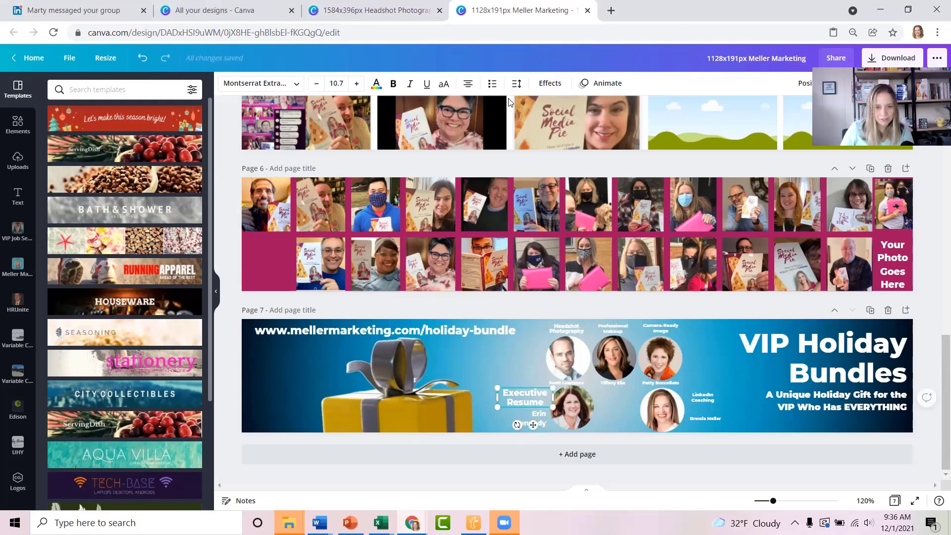
{"action": "left_click", "coordinate": [469, 85]}
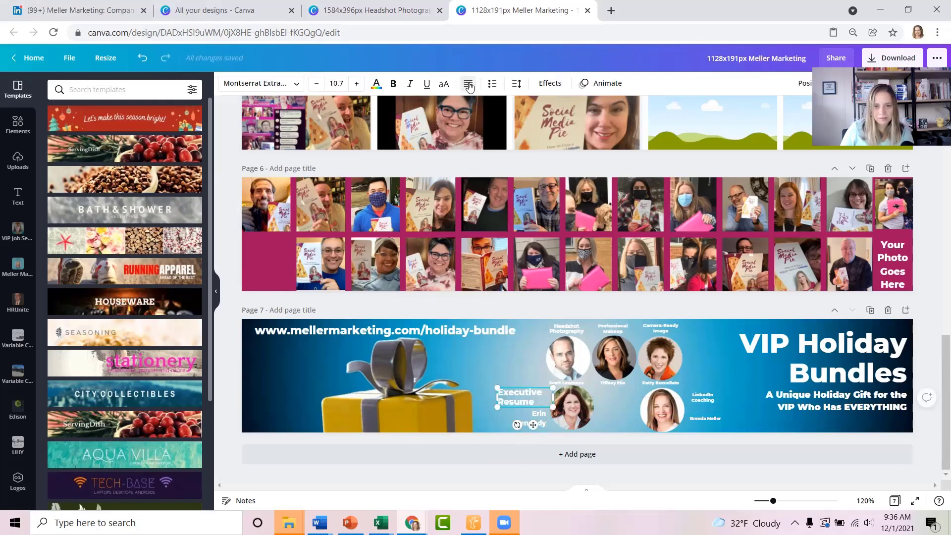
{"action": "left_click", "coordinate": [469, 84]}
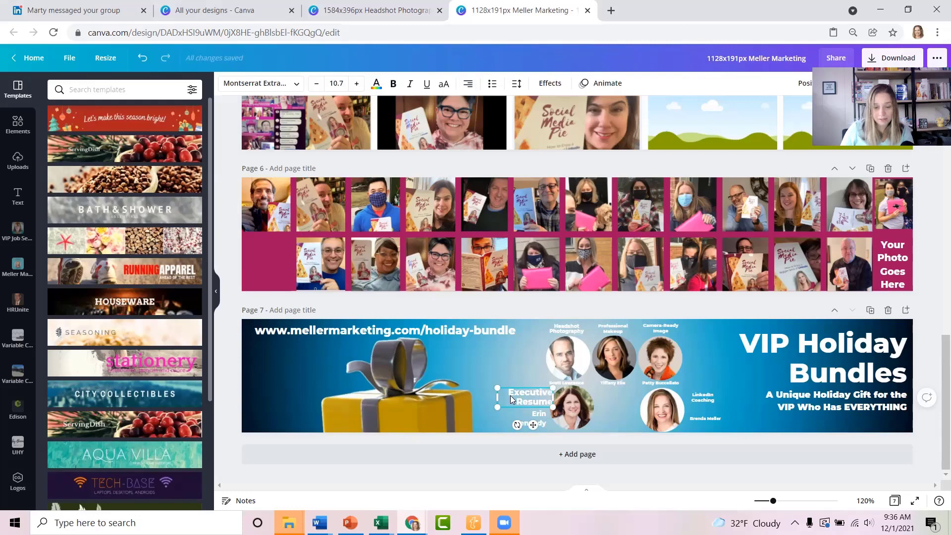
{"action": "left_click_drag", "start_coordinate": [523, 398], "coordinate": [520, 399]}
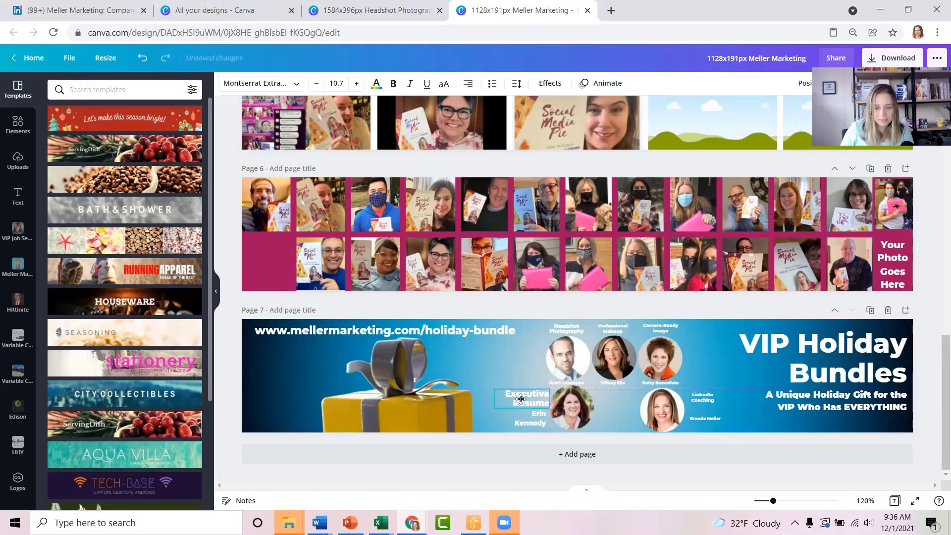
Nudge the name label under "Executive Resume" closer to the portrait and set that title's font size to 11
{"action": "left_click", "coordinate": [478, 430]}
{"action": "left_click_drag", "start_coordinate": [534, 418], "coordinate": [536, 420]}
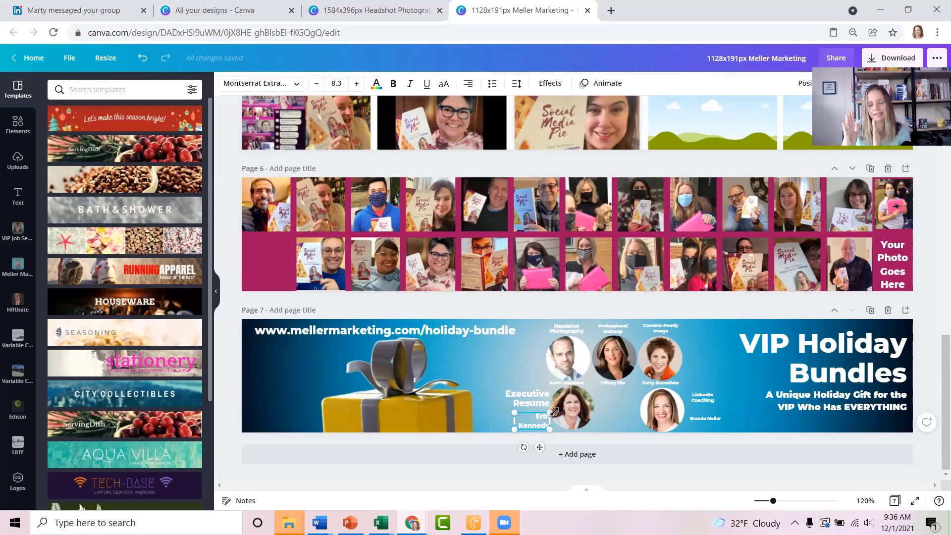
{"action": "left_click", "coordinate": [530, 379]}
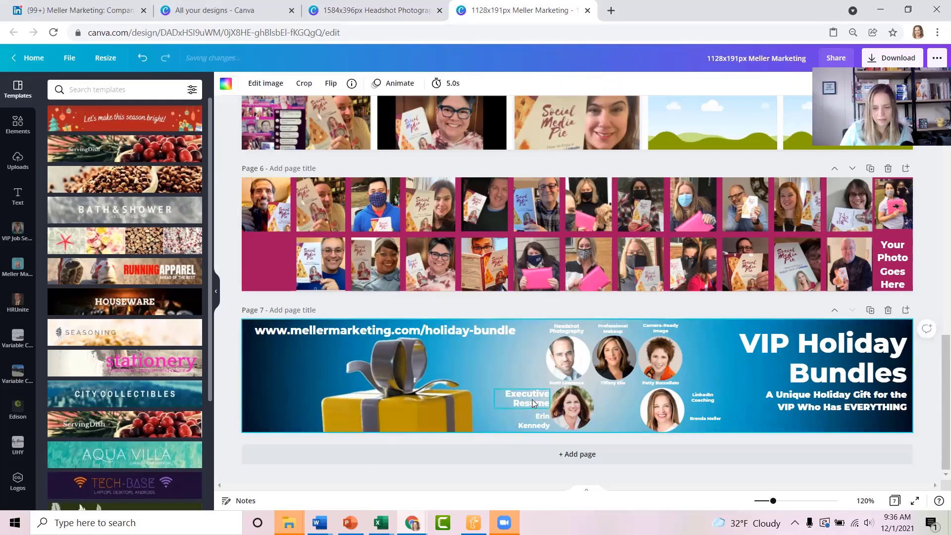
{"action": "left_click", "coordinate": [532, 399]}
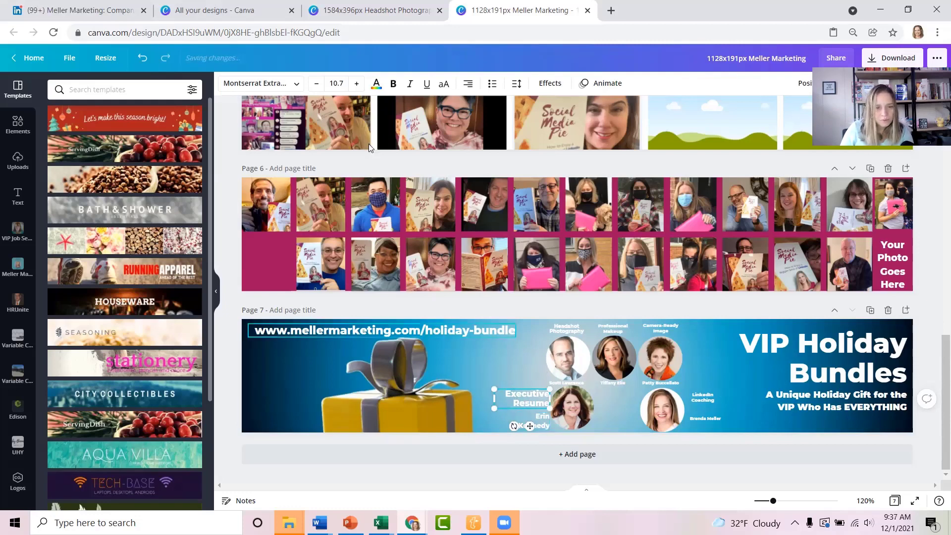
{"action": "left_click", "coordinate": [341, 84]}
{"action": "double_click", "coordinate": [340, 87]}
{"action": "type", "text": "11"}
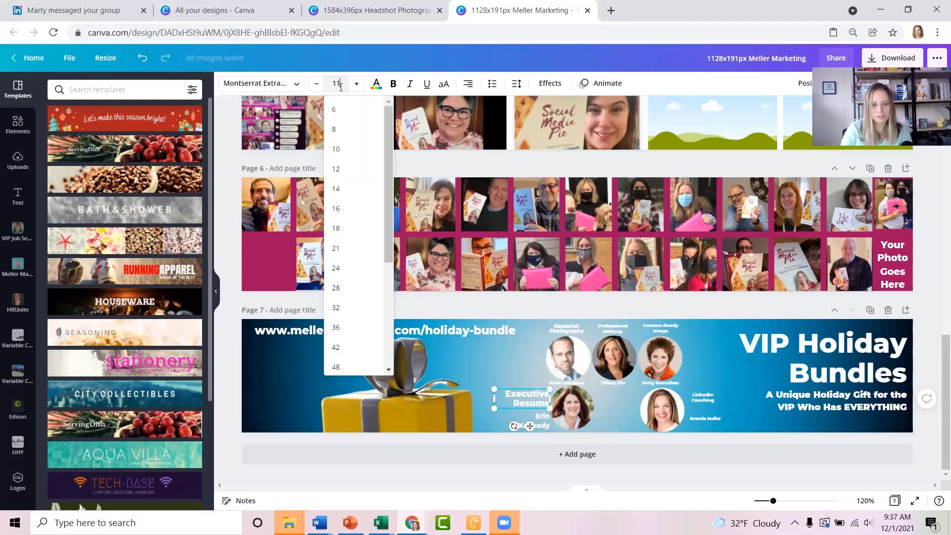
{"action": "key", "text": "Return"}
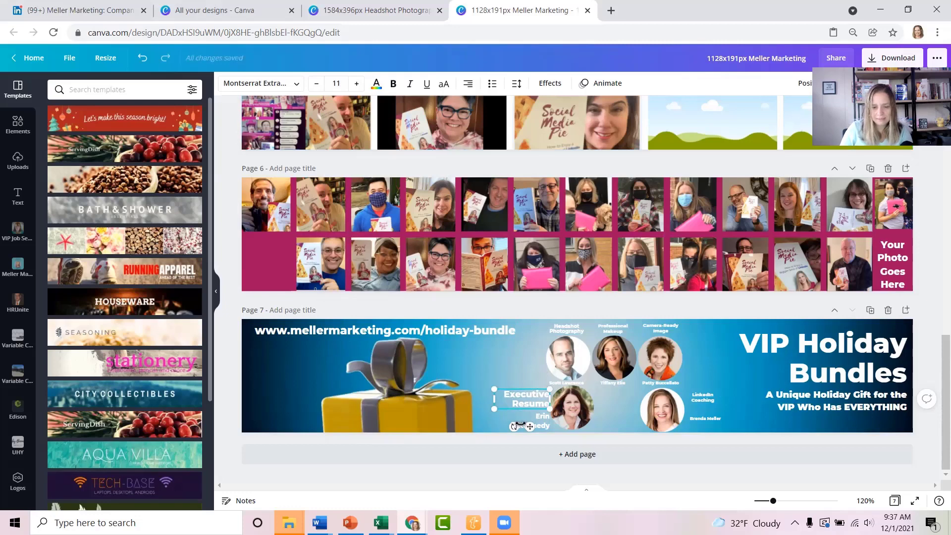
Set the font size of the name label under "Executive Resume" to 9
{"action": "left_click", "coordinate": [540, 420]}
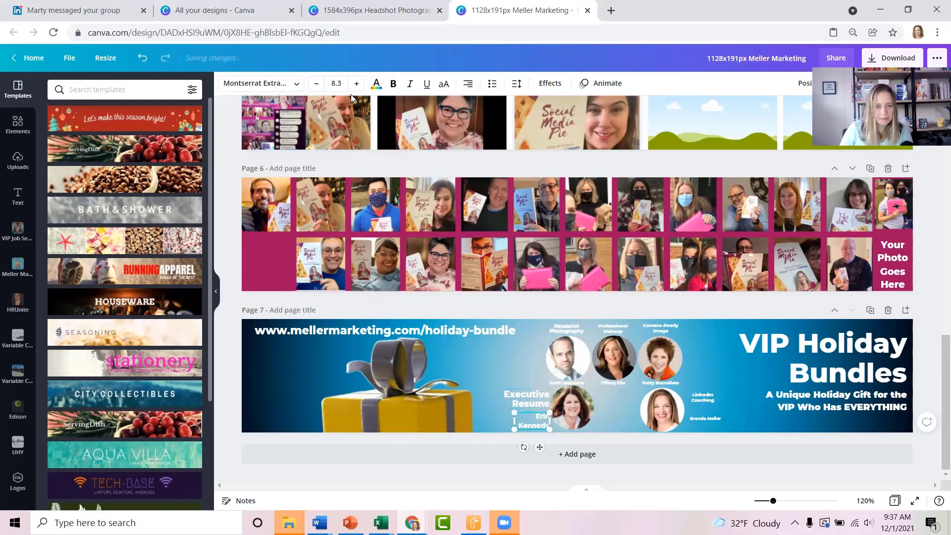
{"action": "left_click", "coordinate": [342, 82]}
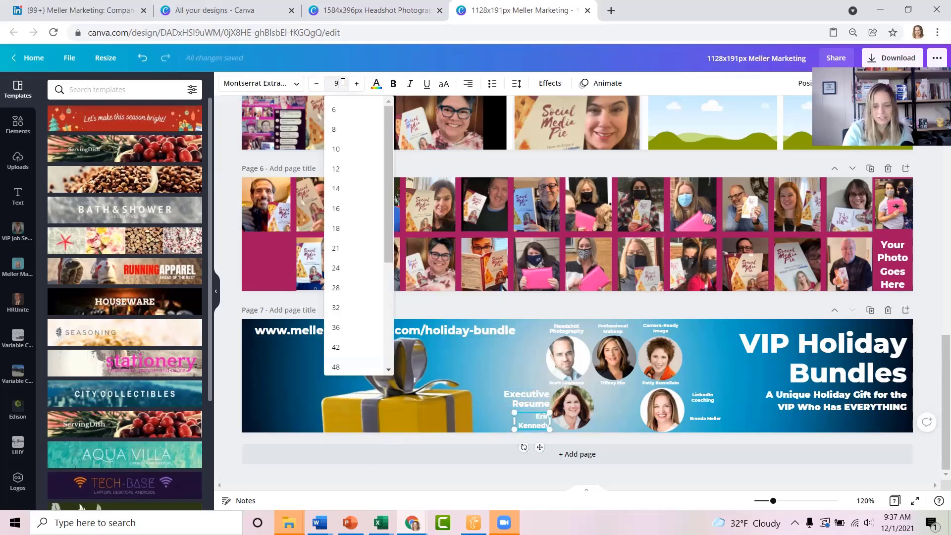
{"action": "key", "text": "Return"}
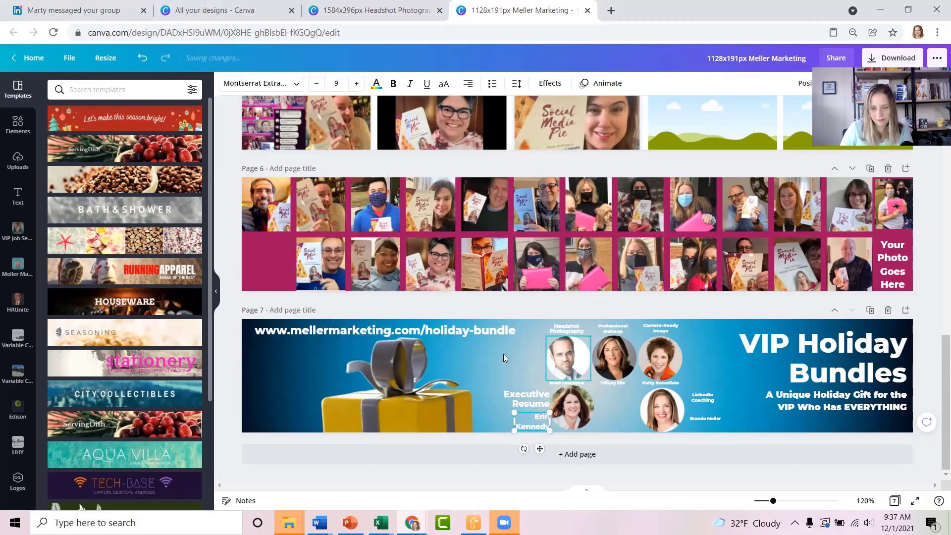
{"action": "left_click", "coordinate": [530, 395]}
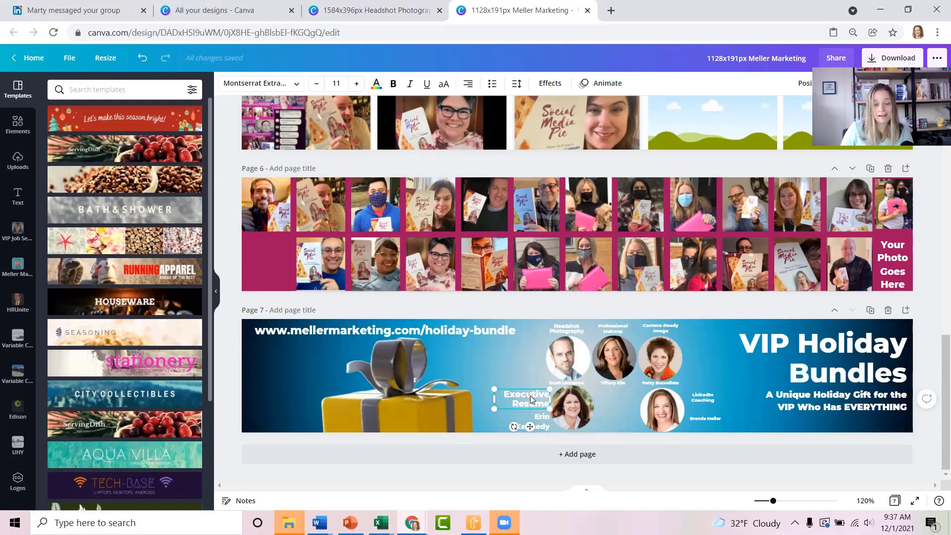
{"action": "left_click", "coordinate": [540, 426]}
Set the font size of the "LinkedIn Coaching" title to 11
{"action": "left_click", "coordinate": [702, 400]}
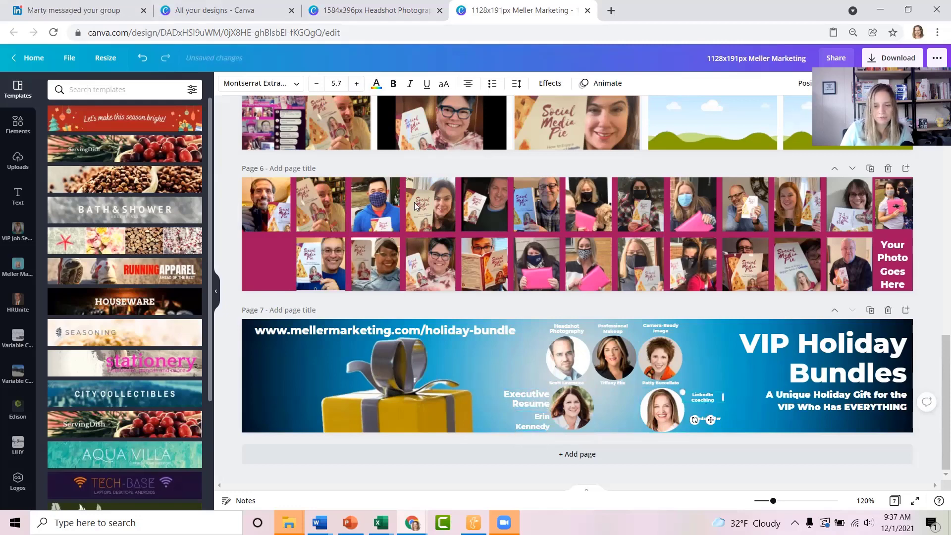
{"action": "left_click", "coordinate": [342, 84]}
{"action": "type", "text": "1"}
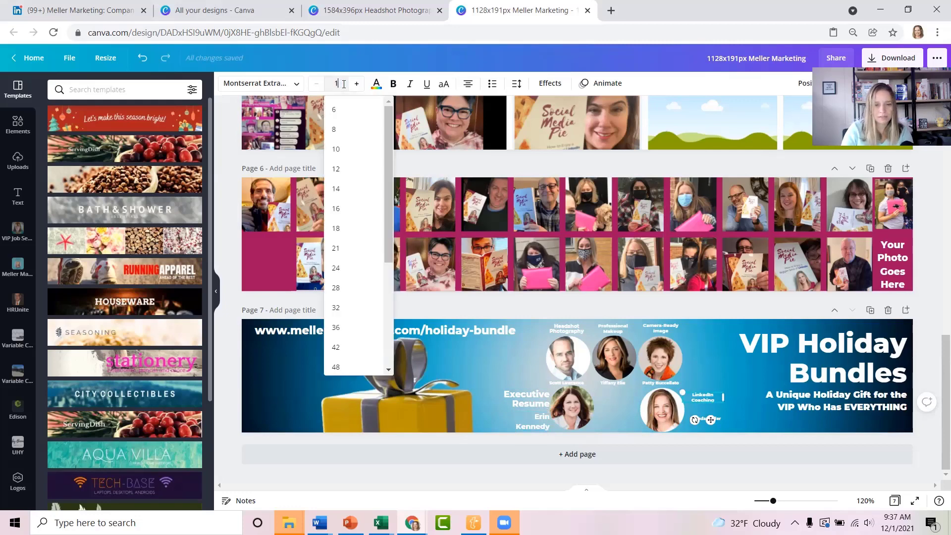
{"action": "type", "text": "1"}
{"action": "key", "text": "Return"}
Set the "Headshot Photography", "Professional Makeup" and "Camera-Ready Image" titles together to font size 11
{"action": "left_click", "coordinate": [569, 327]}
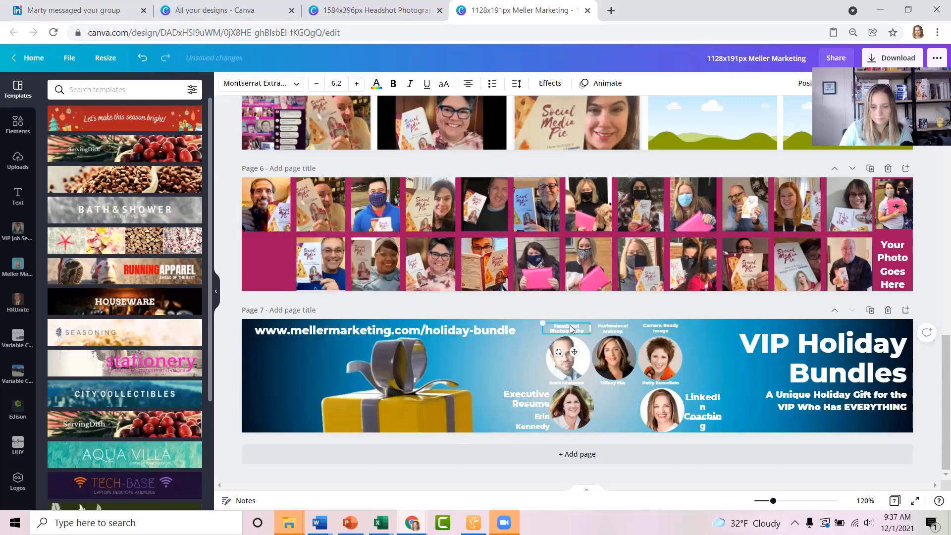
{"action": "left_click", "coordinate": [612, 328], "text": "shift"}
{"action": "left_click", "coordinate": [660, 328], "text": "shift"}
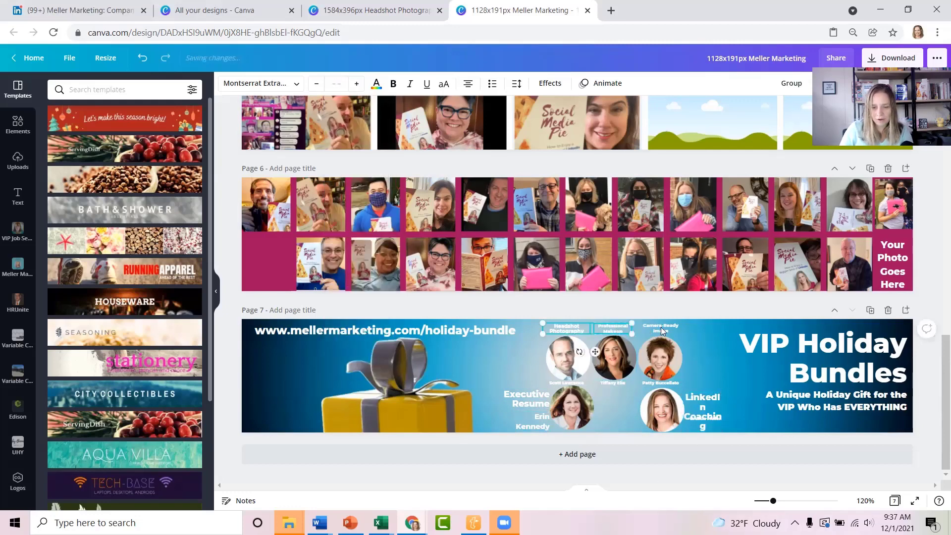
{"action": "left_click", "coordinate": [342, 82]}
{"action": "type", "text": "11"}
{"action": "key", "text": "Return"}
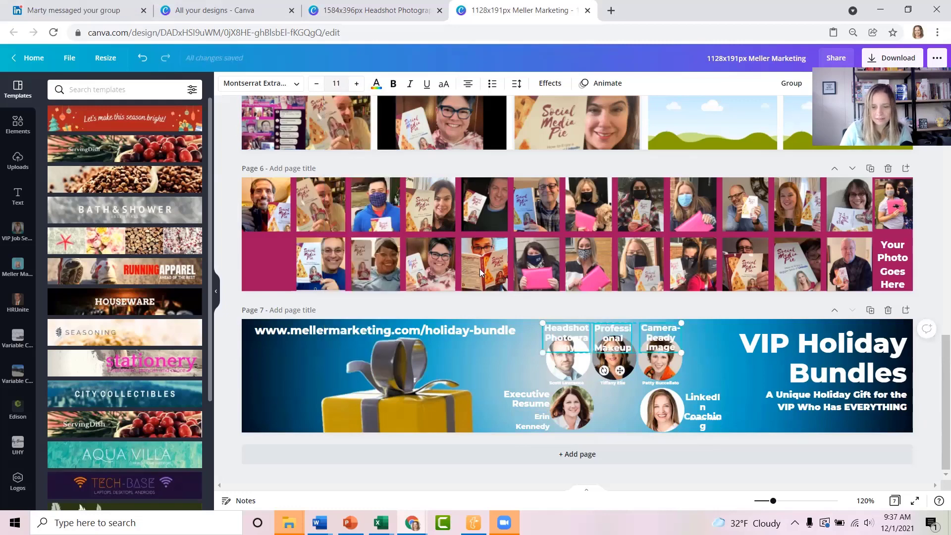
Widen the "LinkedIn Coaching" text box to fit two lines, left-align it and place it right beside its portrait
{"action": "left_click", "coordinate": [702, 429]}
{"action": "left_click", "coordinate": [707, 413]}
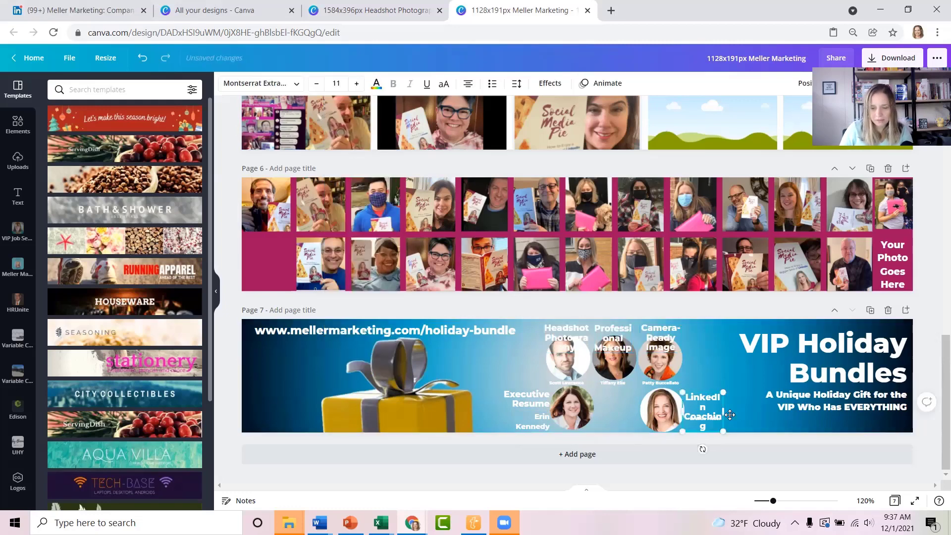
{"action": "left_click_drag", "start_coordinate": [722, 412], "coordinate": [753, 412]}
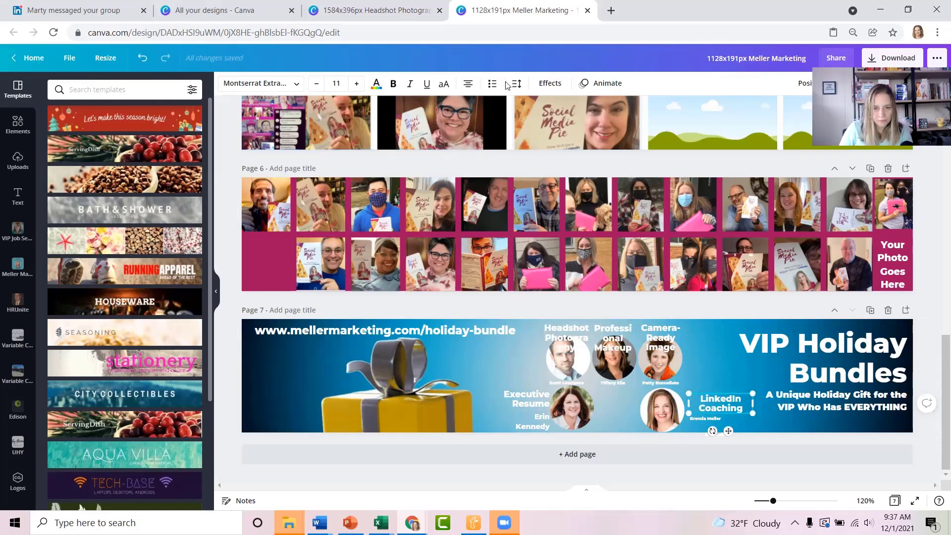
{"action": "left_click", "coordinate": [467, 84]}
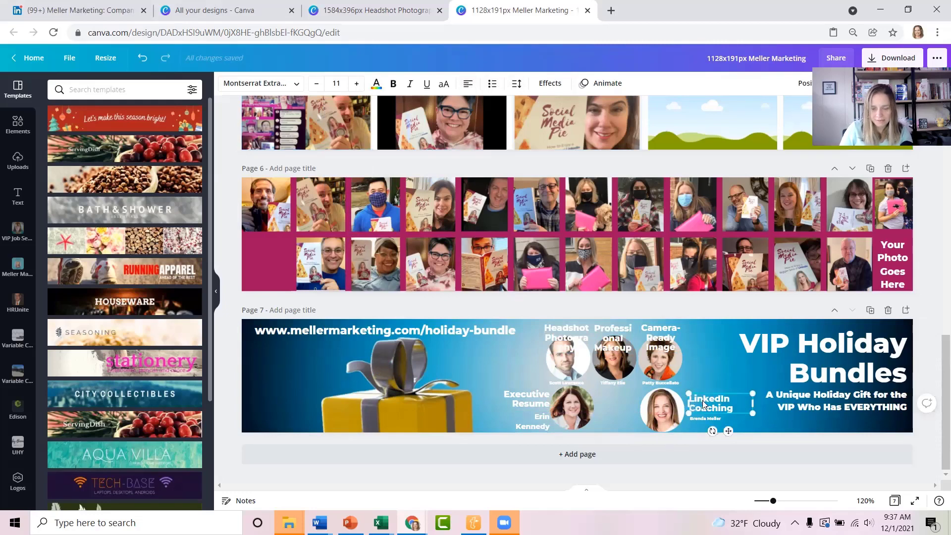
{"action": "left_click_drag", "start_coordinate": [702, 400], "coordinate": [698, 395]}
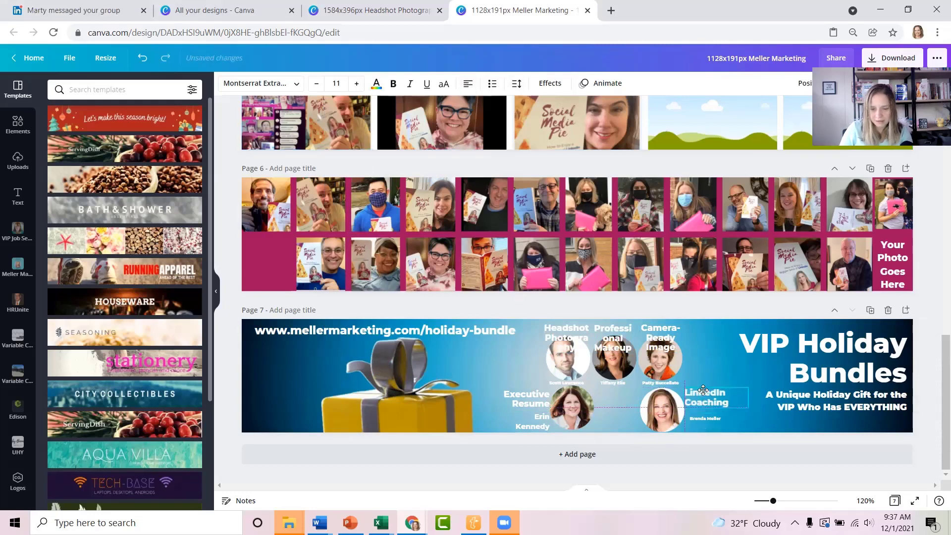
Set the name label under "LinkedIn Coaching" to font size 9, left-align it and line it up beneath the title
{"action": "left_click", "coordinate": [700, 418]}
{"action": "left_click", "coordinate": [334, 85]}
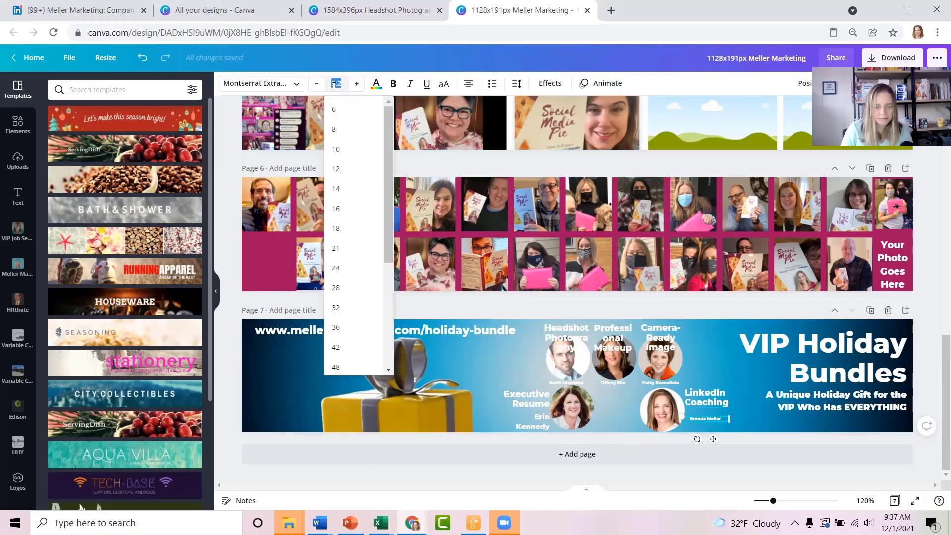
{"action": "type", "text": "18"}
{"action": "key", "text": "Return"}
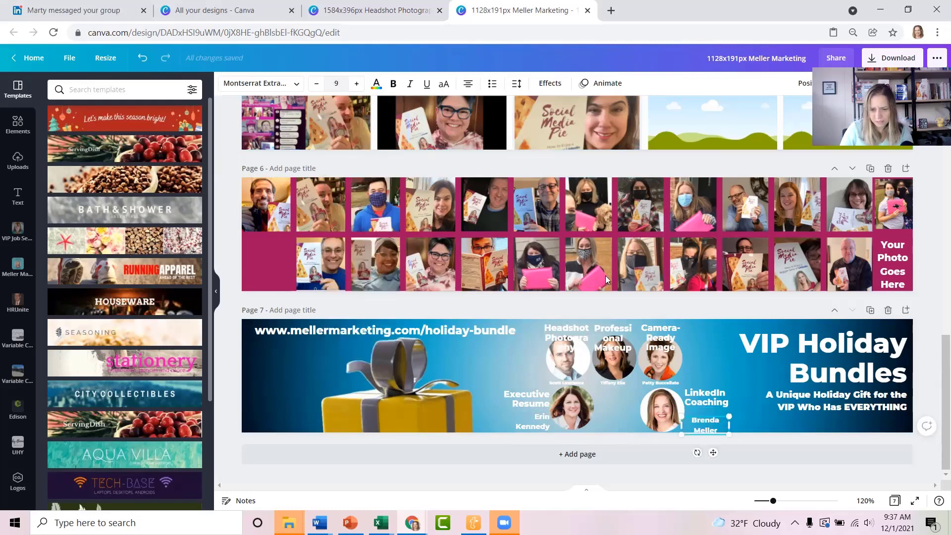
{"action": "left_click", "coordinate": [525, 424]}
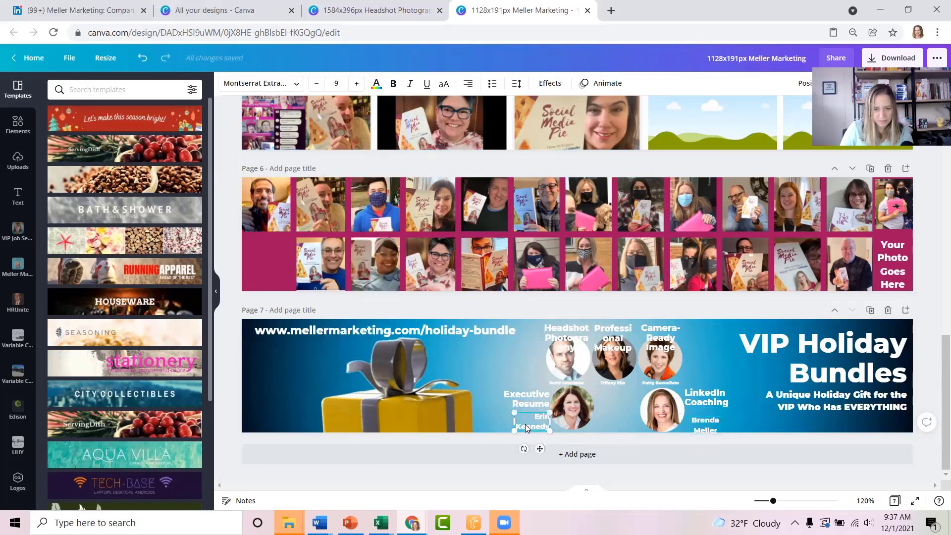
{"action": "left_click", "coordinate": [709, 430]}
{"action": "left_click", "coordinate": [466, 84]}
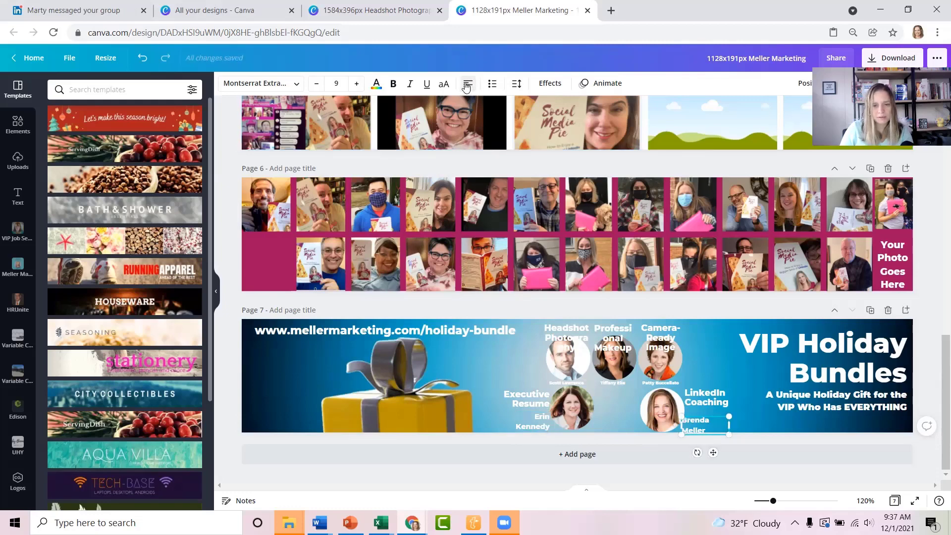
{"action": "left_click_drag", "start_coordinate": [713, 423], "coordinate": [716, 418]}
Set the three name labels beneath the upper row of portraits together to font size 9
{"action": "left_click", "coordinate": [559, 382]}
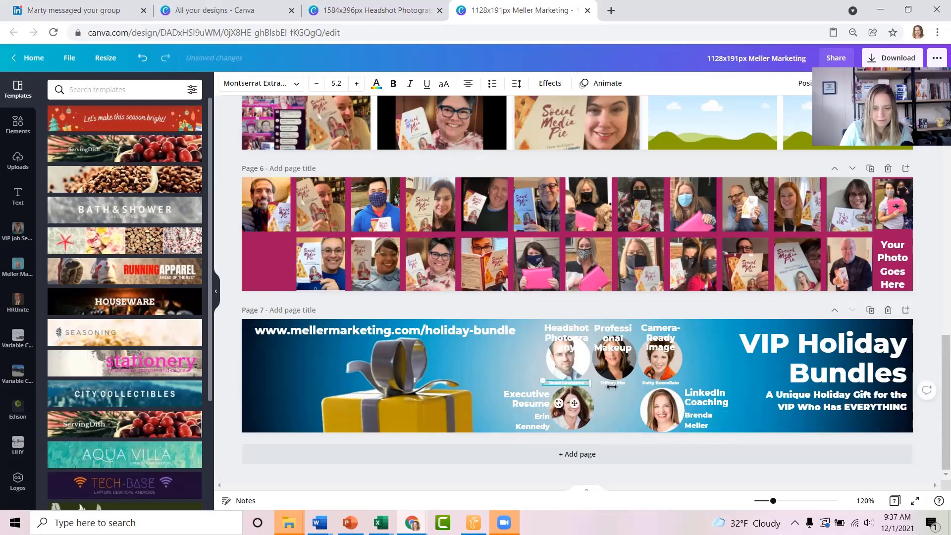
{"action": "left_click", "coordinate": [617, 383], "text": "shift"}
{"action": "left_click", "coordinate": [654, 384], "text": "shift"}
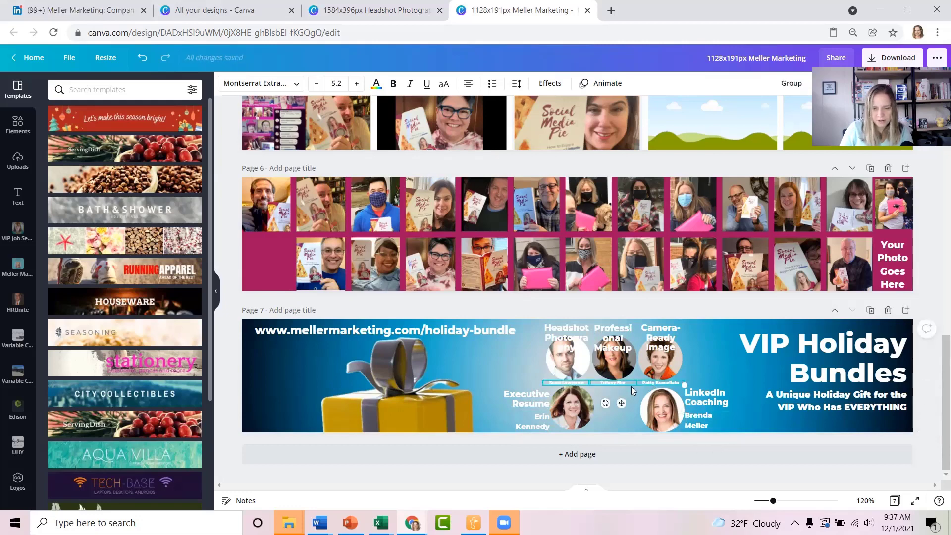
{"action": "left_click", "coordinate": [337, 83]}
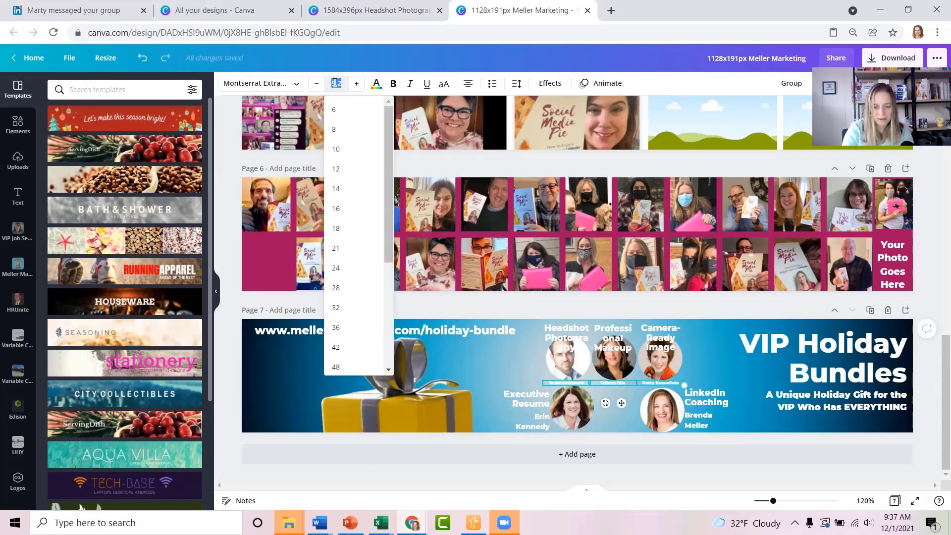
{"action": "type", "text": "9"}
{"action": "key", "text": "Return"}
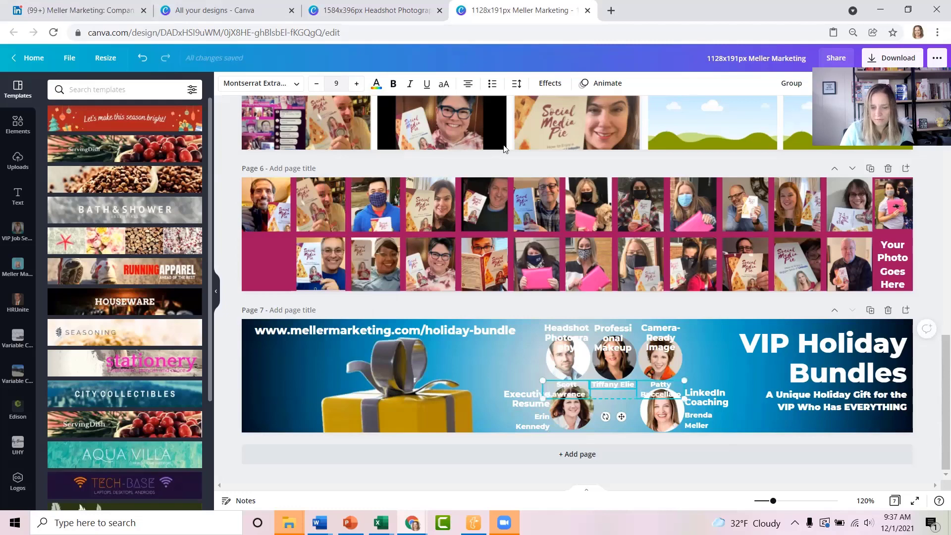
{"action": "left_click", "coordinate": [697, 357]}
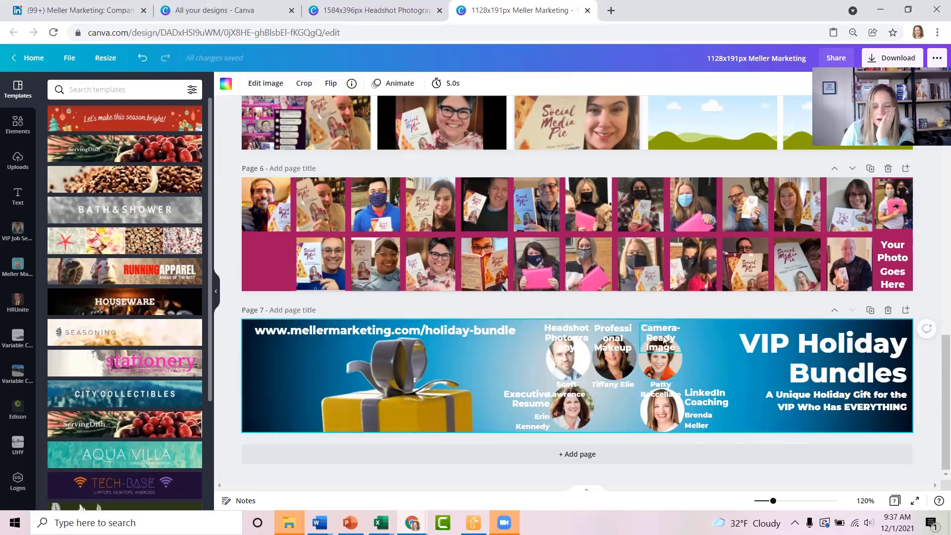
Move the "Camera-Ready Image" title and its name label to the right of their portrait, and widen the "Professional Makeup" title to two lines
{"action": "left_click_drag", "start_coordinate": [664, 339], "coordinate": [713, 341]}
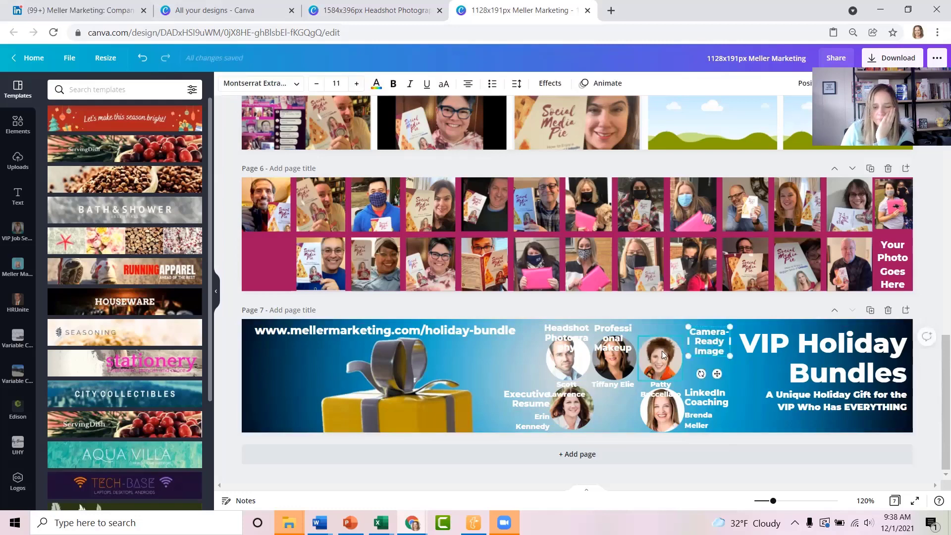
{"action": "left_click_drag", "start_coordinate": [662, 391], "coordinate": [714, 368]}
{"action": "left_click", "coordinate": [628, 338]}
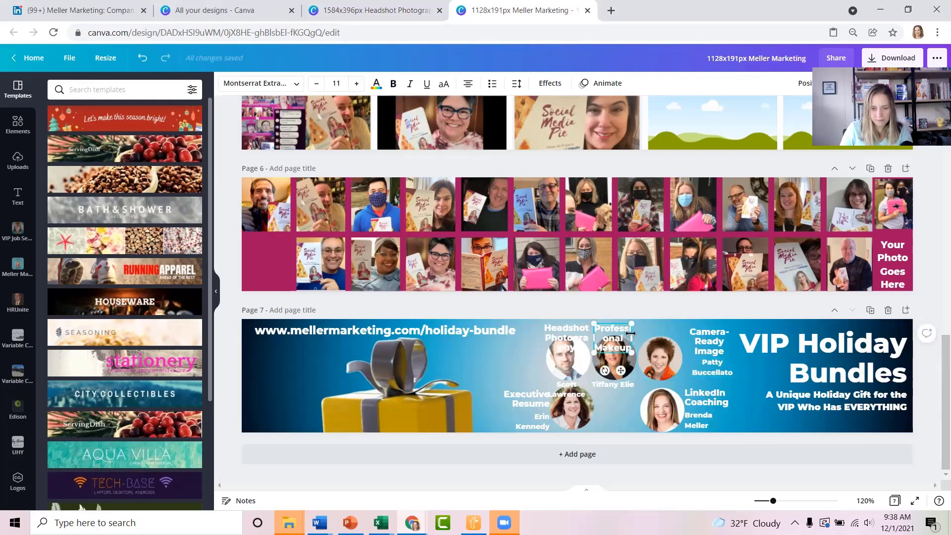
{"action": "left_click_drag", "start_coordinate": [631, 337], "coordinate": [654, 335]}
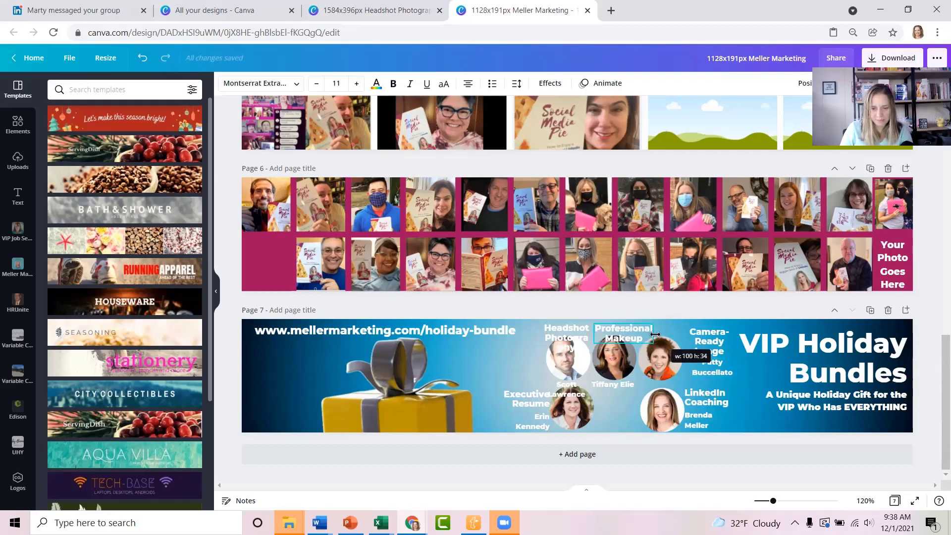
Widen the "Headshot Photography" title to two lines and place it with its name label, right-aligned, left of the portrait
{"action": "left_click_drag", "start_coordinate": [567, 331], "coordinate": [464, 353]}
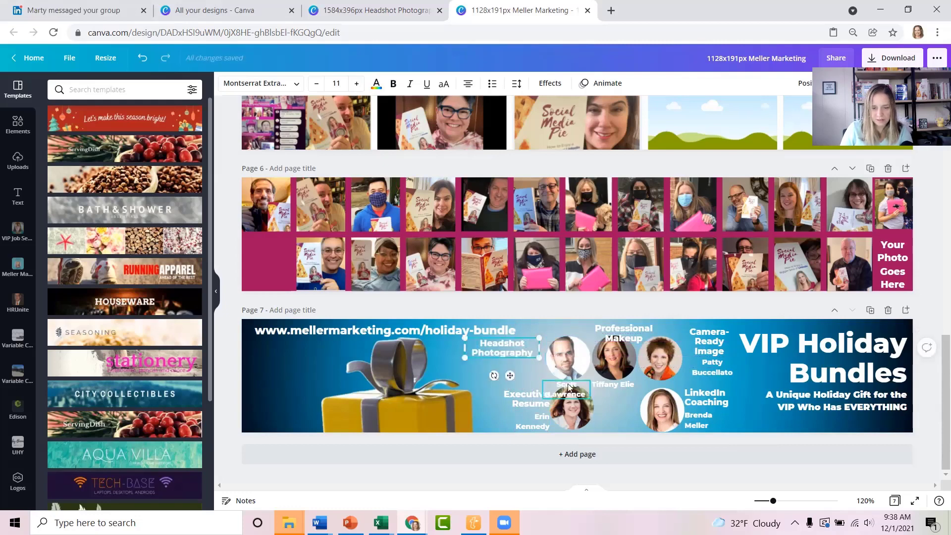
{"action": "left_click_drag", "start_coordinate": [569, 388], "coordinate": [523, 344]}
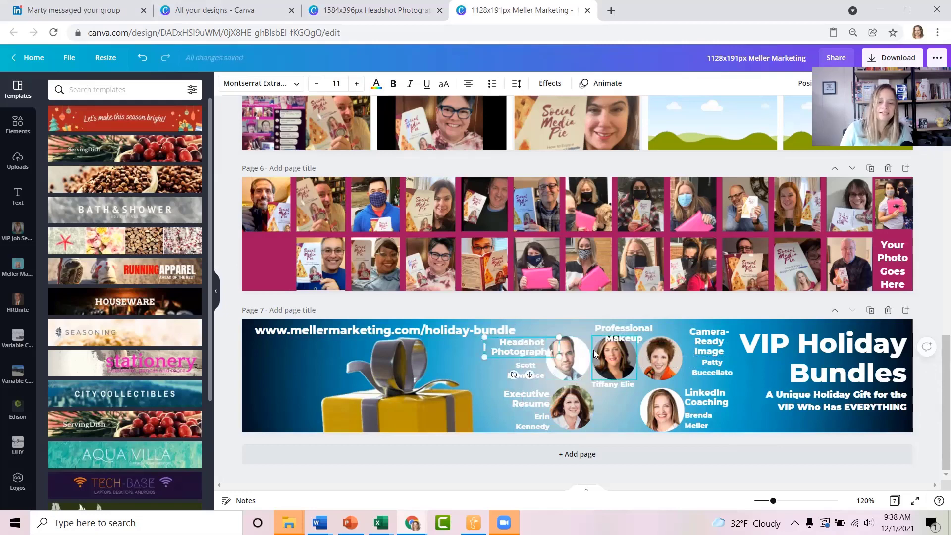
Shrink the holiday-bundle web address to font size 11.6 and move it into the banner's upper-left corner
{"action": "left_click", "coordinate": [370, 332]}
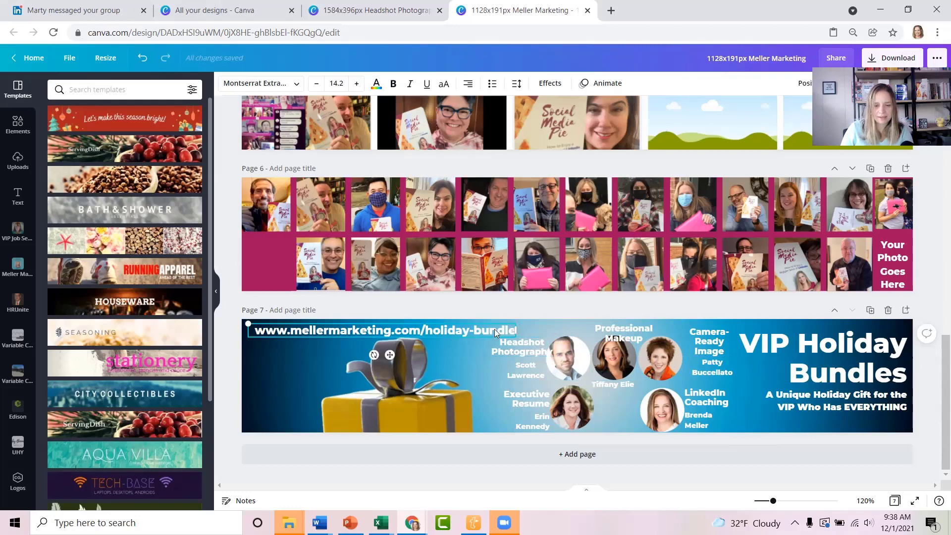
{"action": "left_click_drag", "start_coordinate": [496, 332], "coordinate": [296, 327]}
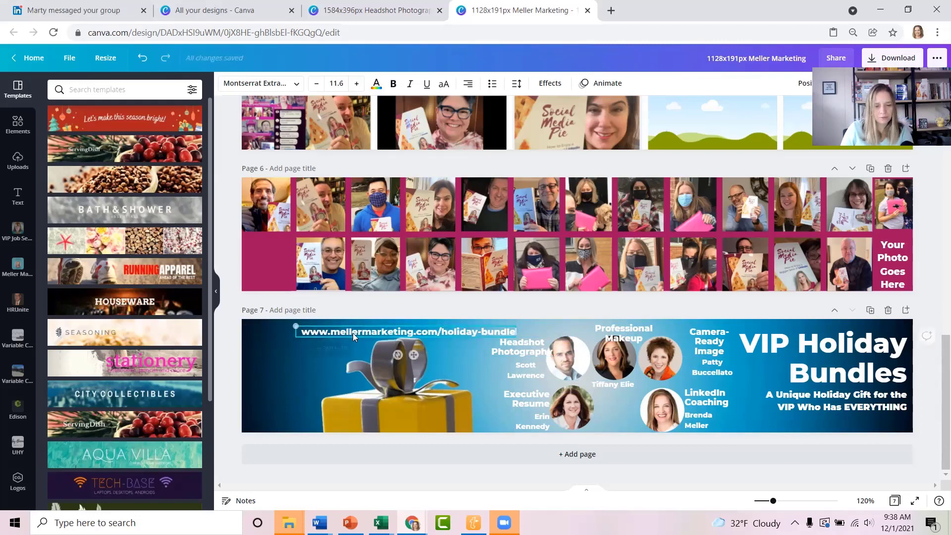
{"action": "left_click_drag", "start_coordinate": [354, 337], "coordinate": [299, 327]}
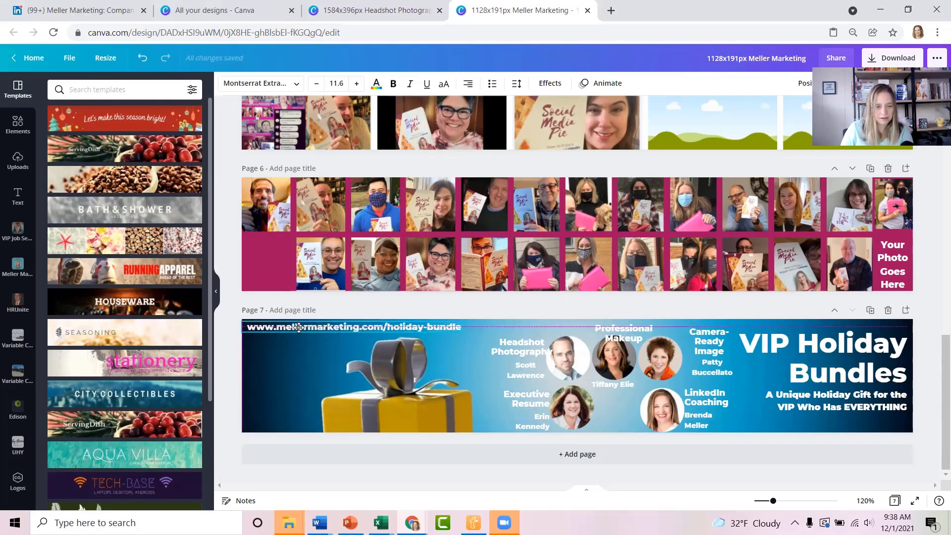
Shrink the "VIP Holiday Bundles" headline to font size 28.1 and wrap it onto three lines
{"action": "double_click", "coordinate": [393, 388]}
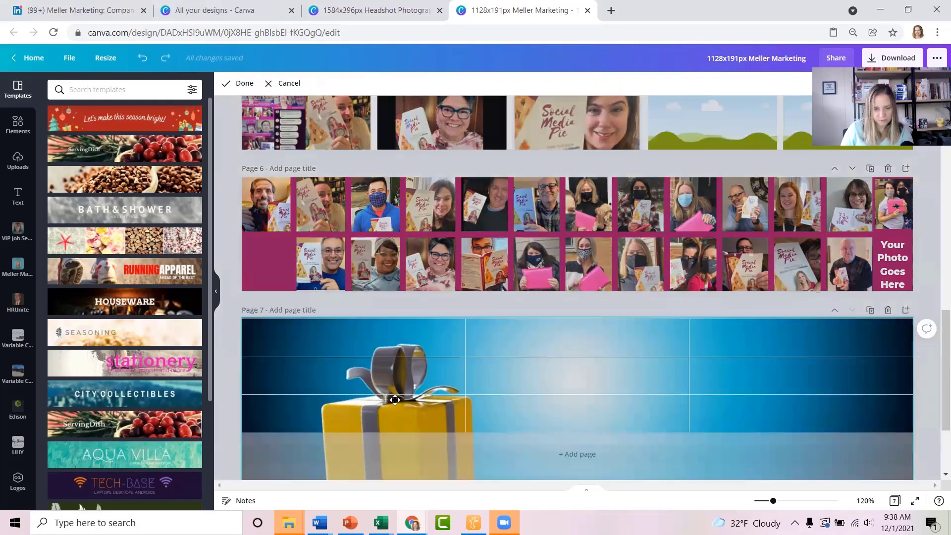
{"action": "left_click", "coordinate": [368, 307]}
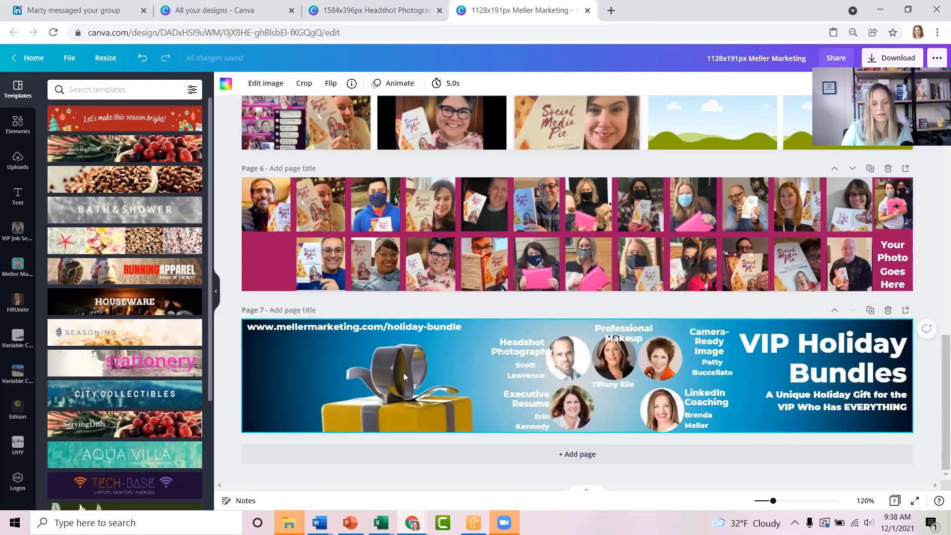
{"action": "left_click", "coordinate": [777, 357]}
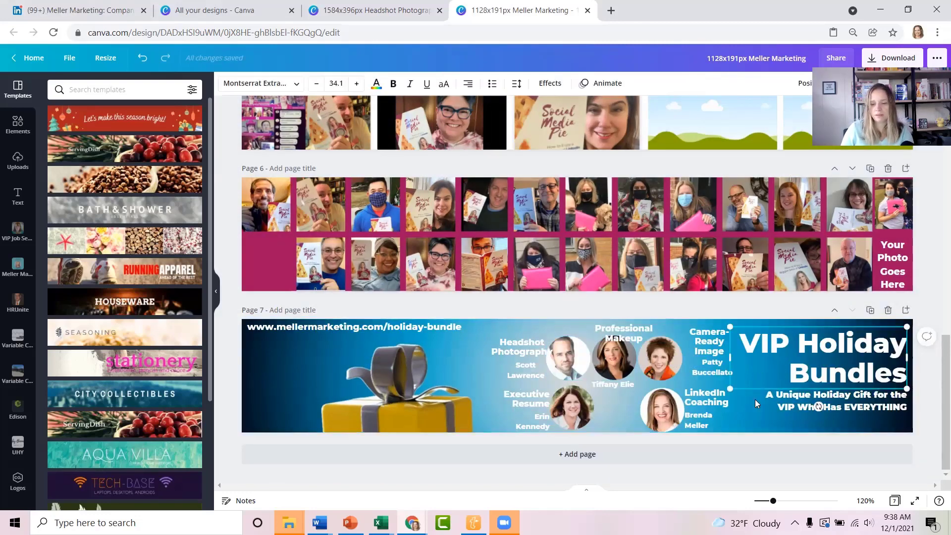
{"action": "left_click_drag", "start_coordinate": [730, 388], "coordinate": [766, 384]}
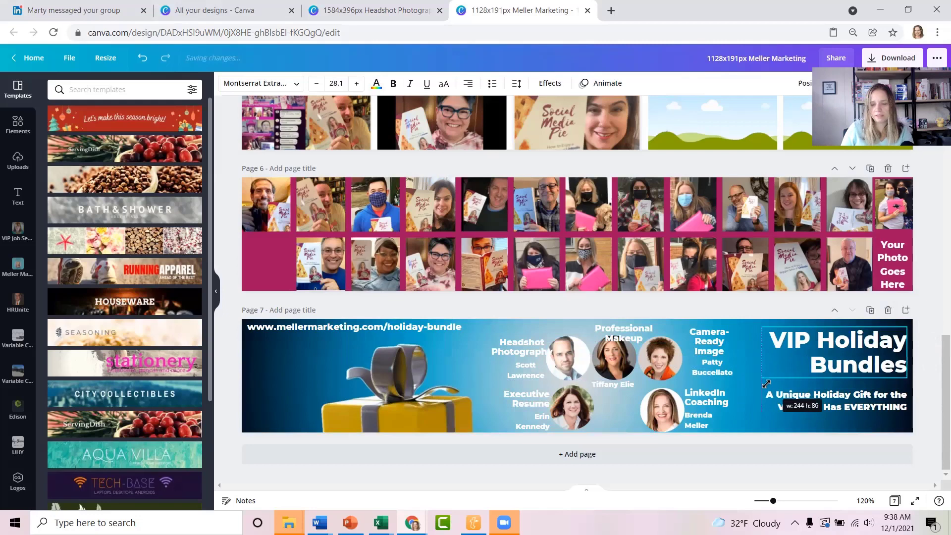
{"action": "left_click", "coordinate": [817, 407]}
{"action": "left_click_drag", "start_coordinate": [810, 408], "coordinate": [798, 390]}
{"action": "left_click", "coordinate": [763, 351]}
{"action": "left_click_drag", "start_coordinate": [770, 349], "coordinate": [812, 348]}
Move the "A Unique Holiday Gift" tagline down to the banner's lower edge and widen it to two lines
{"action": "left_click", "coordinate": [877, 414]}
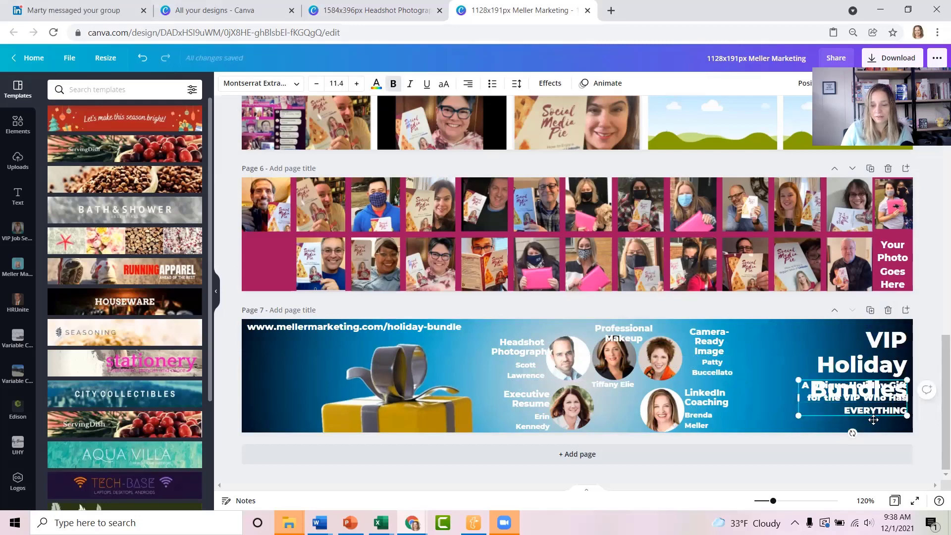
{"action": "left_click_drag", "start_coordinate": [873, 420], "coordinate": [868, 431]}
{"action": "left_click_drag", "start_coordinate": [791, 407], "coordinate": [749, 412]}
Enlarge the three-line "VIP Holiday Bundles" headline to font size 31, filling the space above the tagline
{"action": "left_click", "coordinate": [849, 374]}
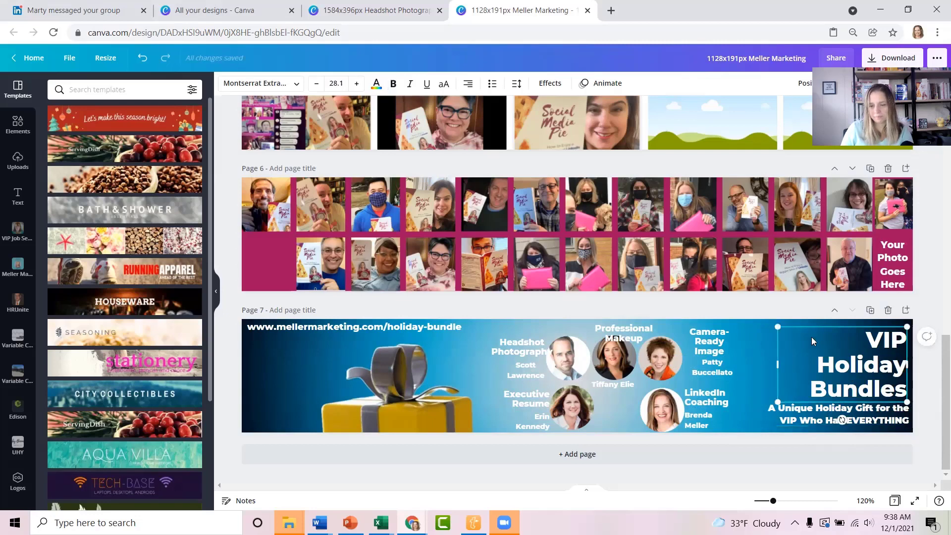
{"action": "left_click_drag", "start_coordinate": [775, 324], "coordinate": [802, 330]}
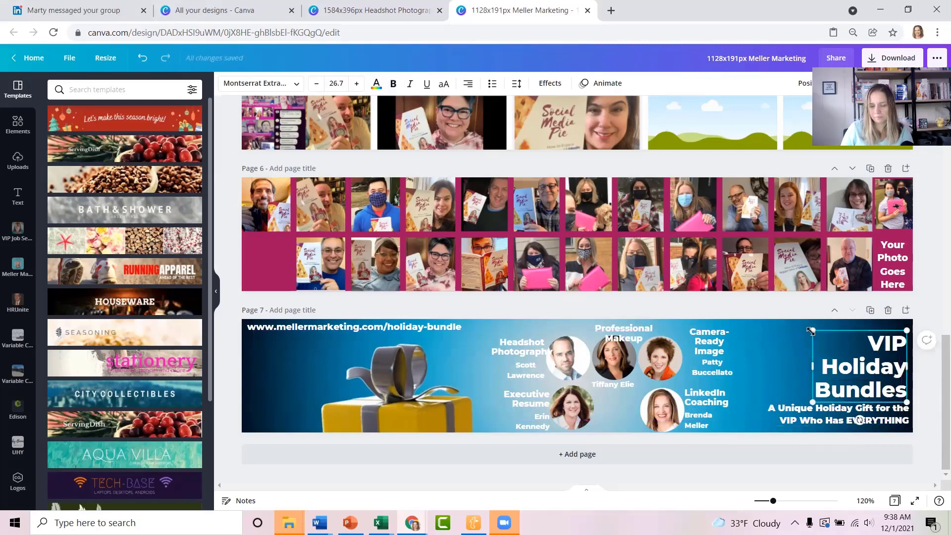
{"action": "mouse_move", "coordinate": [802, 330]}
{"action": "left_mouse_down"}
{"action": "mouse_move", "coordinate": [771, 323]}
{"action": "mouse_move", "coordinate": [795, 324]}
{"action": "left_mouse_up"}
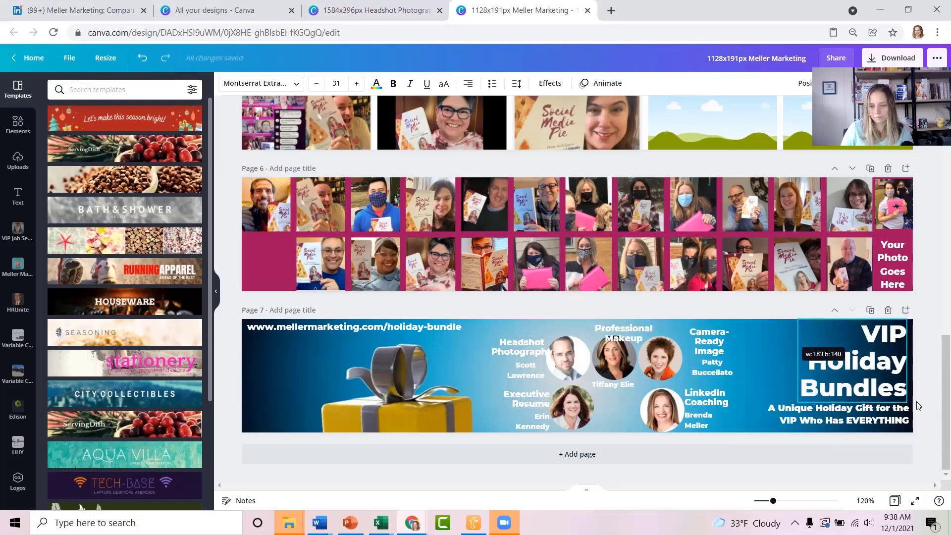
{"action": "left_click", "coordinate": [936, 415]}
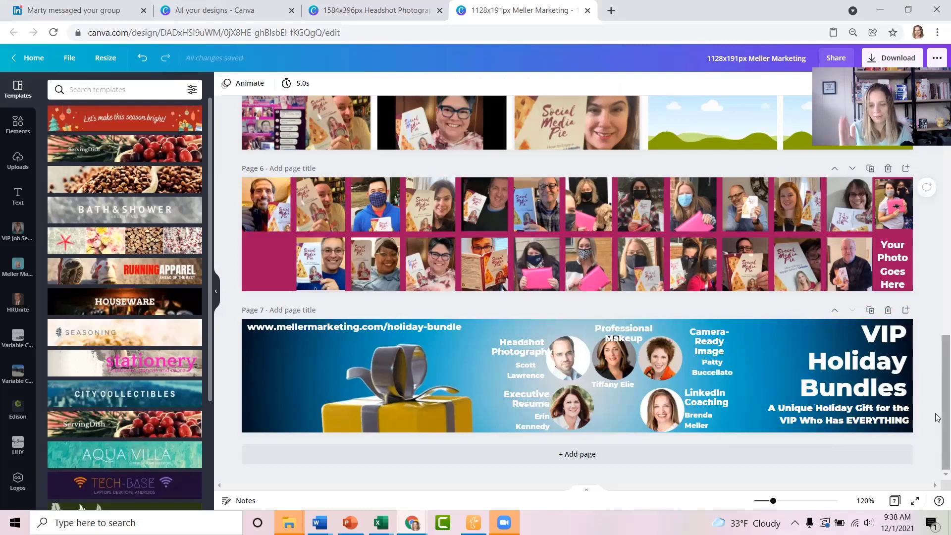
Shrink the two-line tagline beneath the headline to font size 10.6
{"action": "left_click", "coordinate": [828, 419]}
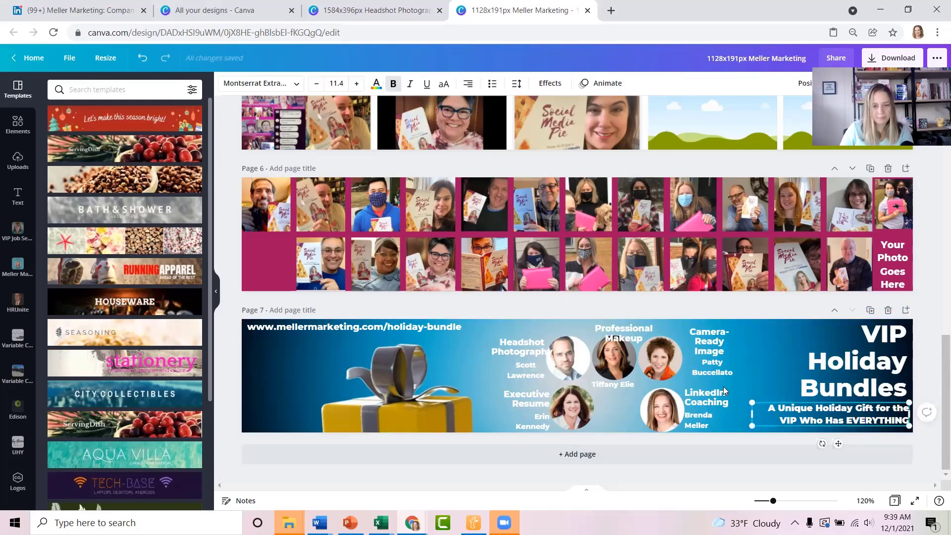
{"action": "left_click_drag", "start_coordinate": [750, 400], "coordinate": [762, 404]}
{"action": "left_click", "coordinate": [937, 365]}
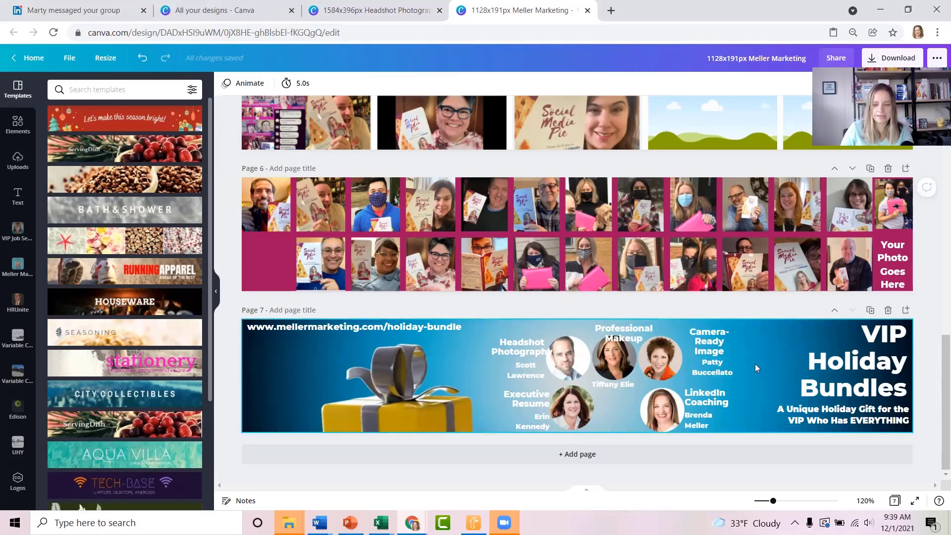
Replace the page 7 portraits, titles and names with the original row copied from the 1584x396px Headshot Photography design
{"action": "left_click_drag", "start_coordinate": [479, 310], "coordinate": [748, 444]}
{"action": "key", "text": "Delete"}
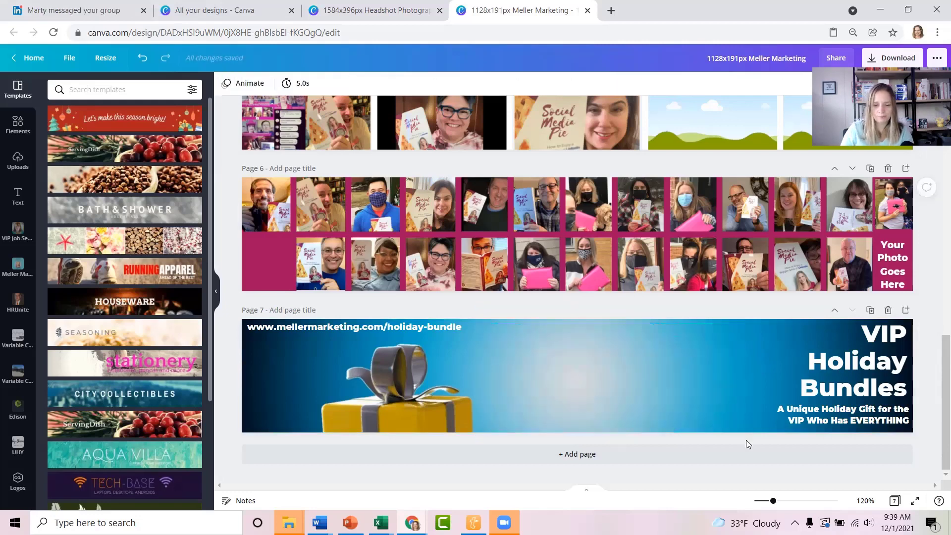
{"action": "left_click", "coordinate": [342, 10]}
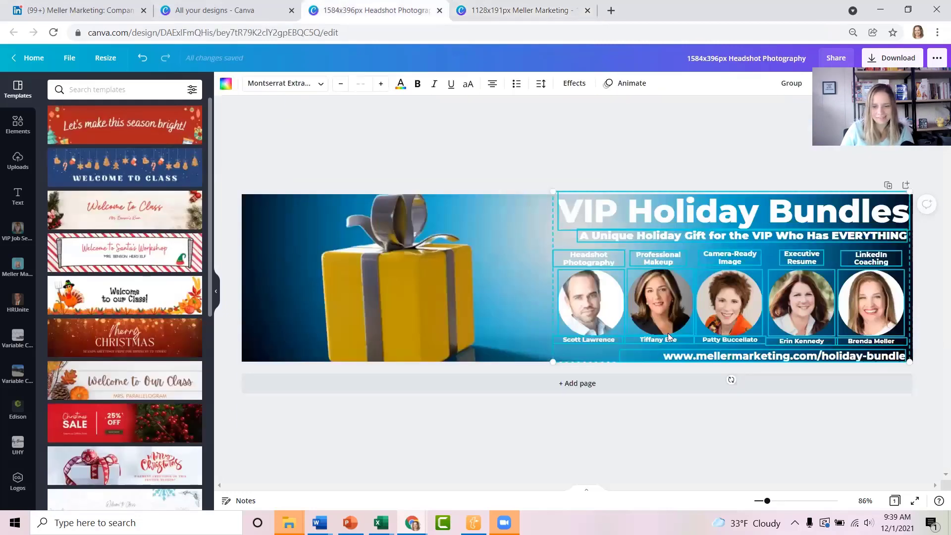
{"action": "left_click_drag", "start_coordinate": [534, 256], "coordinate": [900, 342]}
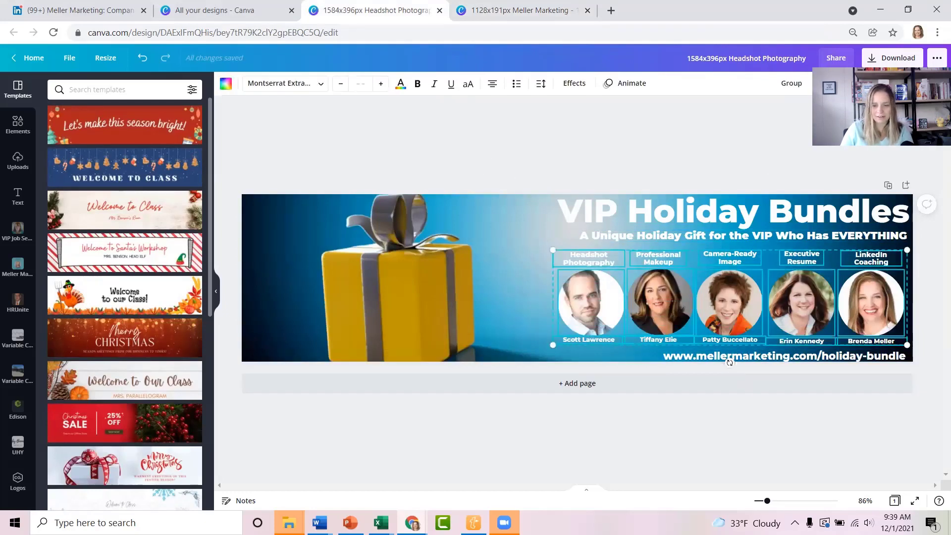
{"action": "key", "text": "ctrl+c"}
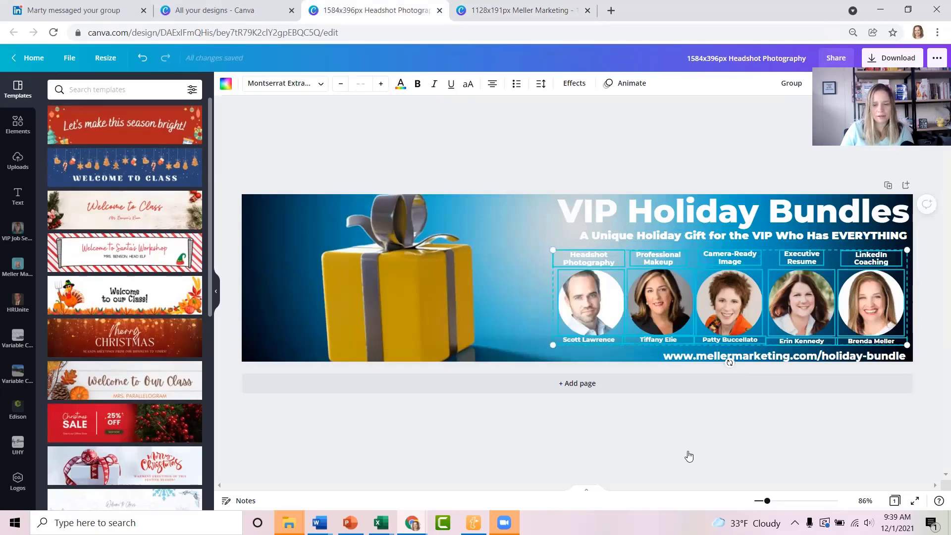
{"action": "key", "text": "ctrl+Tab"}
{"action": "key", "text": "ctrl+v"}
Shrink the pasted portrait row and place it at the banner's upper edge between the gift box and the headline
{"action": "left_click_drag", "start_coordinate": [458, 216], "coordinate": [629, 349]}
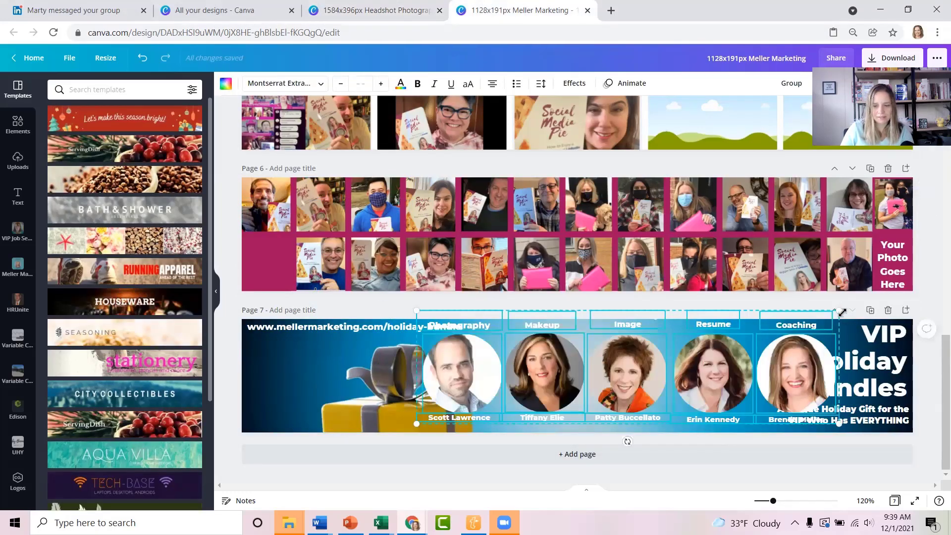
{"action": "left_click_drag", "start_coordinate": [842, 312], "coordinate": [758, 341]}
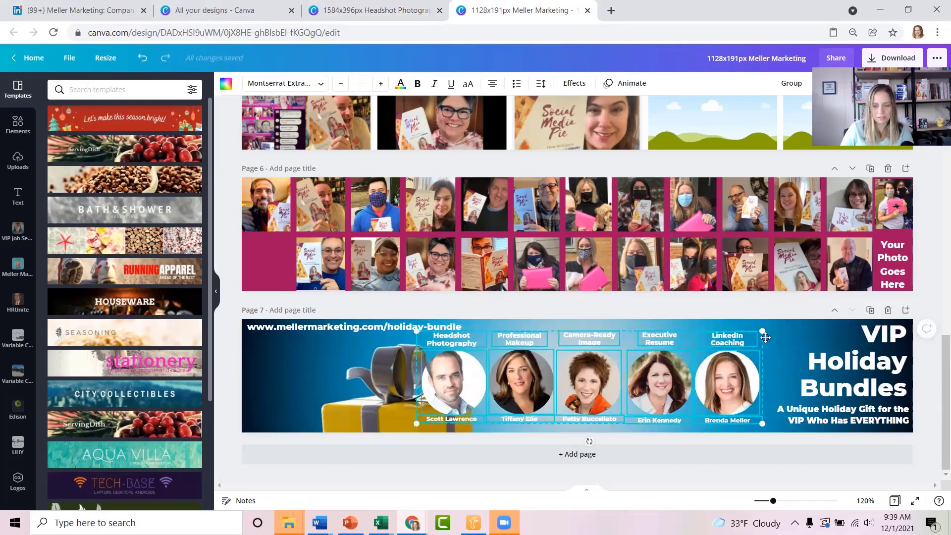
{"action": "left_click_drag", "start_coordinate": [687, 350], "coordinate": [726, 350]}
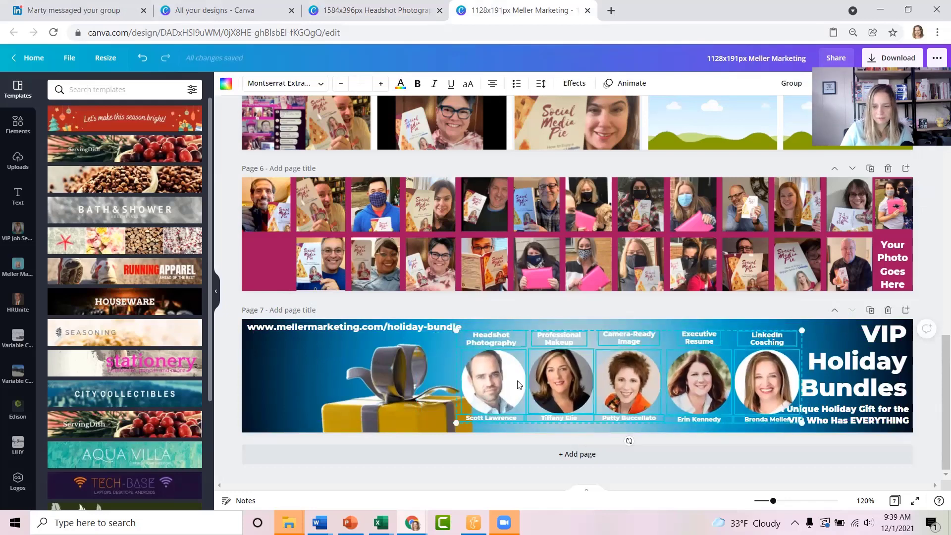
{"action": "left_click_drag", "start_coordinate": [807, 328], "coordinate": [767, 338]}
{"action": "left_click_drag", "start_coordinate": [720, 377], "coordinate": [747, 352]}
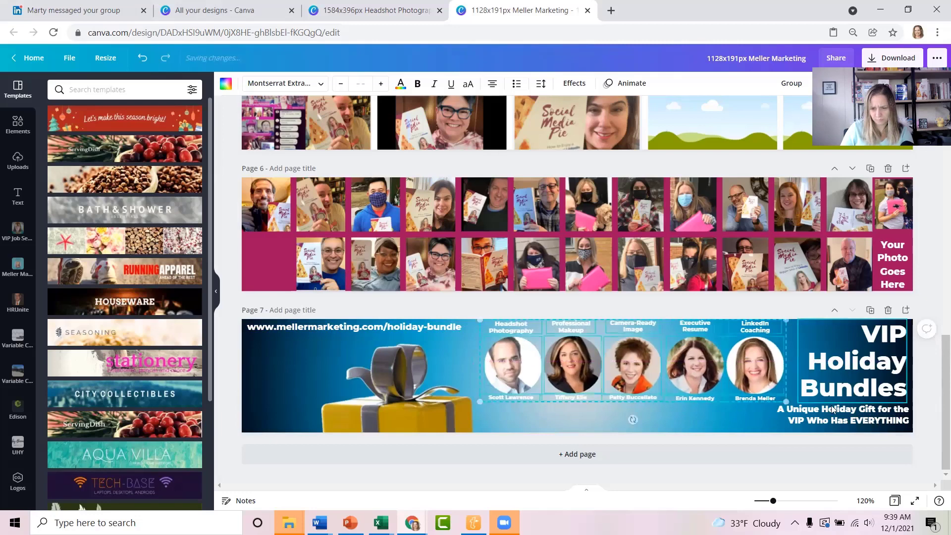
Widen the tagline to one line along the banner's lower edge and shrink the headline to font size 28.4
{"action": "left_click", "coordinate": [833, 420]}
{"action": "left_click_drag", "start_coordinate": [773, 414], "coordinate": [571, 420]}
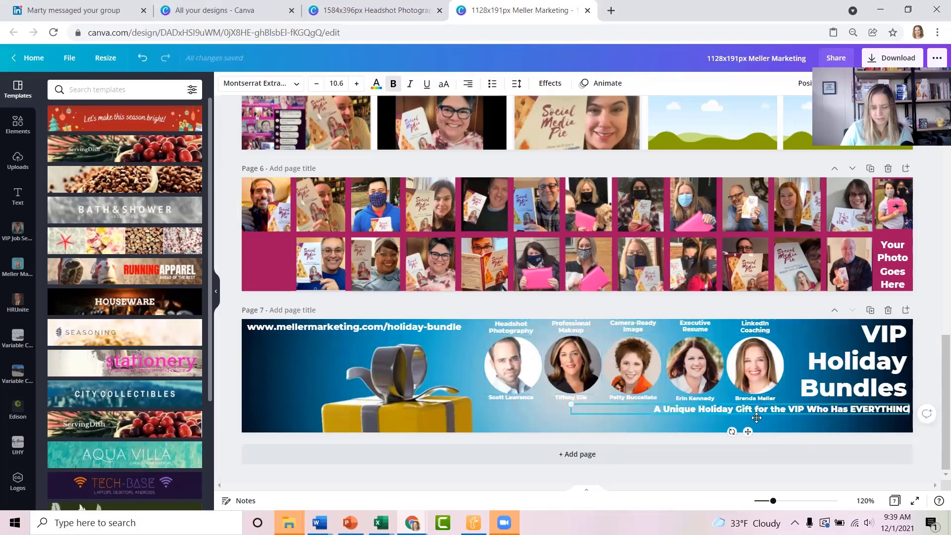
{"action": "left_click_drag", "start_coordinate": [756, 417], "coordinate": [748, 422]}
{"action": "left_click", "coordinate": [801, 367]}
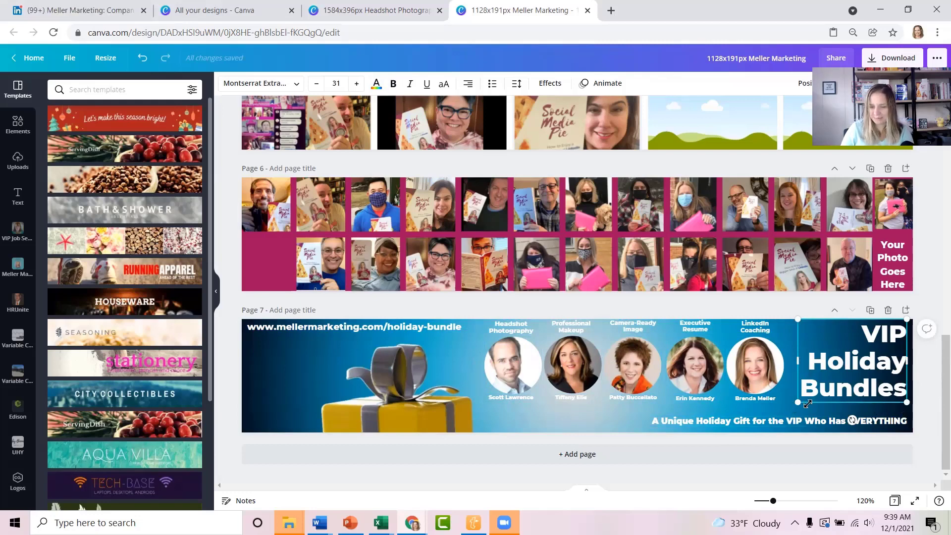
{"action": "left_click_drag", "start_coordinate": [807, 403], "coordinate": [807, 394]}
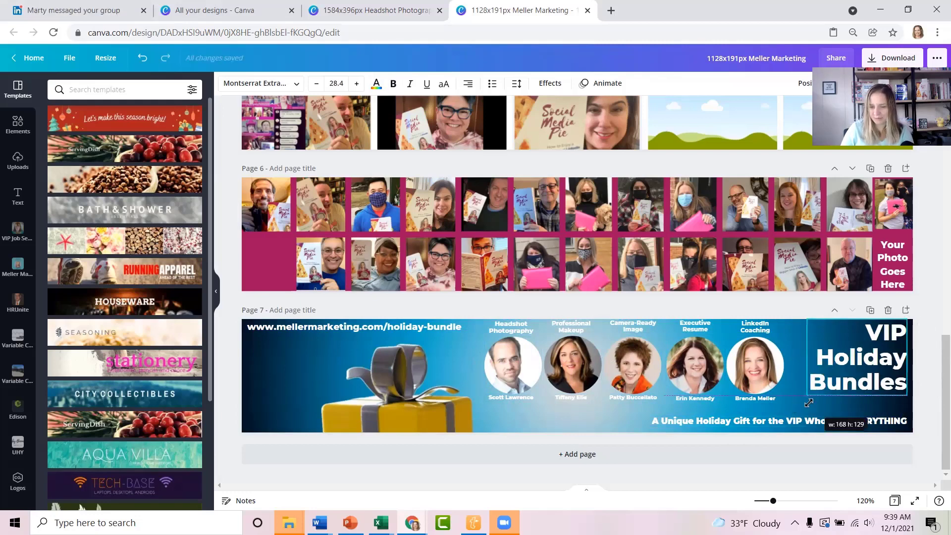
{"action": "left_click", "coordinate": [515, 324]}
{"action": "left_click", "coordinate": [571, 326], "text": "shift"}
{"action": "left_click", "coordinate": [639, 326], "text": "shift"}
{"action": "left_click", "coordinate": [696, 327], "text": "shift"}
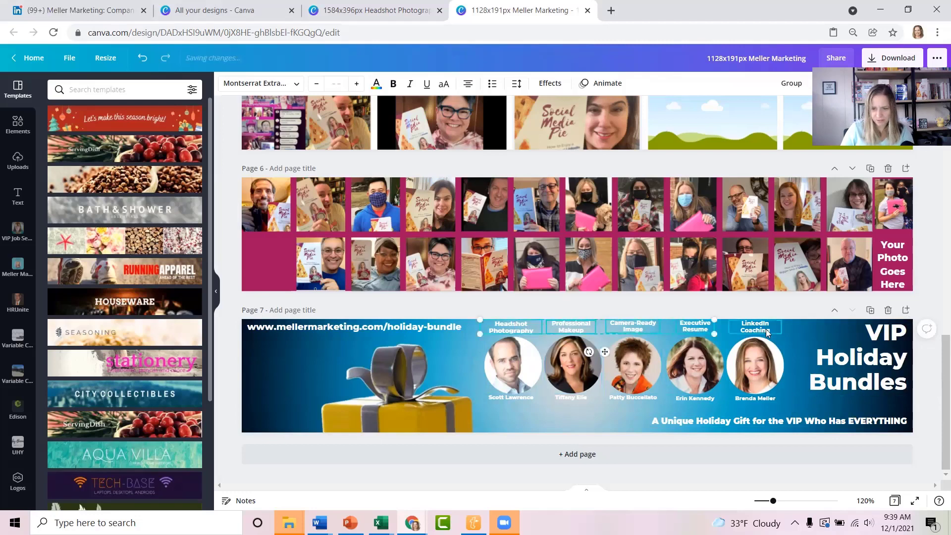
{"action": "left_click", "coordinate": [765, 329], "text": "shift"}
{"action": "left_click", "coordinate": [755, 386], "text": "shift"}
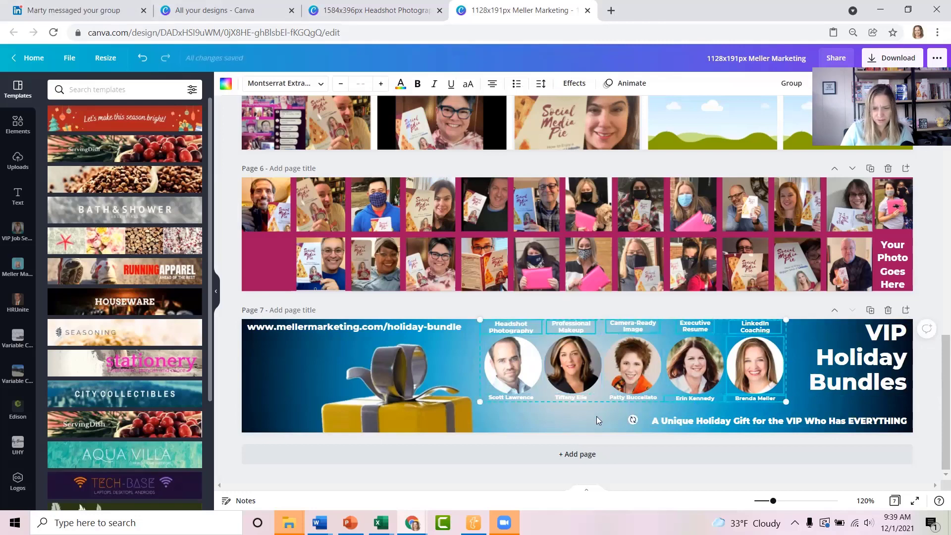
Set the five service titles above the portraits together to font size 10
{"action": "left_click", "coordinate": [522, 329]}
{"action": "left_click", "coordinate": [522, 329]}
{"action": "left_click", "coordinate": [575, 327], "text": "shift"}
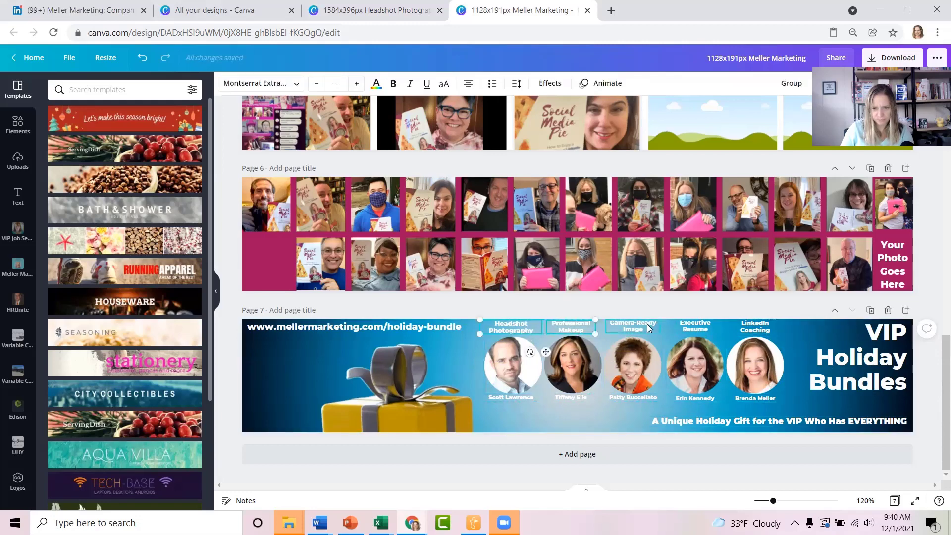
{"action": "left_click", "coordinate": [647, 323], "text": "shift"}
{"action": "left_click", "coordinate": [704, 324], "text": "shift"}
{"action": "left_click", "coordinate": [755, 327], "text": "shift"}
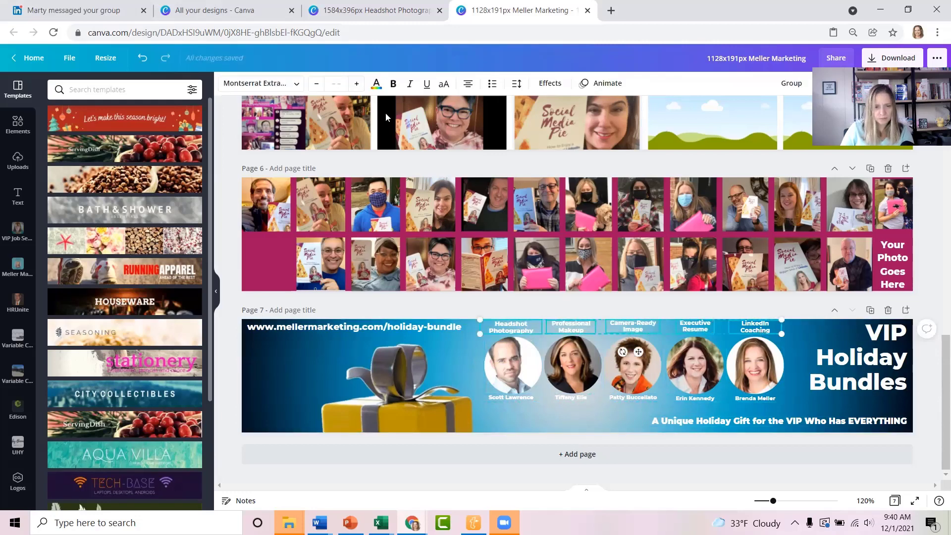
{"action": "left_click", "coordinate": [339, 84]}
{"action": "key", "text": "Return"}
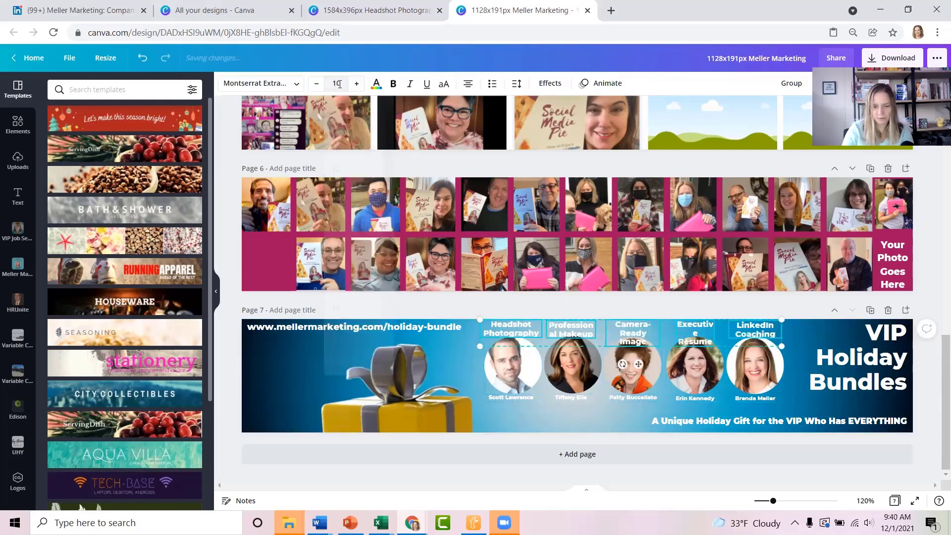
Set the five name labels beneath the portraits together to font size 8
{"action": "left_click", "coordinate": [517, 399]}
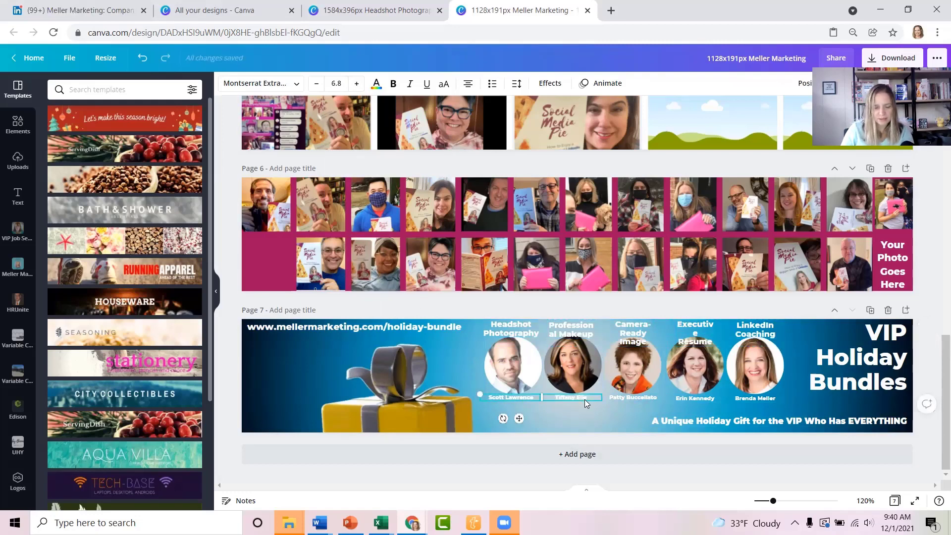
{"action": "left_click", "coordinate": [639, 403]}
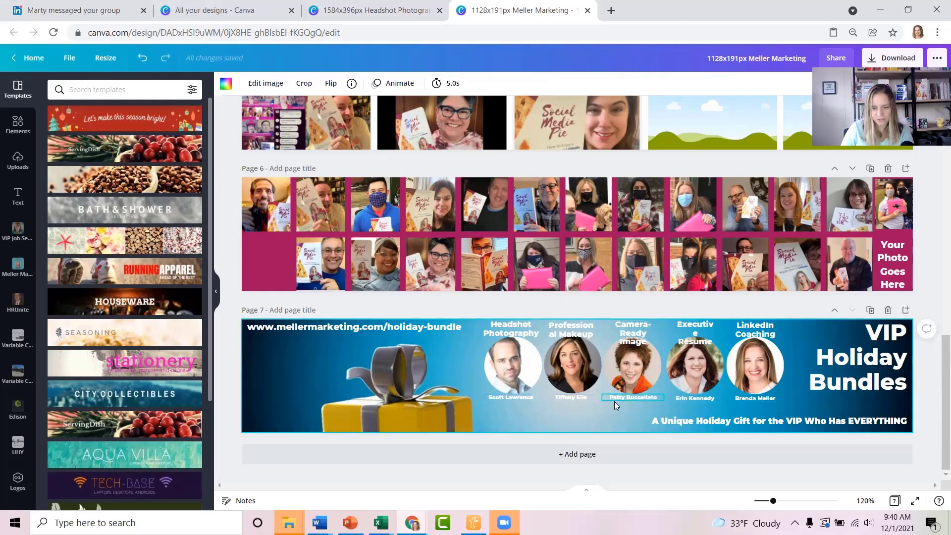
{"action": "left_click", "coordinate": [527, 399]}
{"action": "left_click", "coordinate": [569, 398], "text": "shift"}
{"action": "left_click", "coordinate": [639, 398], "text": "shift"}
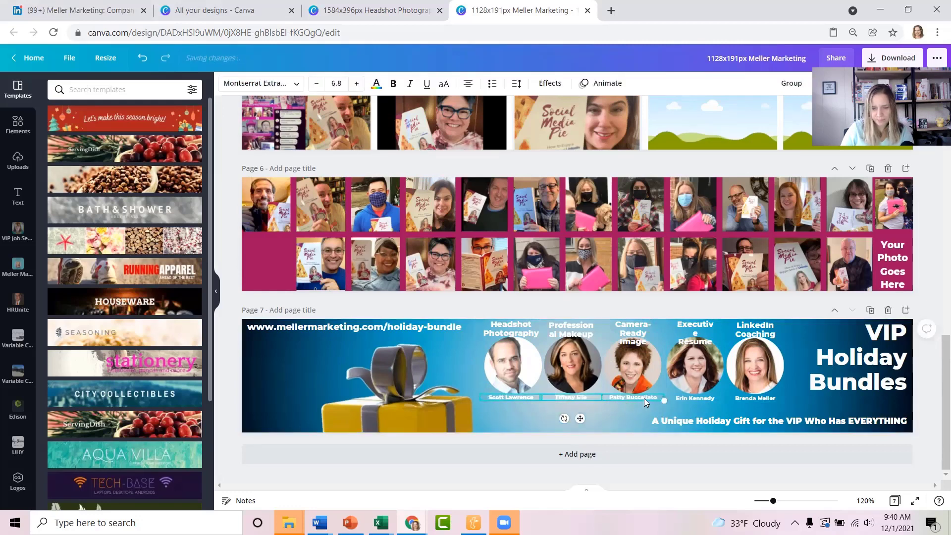
{"action": "left_click", "coordinate": [701, 398], "text": "shift"}
{"action": "left_click", "coordinate": [755, 398], "text": "shift"}
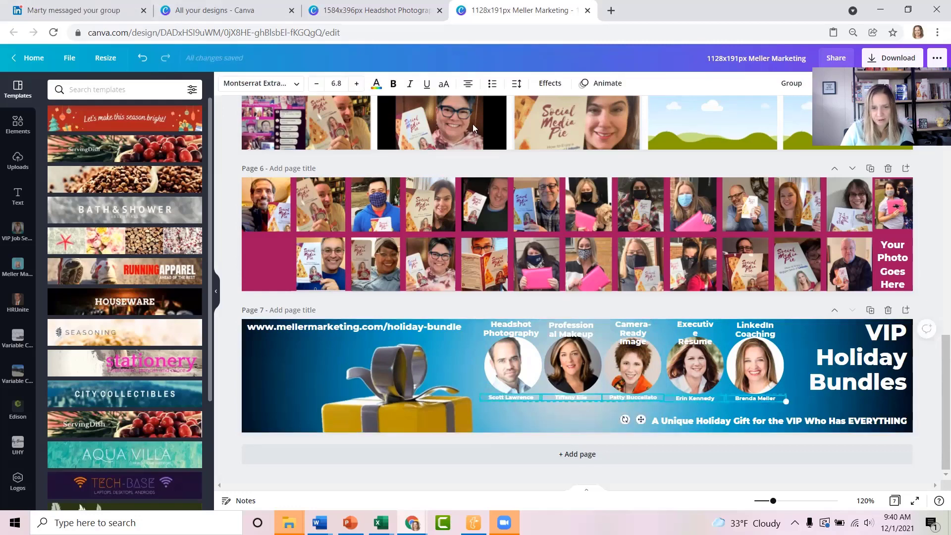
{"action": "left_click", "coordinate": [356, 84]}
{"action": "left_click", "coordinate": [345, 85]}
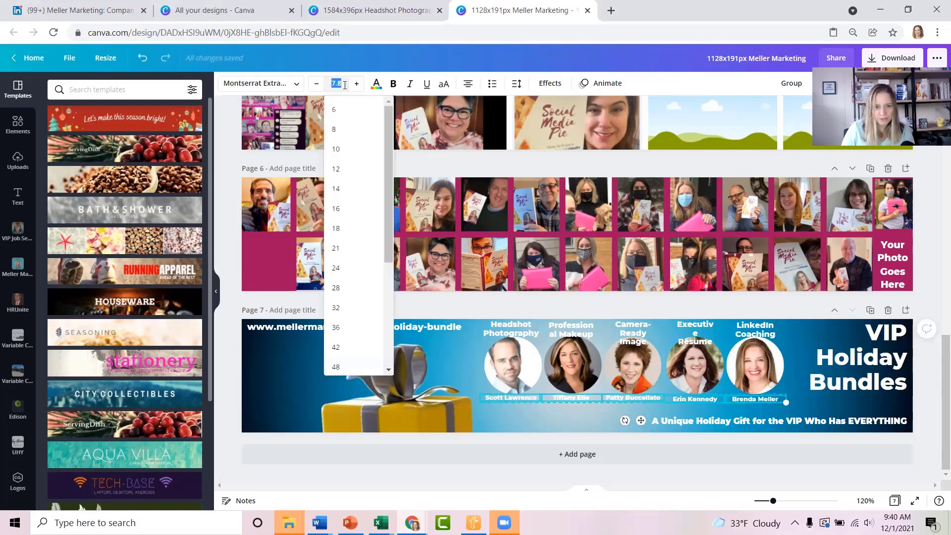
{"action": "type", "text": "8"}
{"action": "key", "text": "Return"}
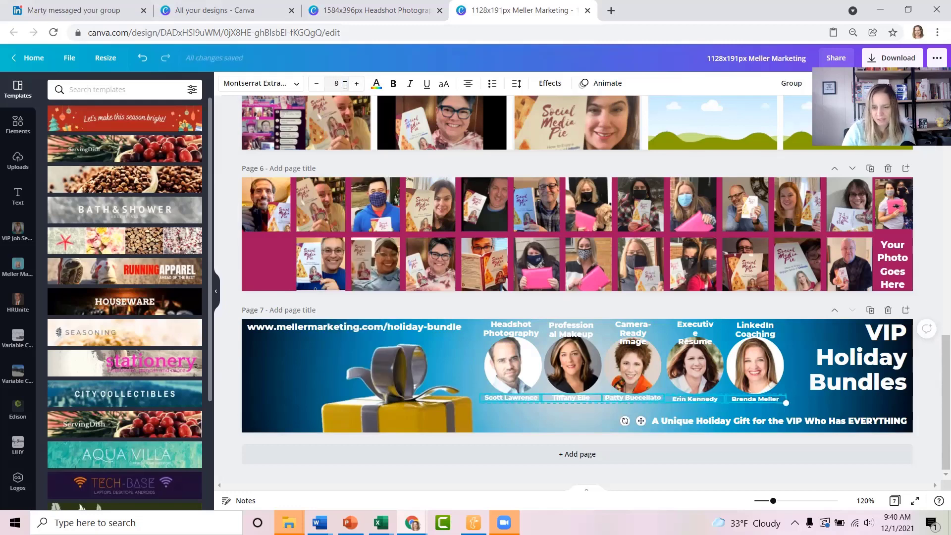
Widen the "Professional Makeup" title slightly so that each word fits on its own line
{"action": "left_click", "coordinate": [593, 334]}
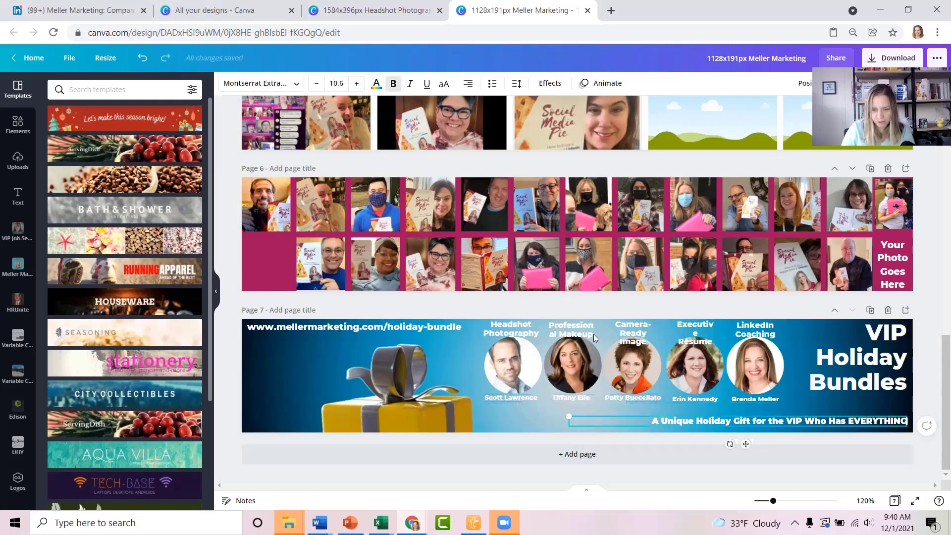
{"action": "left_click_drag", "start_coordinate": [597, 329], "coordinate": [606, 330]}
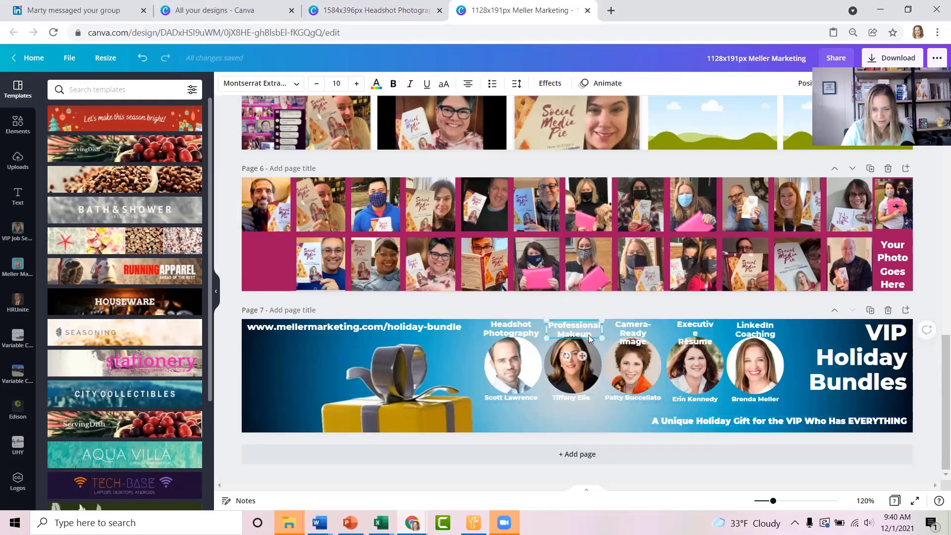
Widen the "Camera-Ready Image" and "Executive Resume" titles so each fits on two lines, and nudge "Professional Makeup" into line with them
{"action": "left_click", "coordinate": [573, 364]}
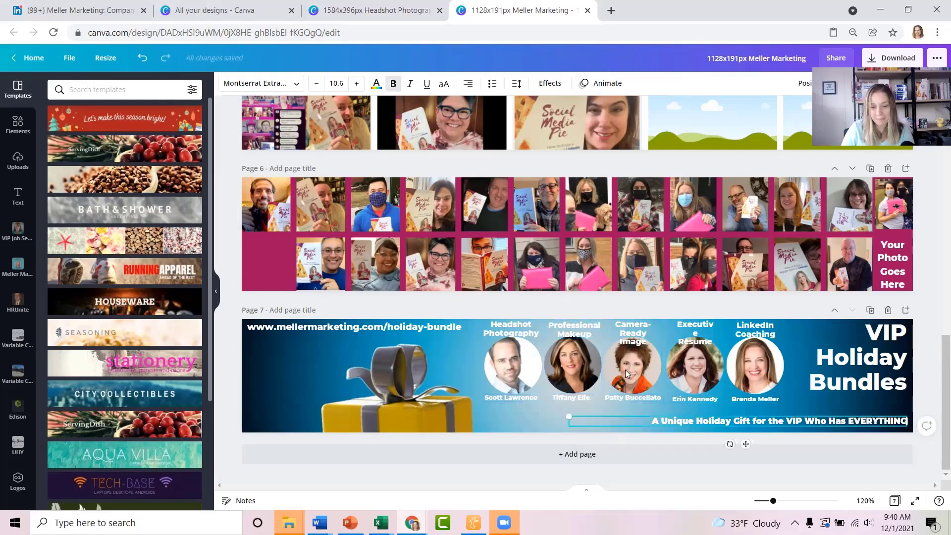
{"action": "left_click", "coordinate": [639, 337]}
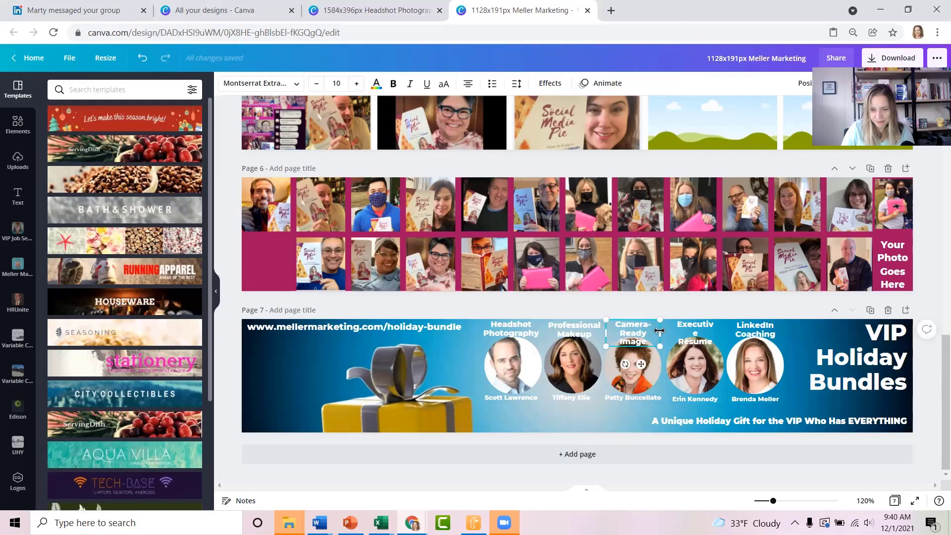
{"action": "left_click_drag", "start_coordinate": [660, 331], "coordinate": [666, 331]}
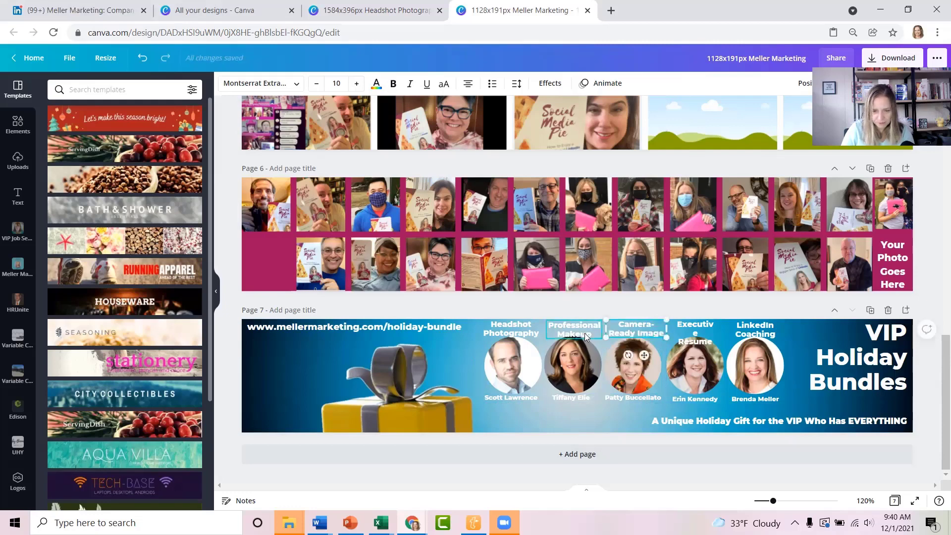
{"action": "left_click_drag", "start_coordinate": [584, 334], "coordinate": [600, 338]}
{"action": "left_click", "coordinate": [701, 341]}
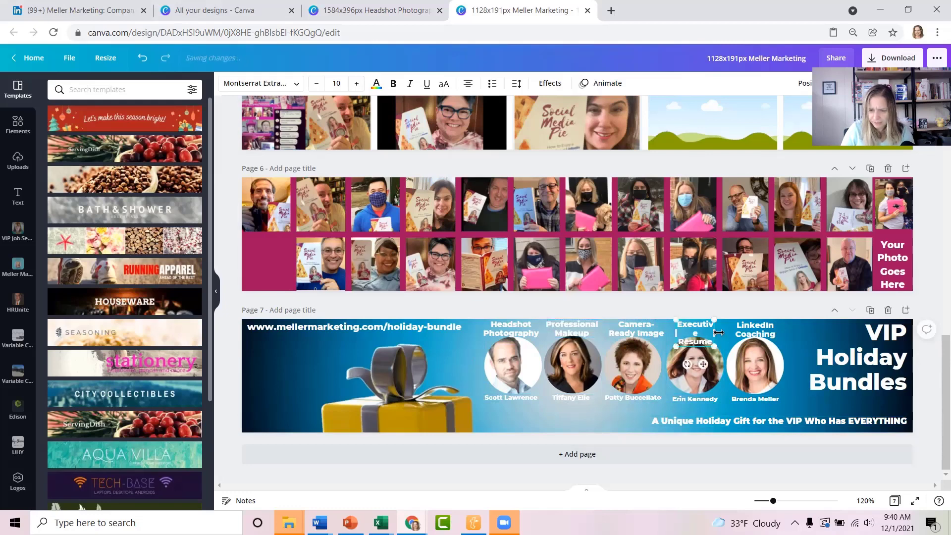
{"action": "mouse_move", "coordinate": [715, 333]}
{"action": "left_mouse_down"}
{"action": "mouse_move", "coordinate": [723, 332]}
{"action": "mouse_move", "coordinate": [704, 333]}
{"action": "left_mouse_up"}
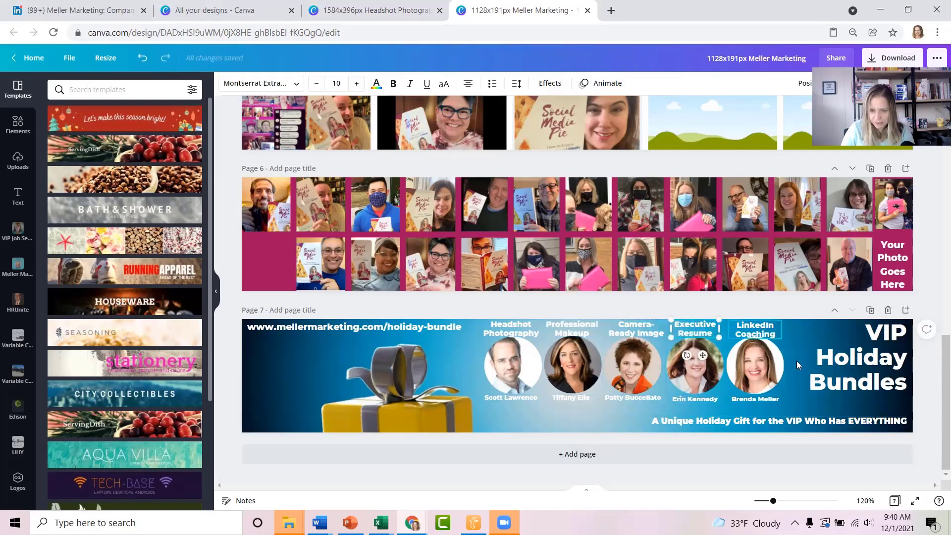
Move the five portraits with their service titles and name labels together slightly down, away from the banner's upper edge
{"action": "left_click", "coordinate": [540, 397]}
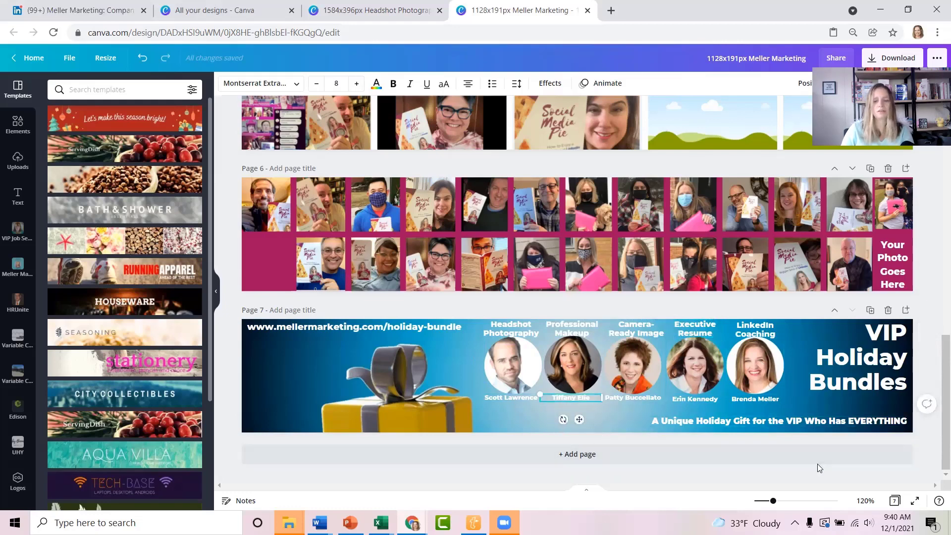
{"action": "left_click_drag", "start_coordinate": [473, 308], "coordinate": [788, 405]}
{"action": "left_click_drag", "start_coordinate": [759, 374], "coordinate": [759, 376]}
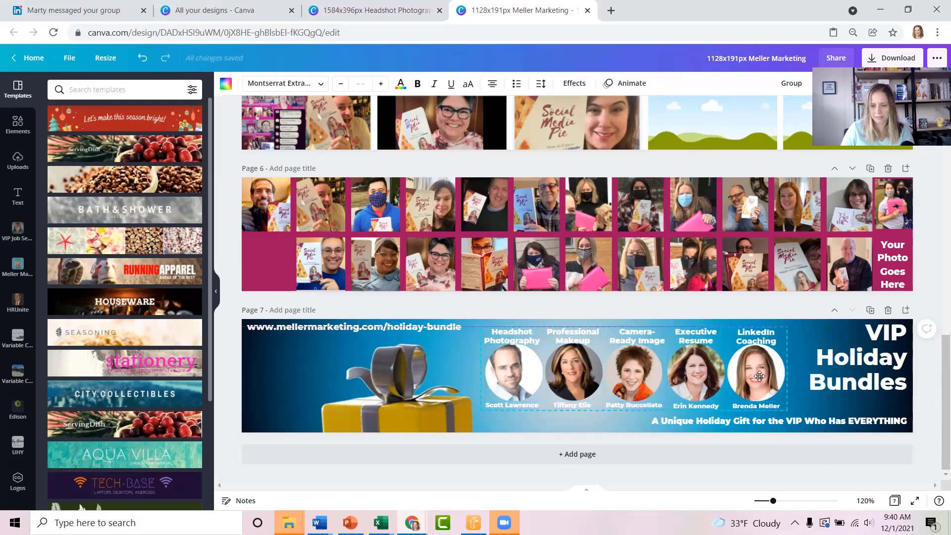
Shift the "VIP Holiday Bundles" headline and the web address slightly down and inward from the banner's edges
{"action": "left_click_drag", "start_coordinate": [852, 378], "coordinate": [851, 382]}
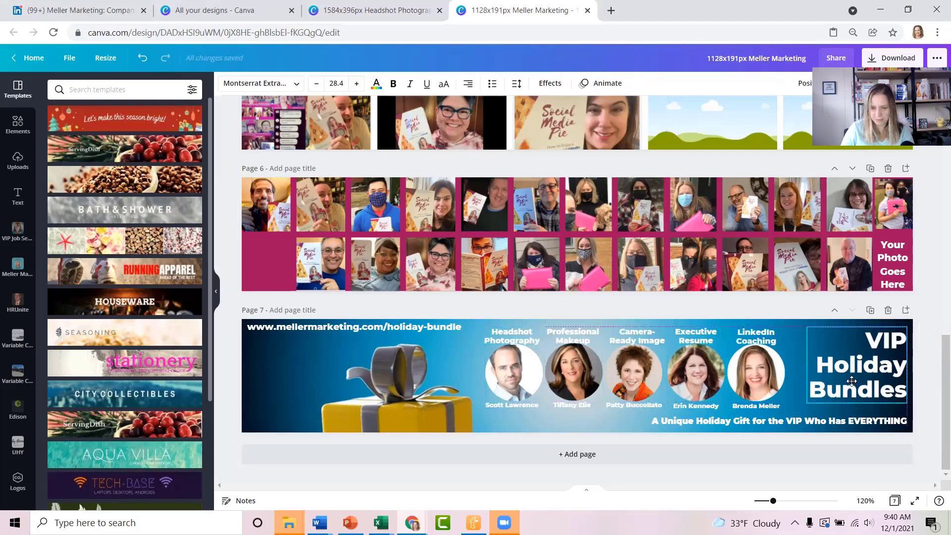
{"action": "left_click_drag", "start_coordinate": [375, 328], "coordinate": [374, 334]}
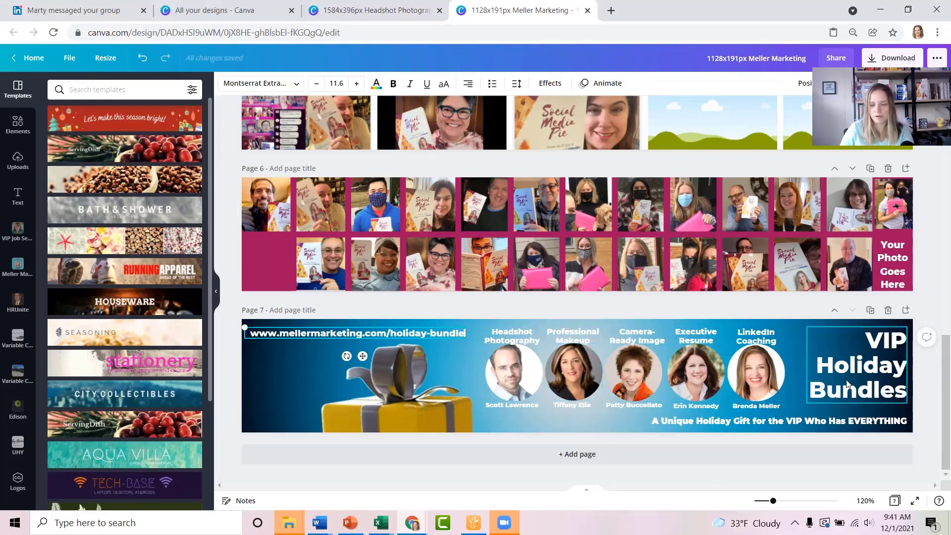
{"action": "left_click_drag", "start_coordinate": [846, 380], "coordinate": [844, 384]}
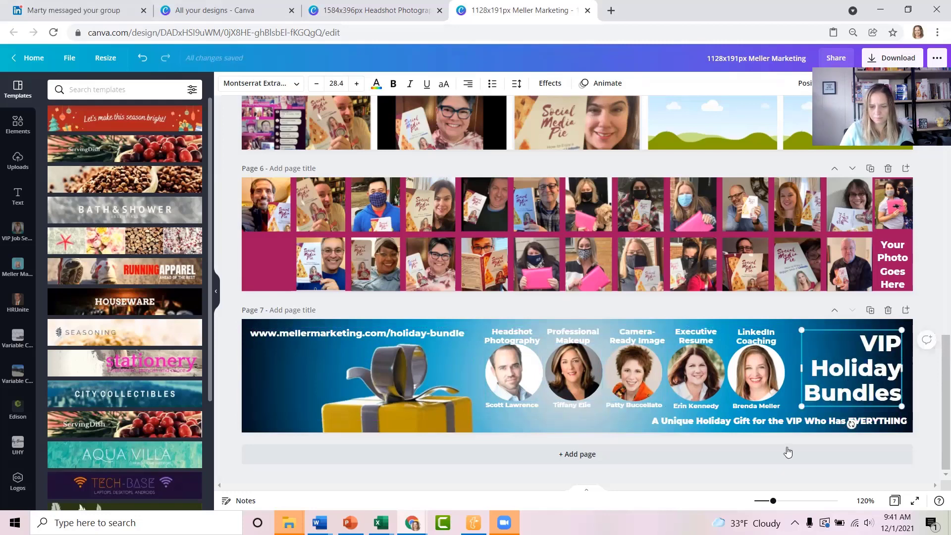
Enlarge the tagline to font size 16 and widen its text box so that it stays on one line
{"action": "left_click", "coordinate": [783, 424]}
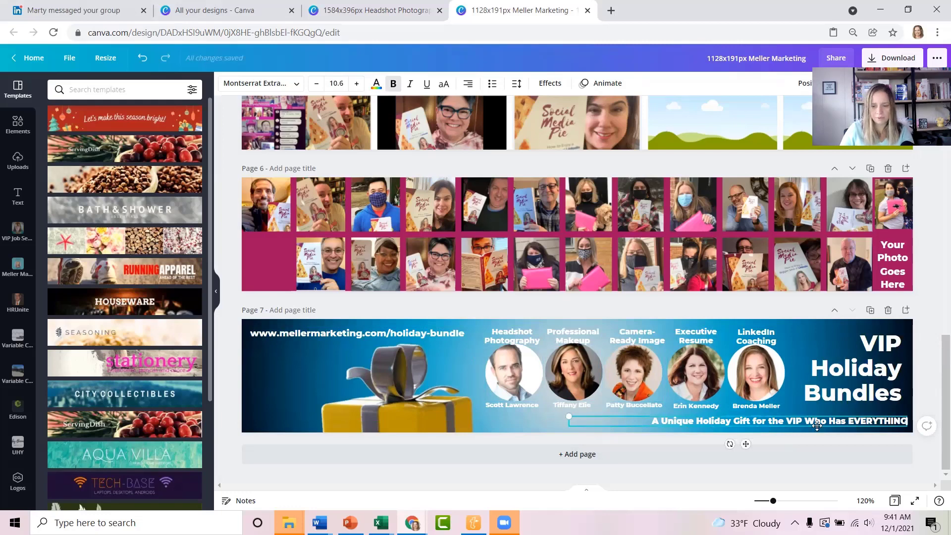
{"action": "left_click", "coordinate": [337, 84]}
{"action": "type", "text": "12"}
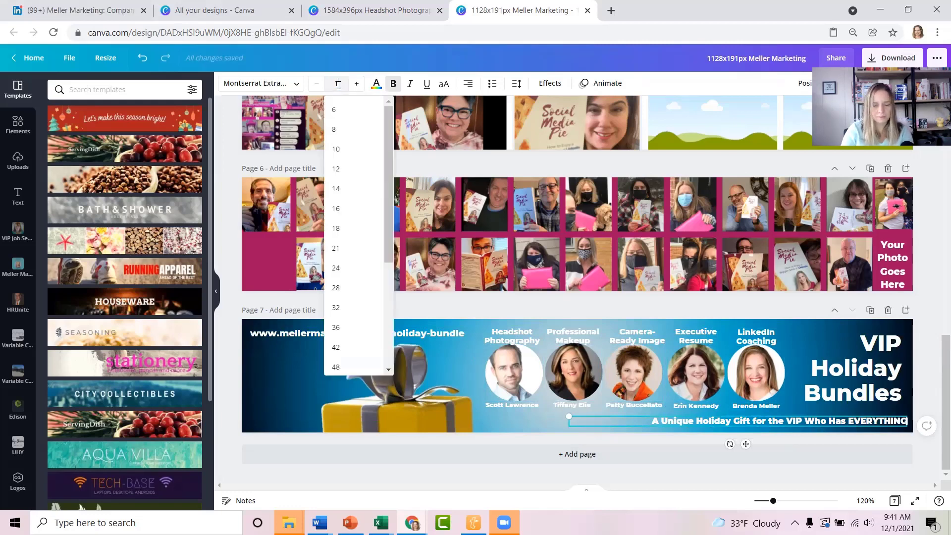
{"action": "key", "text": "Return"}
{"action": "left_click", "coordinate": [337, 85]}
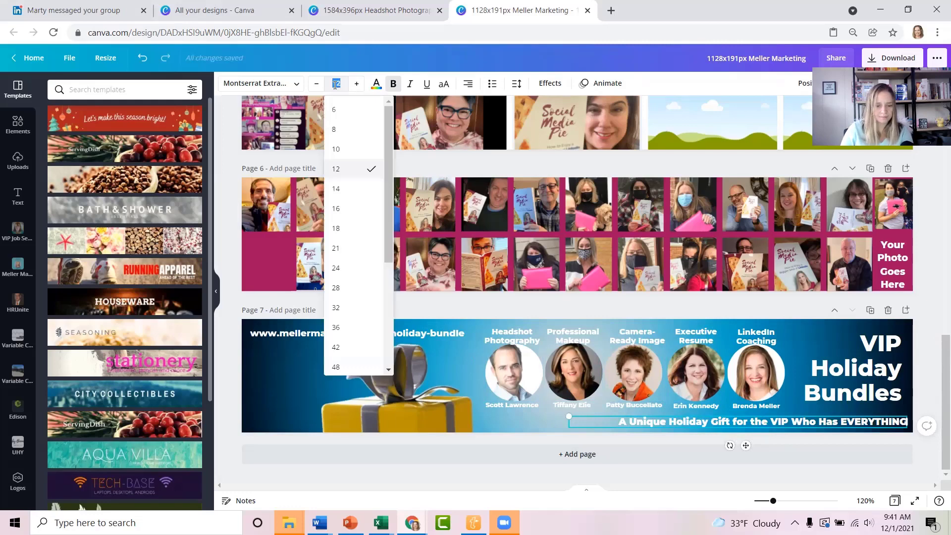
{"action": "key", "text": "Return"}
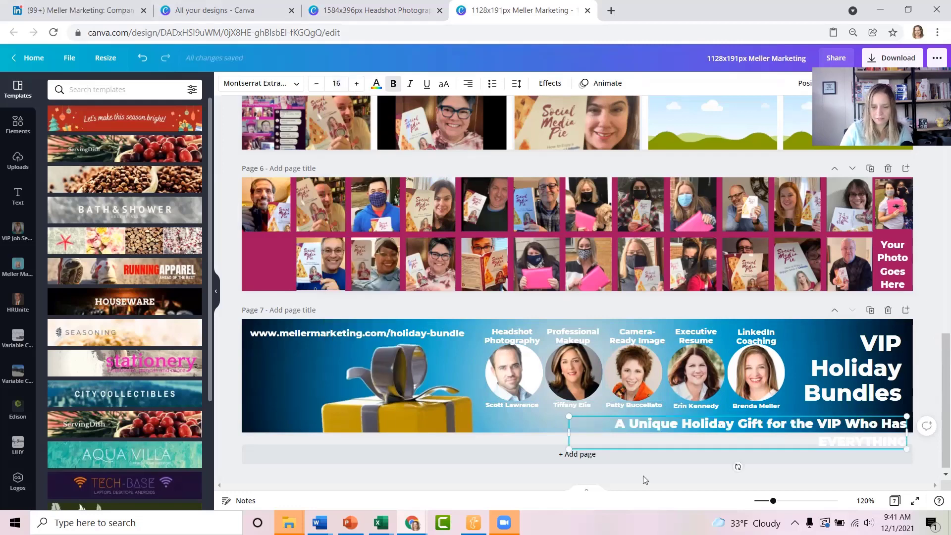
{"action": "left_click_drag", "start_coordinate": [510, 422], "coordinate": [485, 424]}
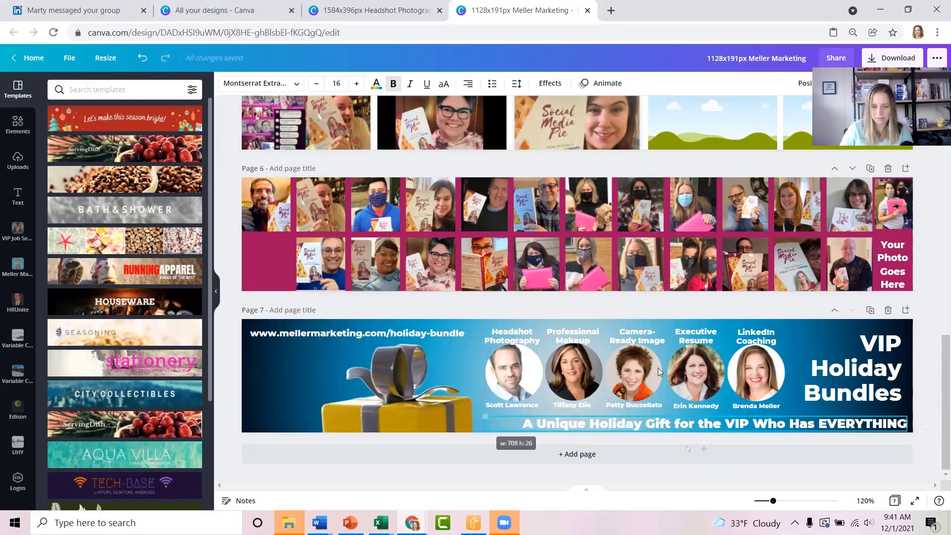
Try the tagline at font sizes 21 and 22
{"action": "left_click", "coordinate": [336, 83]}
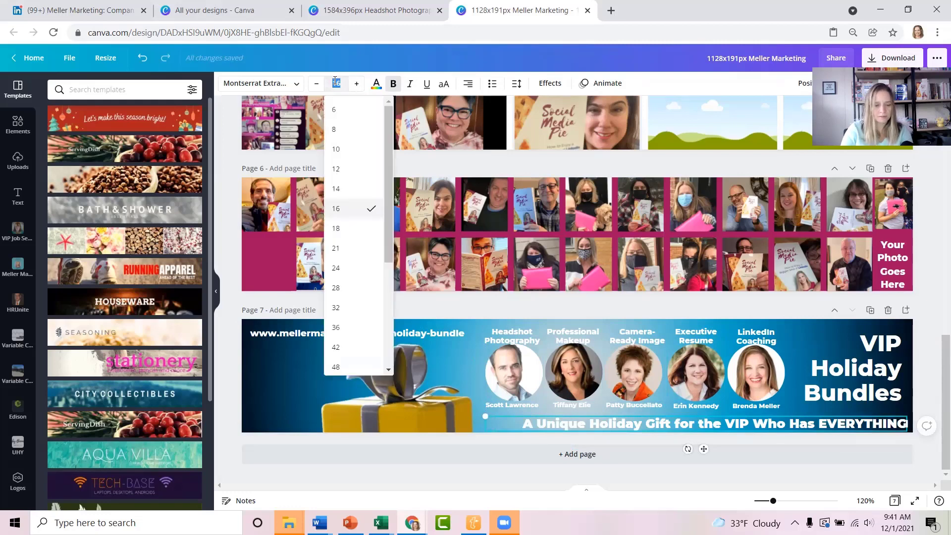
{"action": "type", "text": "21"}
{"action": "key", "text": "Return"}
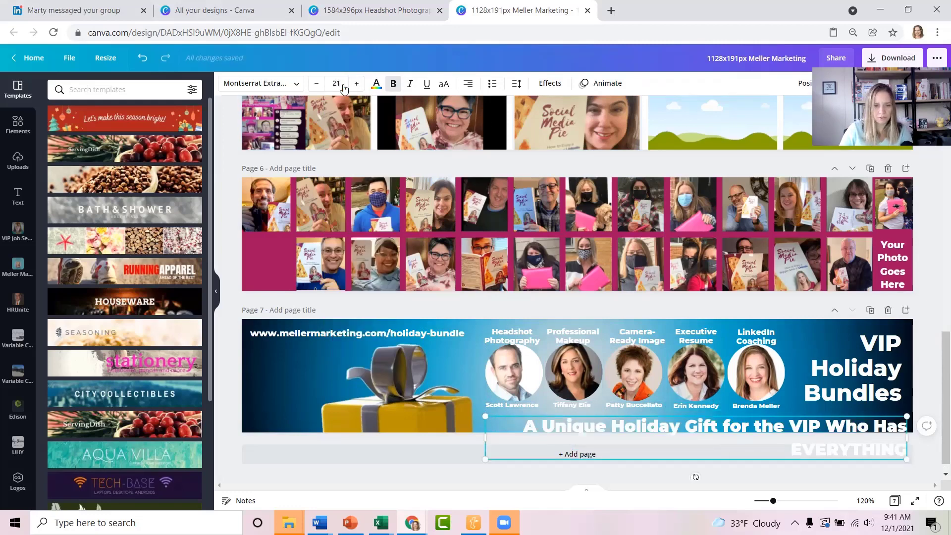
{"action": "left_click", "coordinate": [356, 83]}
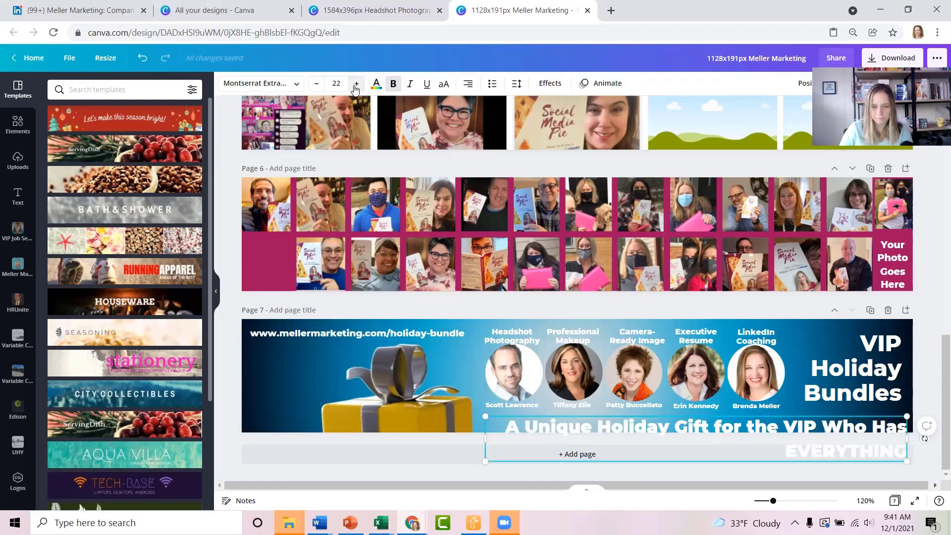
Fit the tagline on one line at font size 18 by widening its box, and nudge it up from the lower edge
{"action": "left_click", "coordinate": [317, 85]}
{"action": "left_click", "coordinate": [315, 85]}
{"action": "left_click", "coordinate": [315, 85]}
{"action": "left_click", "coordinate": [315, 86]}
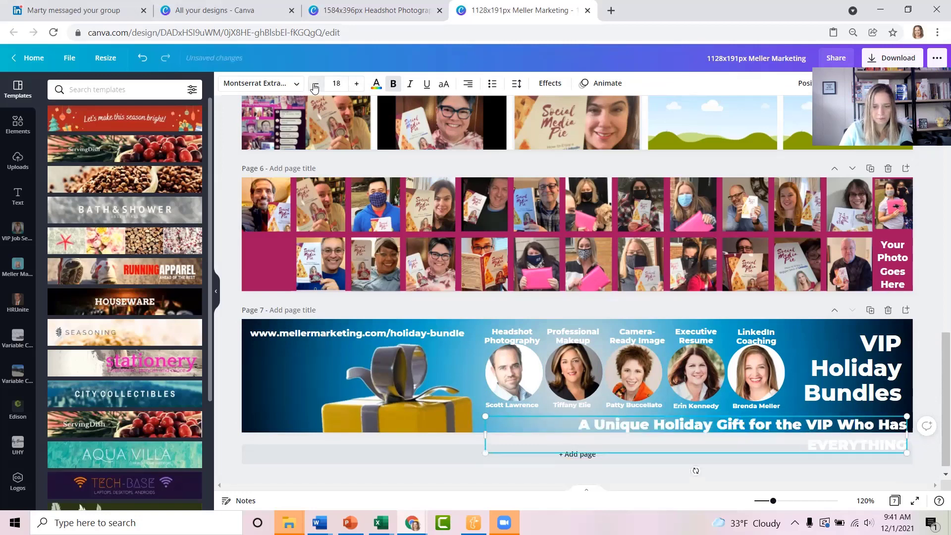
{"action": "left_click_drag", "start_coordinate": [486, 434], "coordinate": [460, 434]}
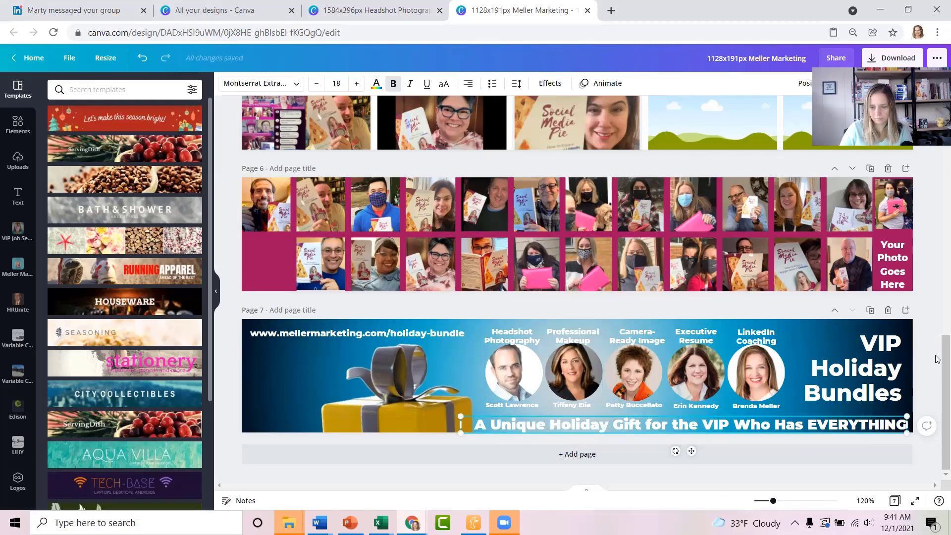
{"action": "left_click_drag", "start_coordinate": [866, 425], "coordinate": [865, 421]}
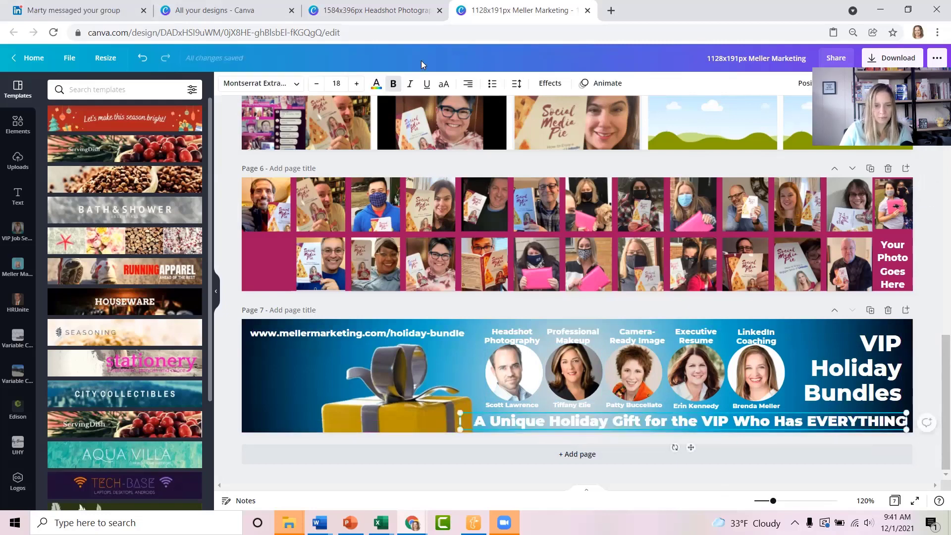
Set the tagline to font size 17, tighten its box around the text and align its right end with the headline
{"action": "left_click", "coordinate": [315, 84]}
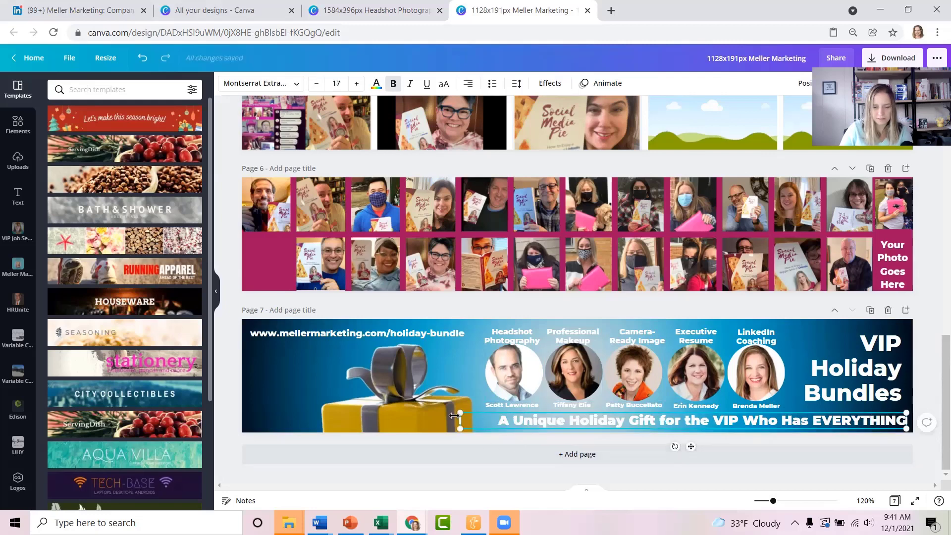
{"action": "left_click_drag", "start_coordinate": [453, 415], "coordinate": [489, 416]}
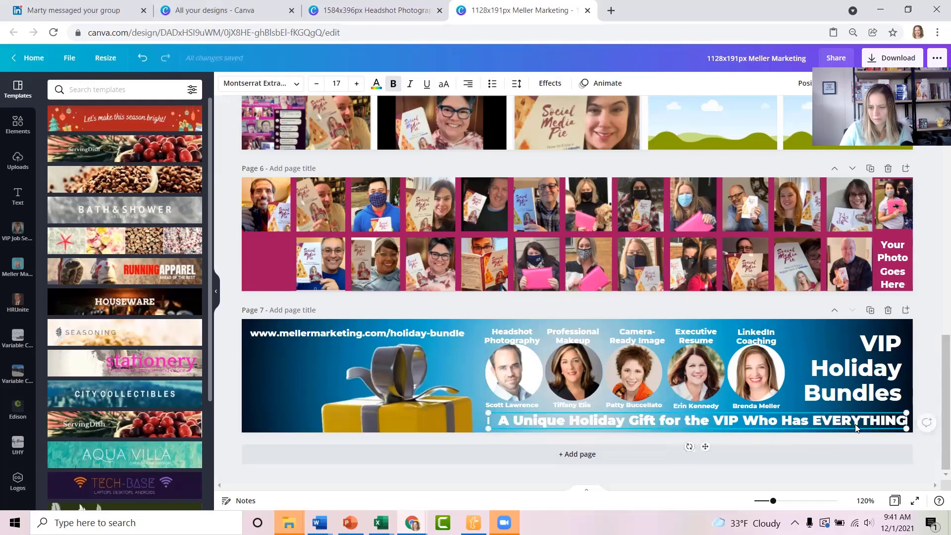
{"action": "left_click_drag", "start_coordinate": [856, 421], "coordinate": [848, 417]}
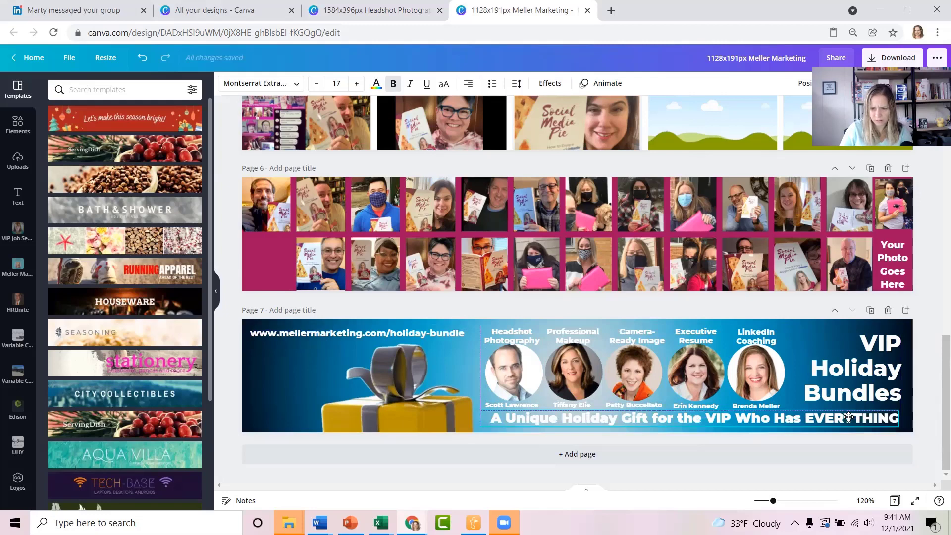
{"action": "left_click_drag", "start_coordinate": [848, 418], "coordinate": [849, 421]}
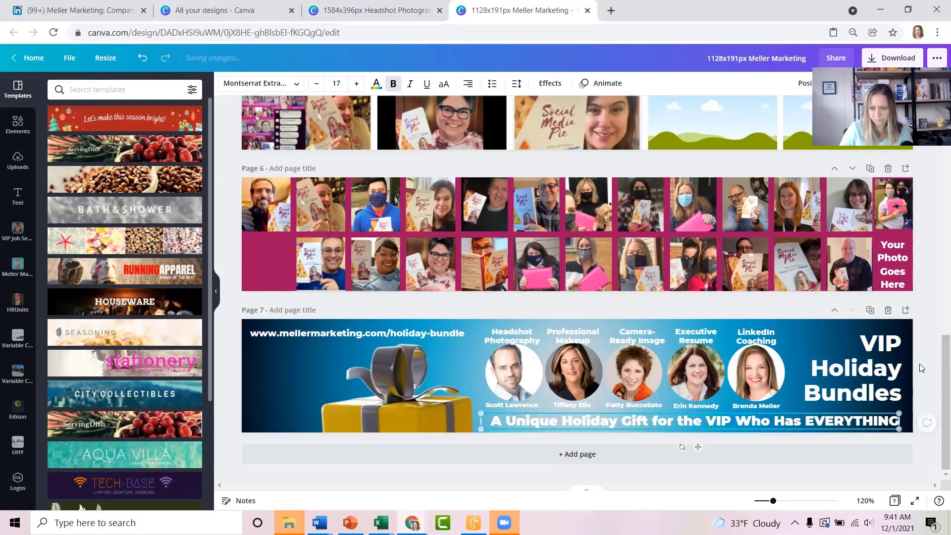
{"action": "left_click", "coordinate": [924, 350]}
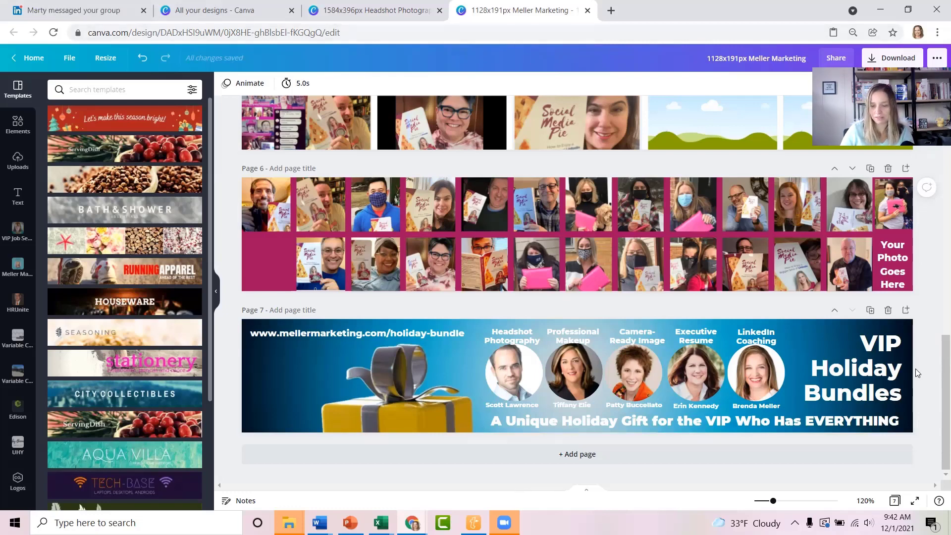
Title page 7 "Holiday Bundle 1128x191px LinkedIn Page Header"
{"action": "left_click", "coordinate": [285, 315]}
{"action": "type", "text": "Holiday"}
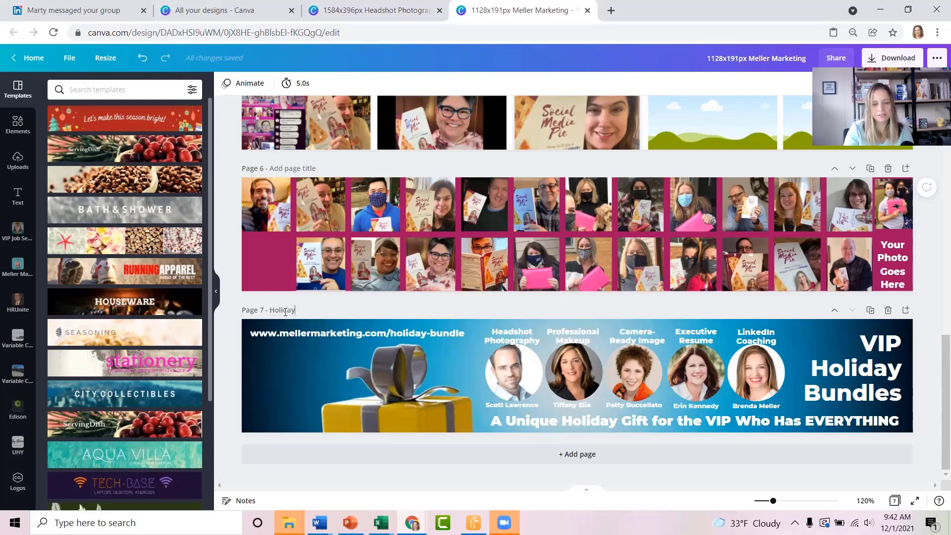
{"action": "type", "text": " Bun"}
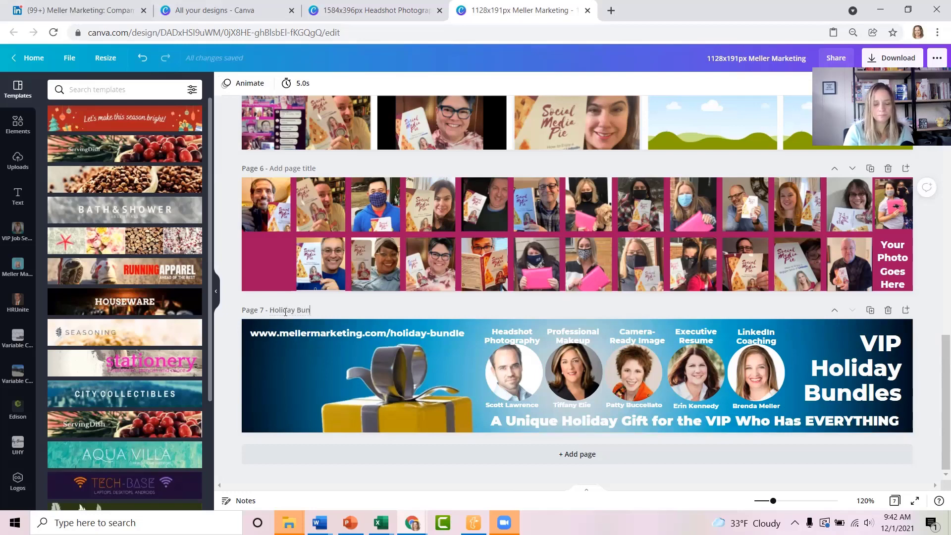
{"action": "type", "text": "dle 1128x"}
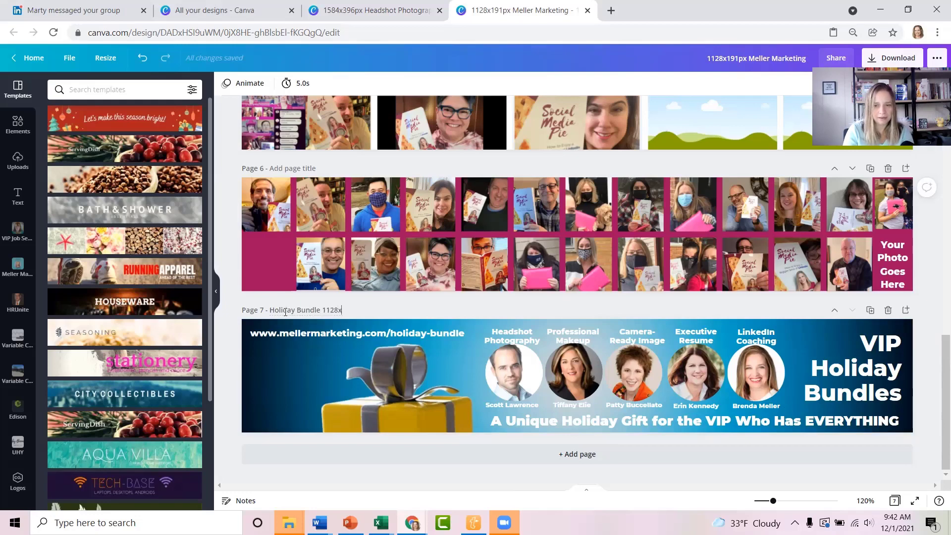
{"action": "type", "text": "191px "}
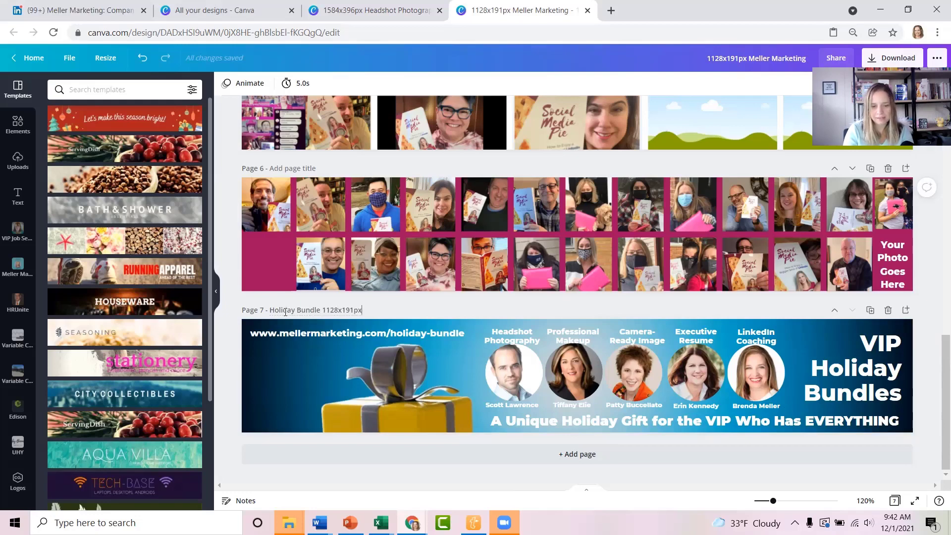
{"action": "type", "text": "LinkedIn"}
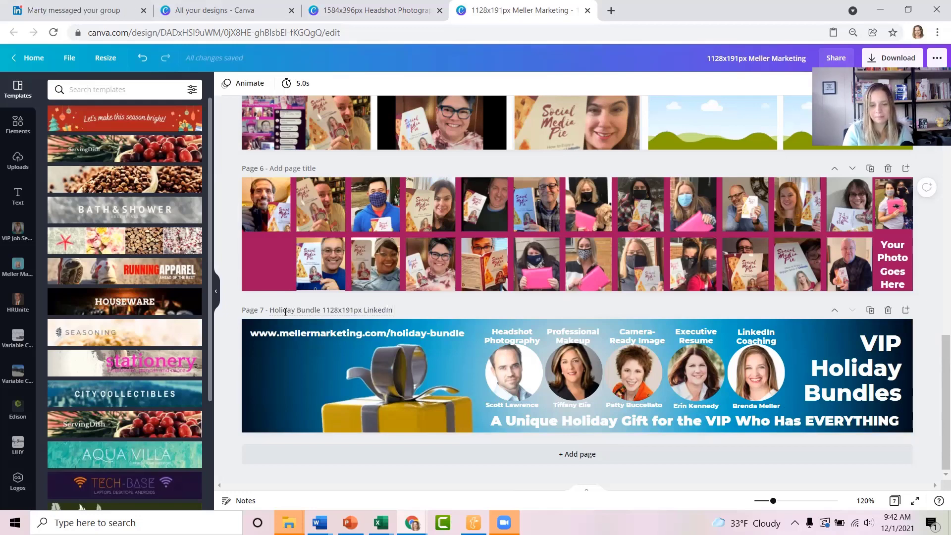
{"action": "type", "text": " Page Header"}
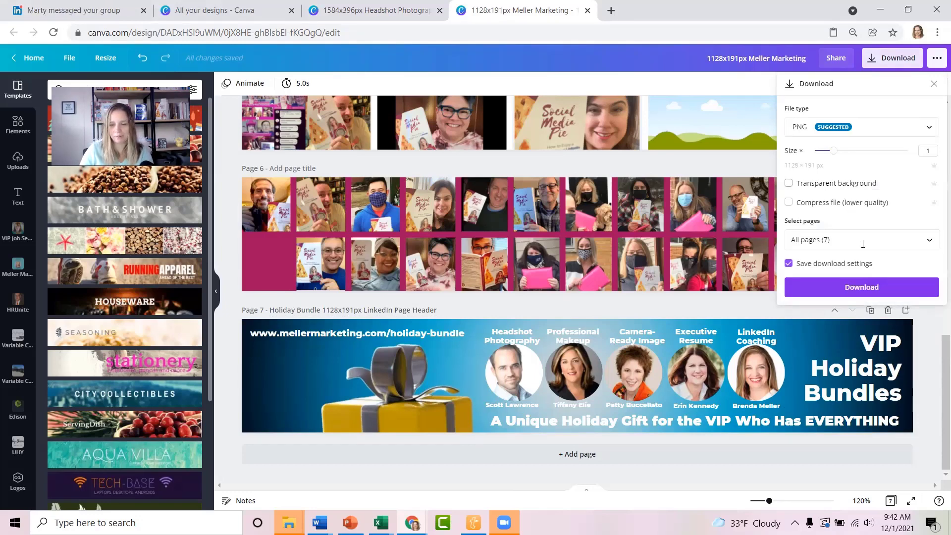
Limit the PNG download to page 7, the holiday bundle header, instead of all pages
{"action": "left_click", "coordinate": [913, 242]}
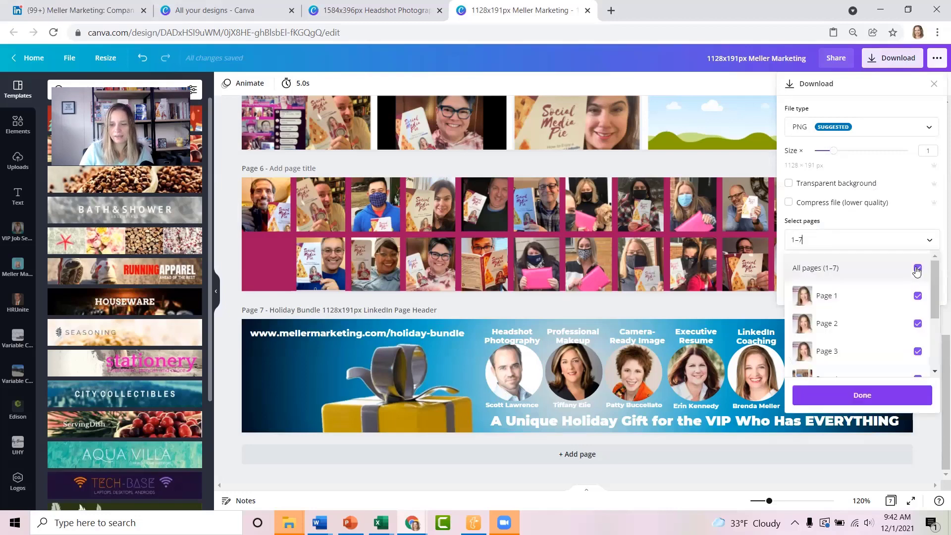
{"action": "scroll", "coordinate": [920, 307], "scroll_direction": "down", "scroll_amount": 3}
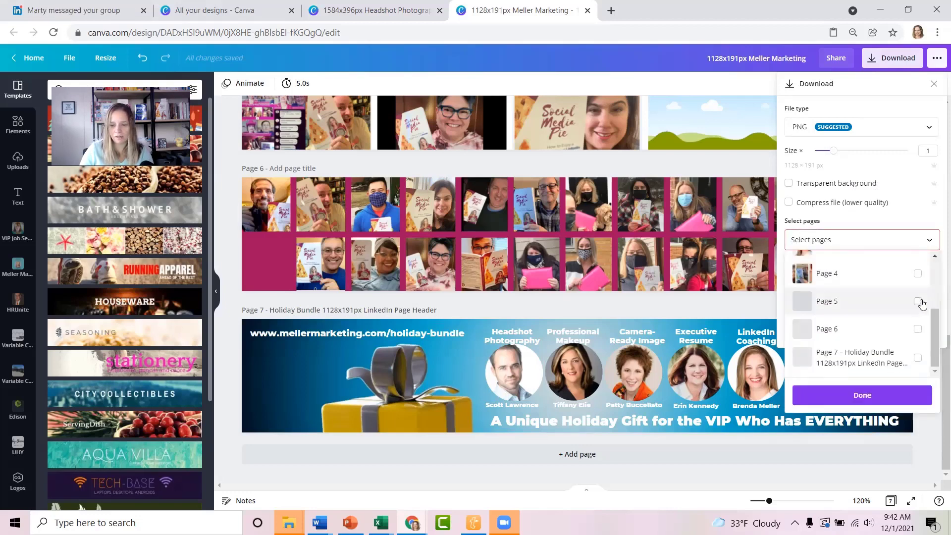
{"action": "left_click", "coordinate": [918, 360]}
{"action": "left_click", "coordinate": [883, 399]}
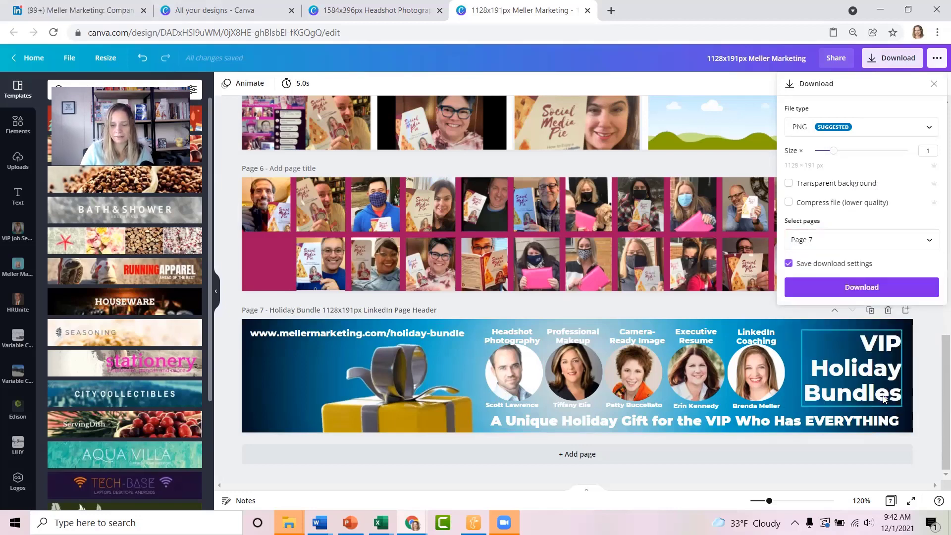
Download page 7 as a PNG, and also download all pages 1–7 of the design as PNGs
{"action": "left_click", "coordinate": [837, 289]}
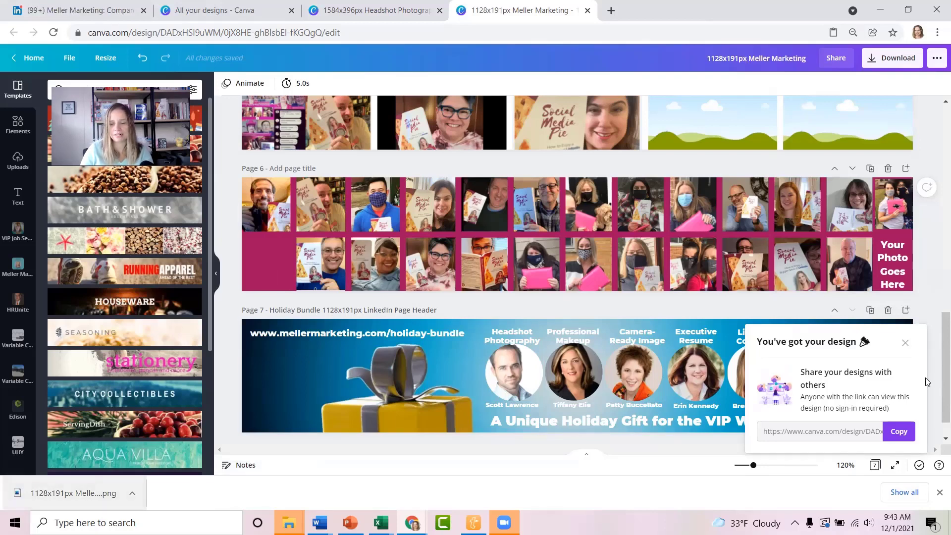
{"action": "left_click", "coordinate": [887, 57]}
{"action": "left_click", "coordinate": [929, 239]}
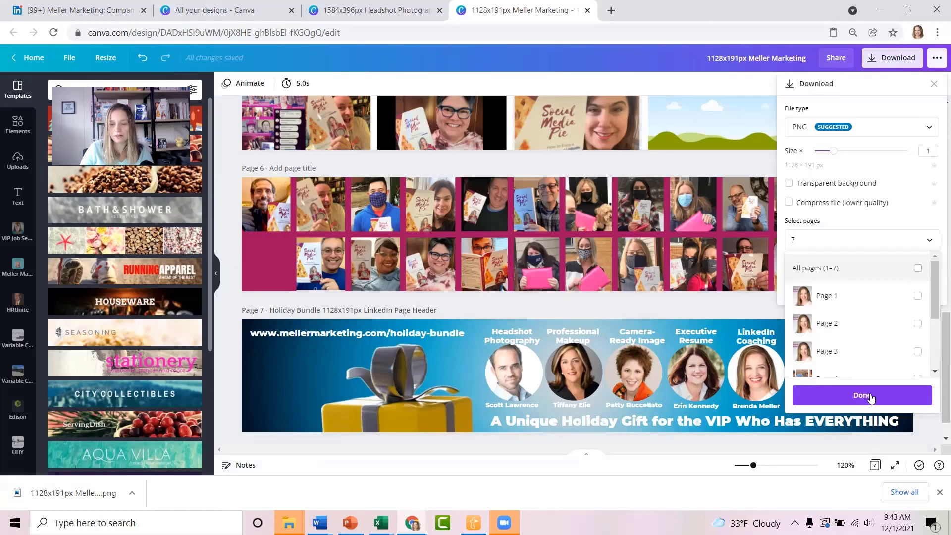
{"action": "left_click", "coordinate": [850, 289]}
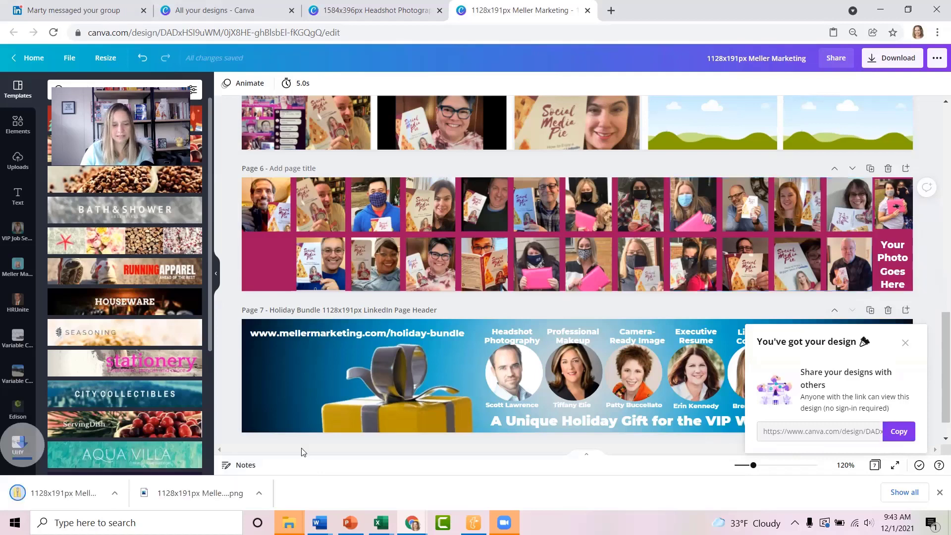
Open the browser's full download list and show 1128x191px Meller Marketing.zip in its File Explorer folder
{"action": "left_click", "coordinate": [904, 492]}
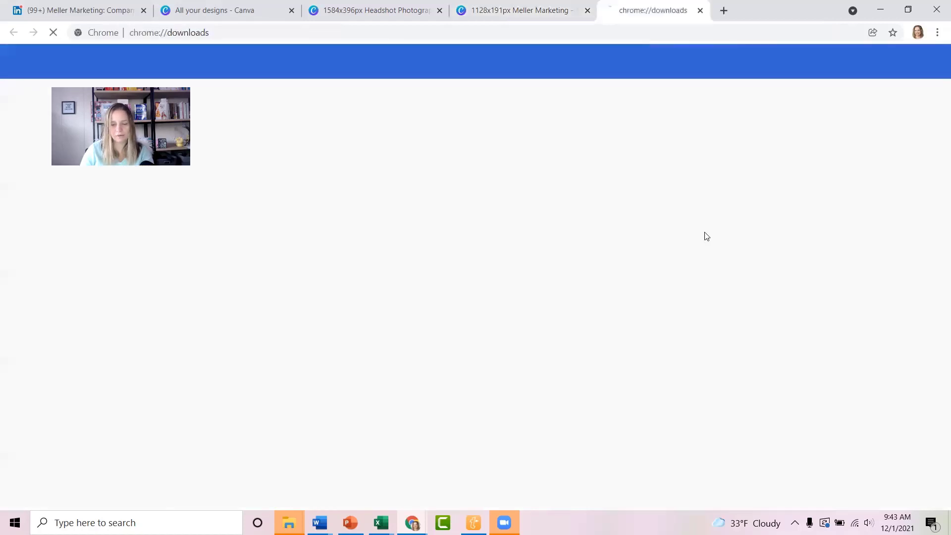
{"action": "right_click", "coordinate": [371, 185]}
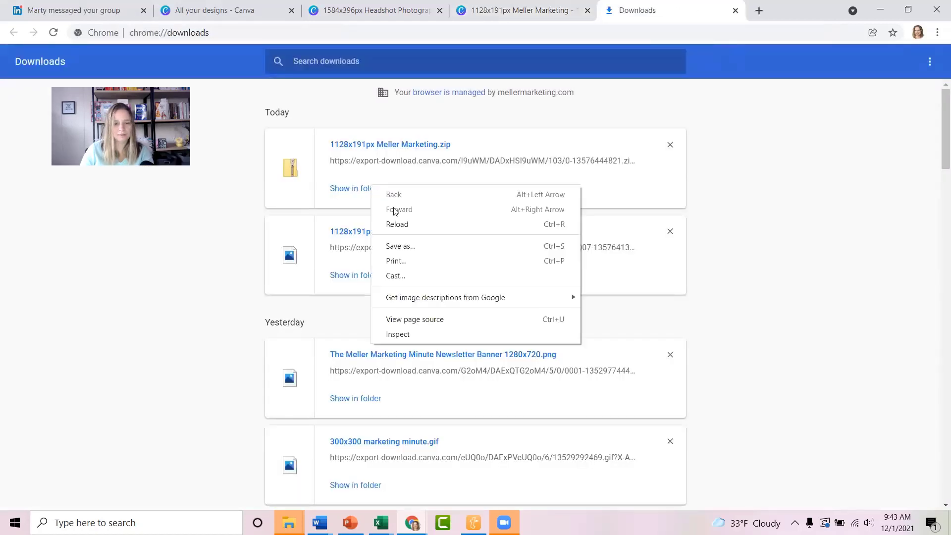
{"action": "left_click", "coordinate": [349, 190]}
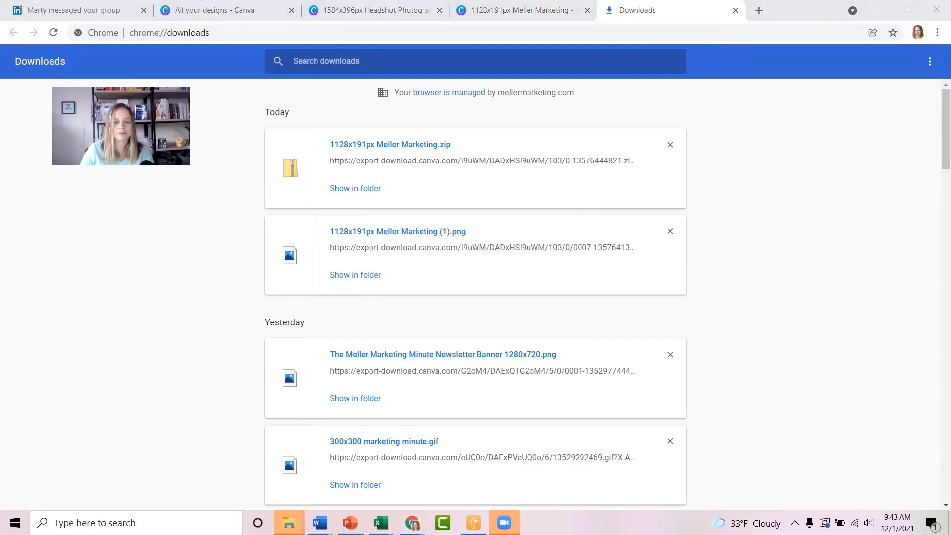
{"action": "left_click", "coordinate": [642, 138]}
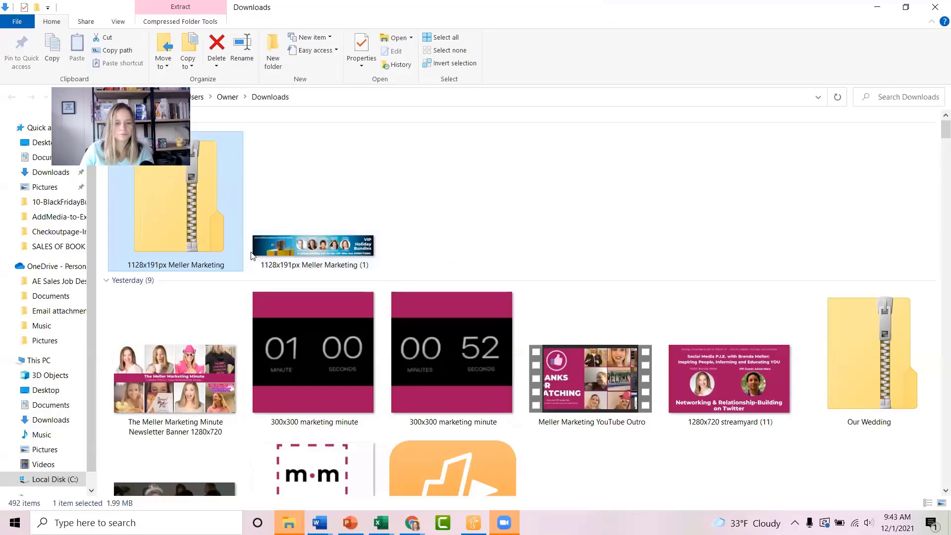
Extract the 1128x191px Meller Marketing zip into a folder of the same name in Downloads
{"action": "right_click", "coordinate": [219, 227]}
{"action": "left_click", "coordinate": [269, 283]}
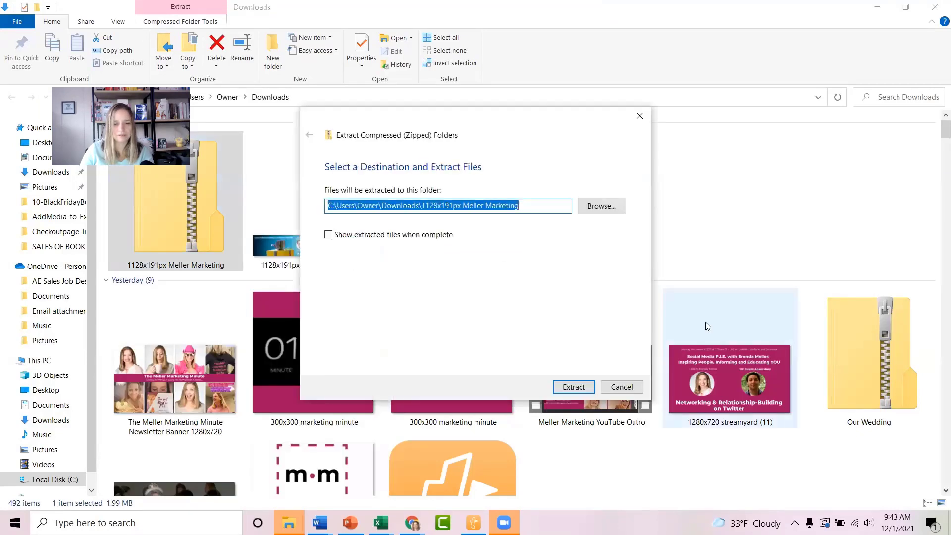
{"action": "left_click", "coordinate": [571, 387]}
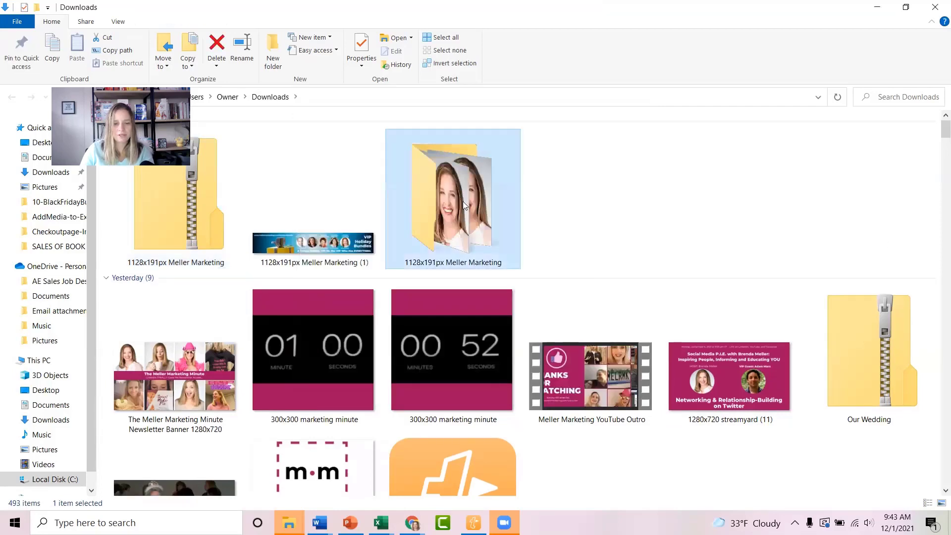
Look through the extracted folder and preview the "Holiday Bundle 1128x191px LinkedIn Page Header" image, closing the preview when done
{"action": "double_click", "coordinate": [463, 202]}
{"action": "left_click", "coordinate": [196, 168]}
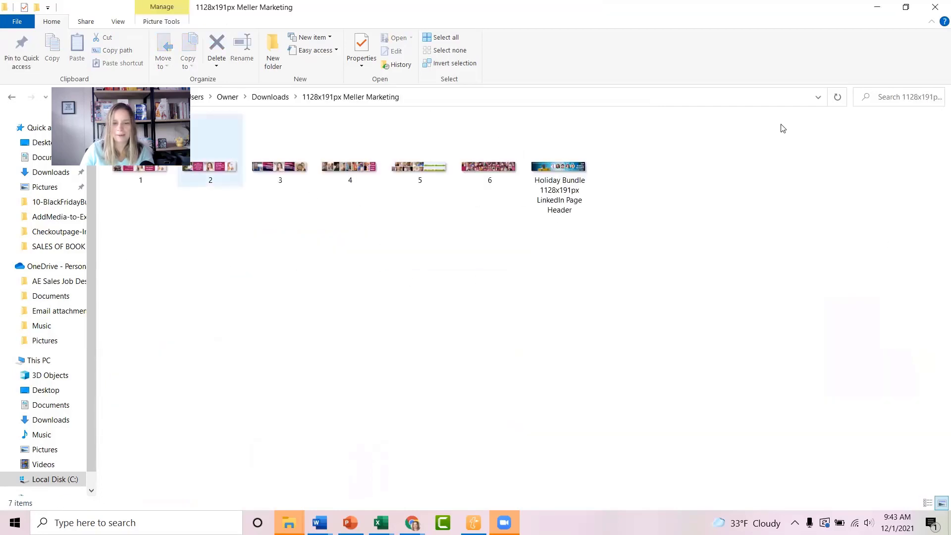
{"action": "left_click", "coordinate": [137, 183]}
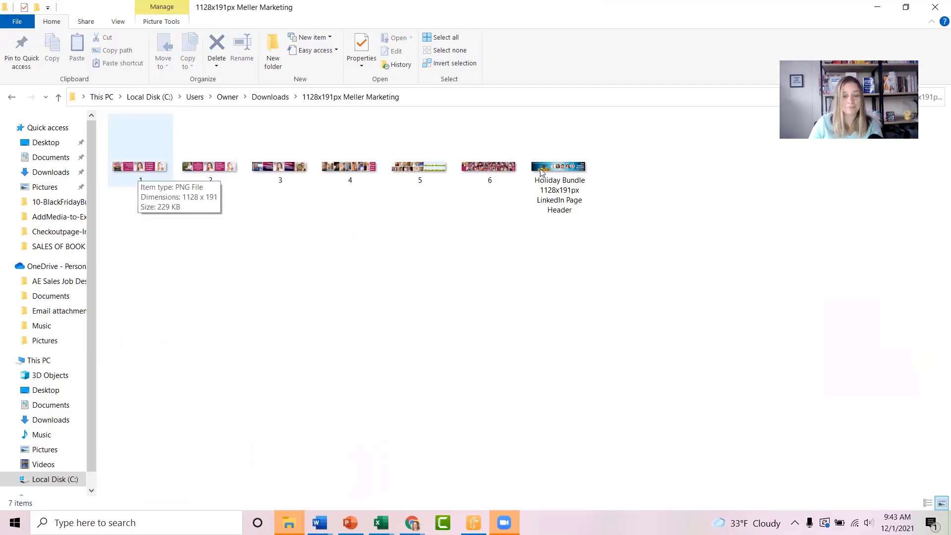
{"action": "double_click", "coordinate": [574, 177]}
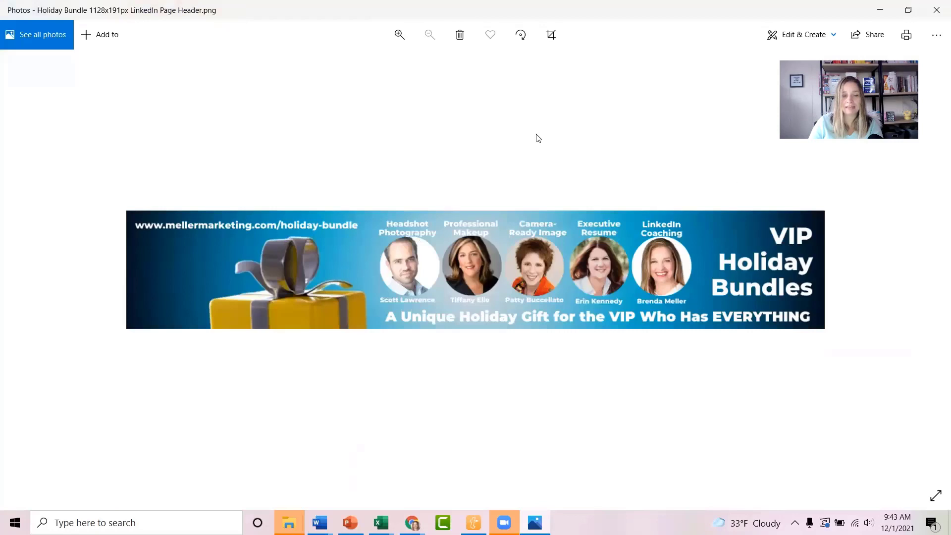
{"action": "double_click", "coordinate": [185, 12]}
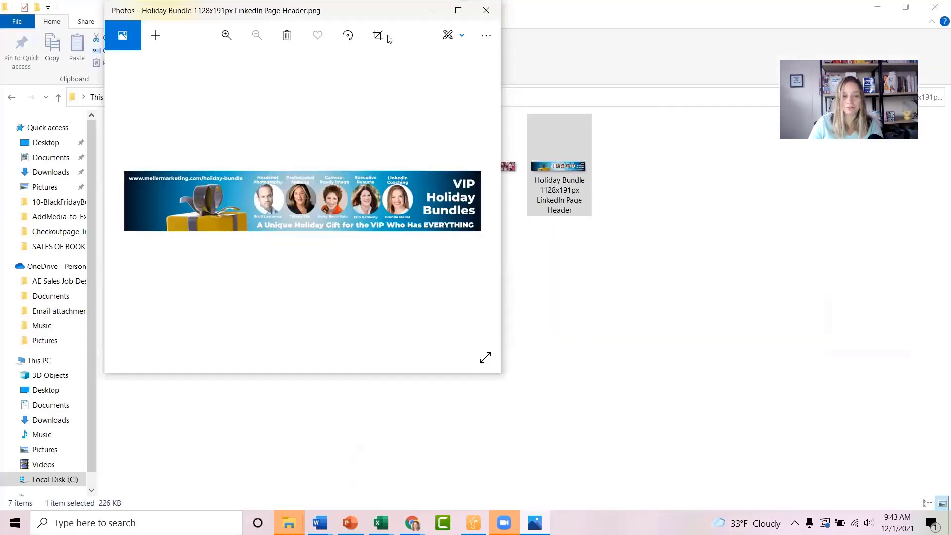
{"action": "left_click", "coordinate": [486, 10]}
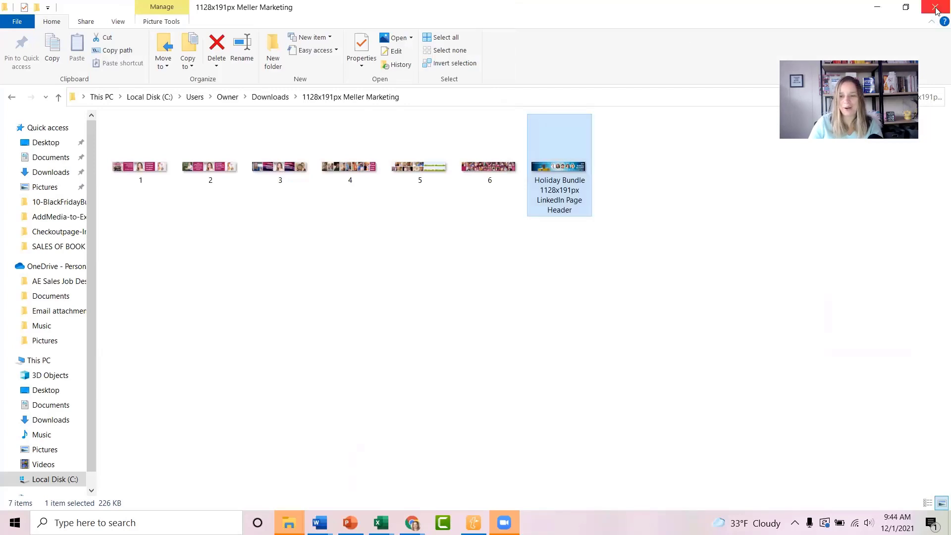
Switch to the Meller Marketing LinkedIn page, upload "Holiday Bundle 1128x191px LinkedIn Page Header" from the extracted folder as its cover image, and save it
{"action": "key", "text": "alt+Tab"}
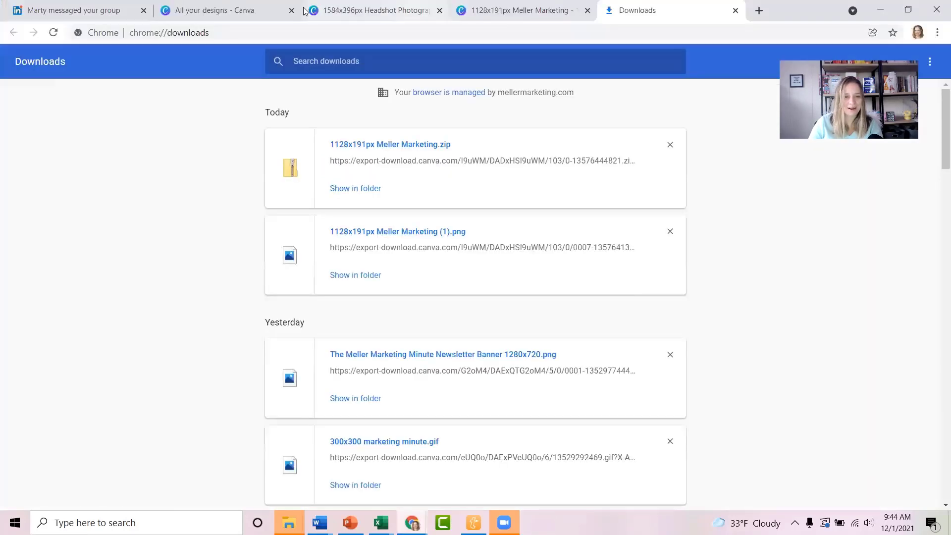
{"action": "left_click", "coordinate": [68, 11]}
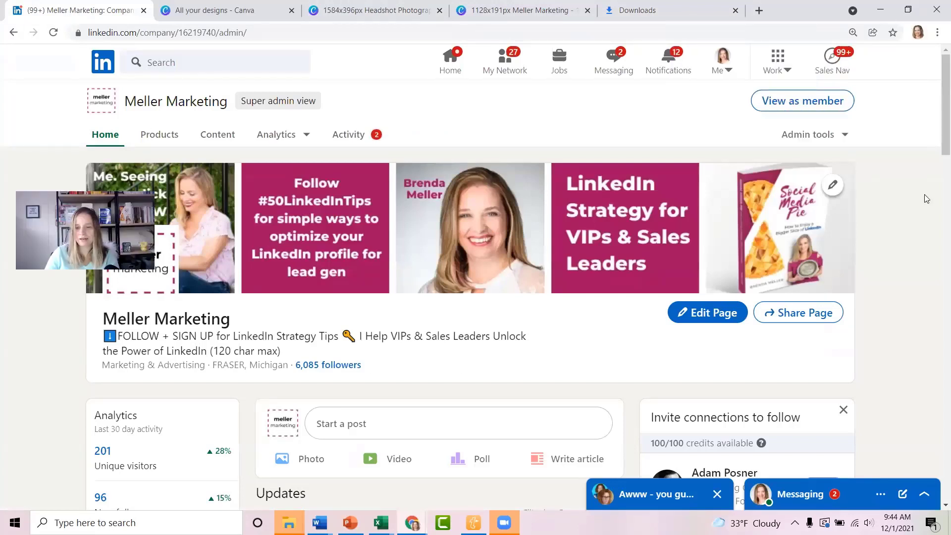
{"action": "left_click", "coordinate": [832, 185]}
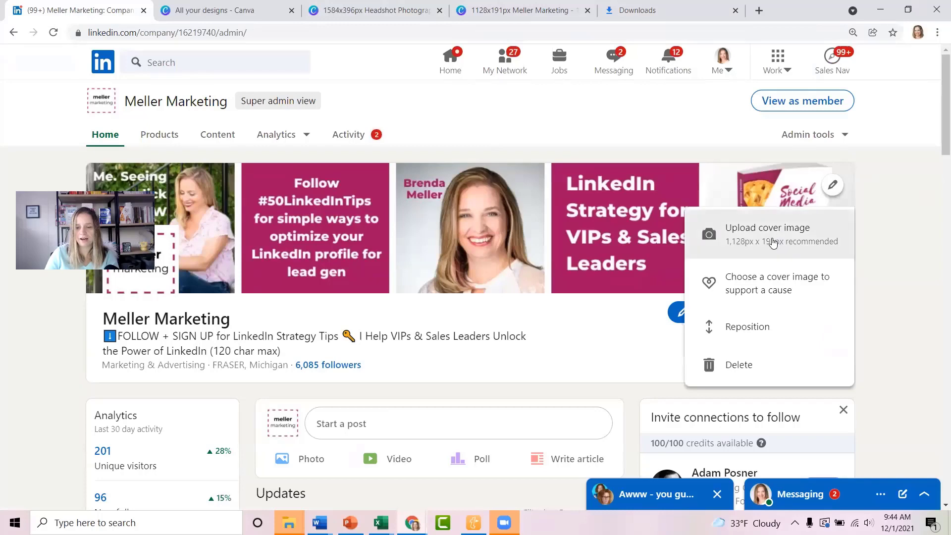
{"action": "left_click", "coordinate": [772, 235]}
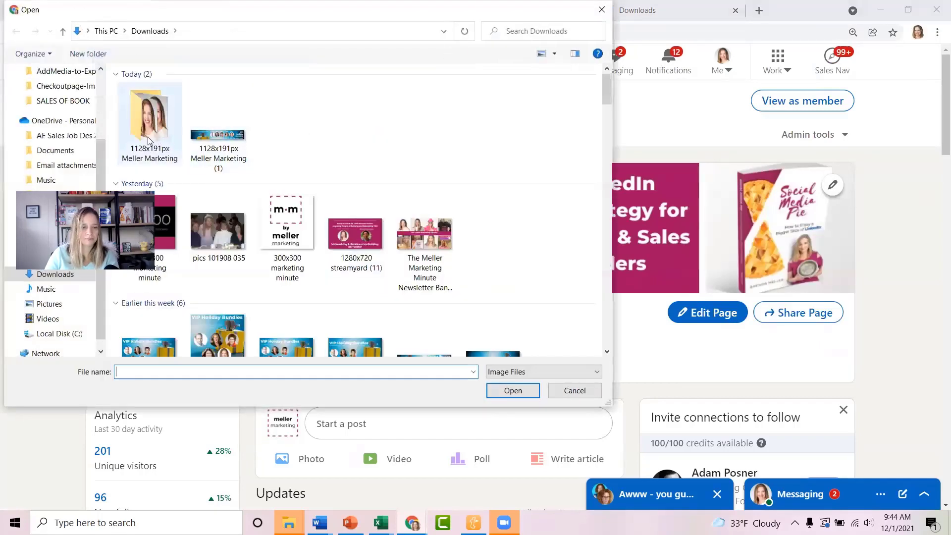
{"action": "double_click", "coordinate": [147, 141]}
{"action": "left_click", "coordinate": [584, 130]}
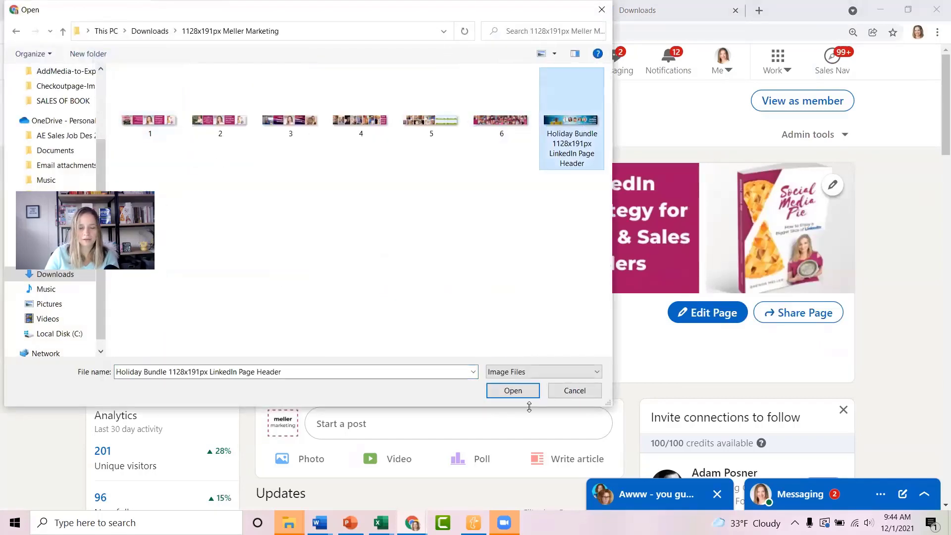
{"action": "left_click", "coordinate": [515, 390]}
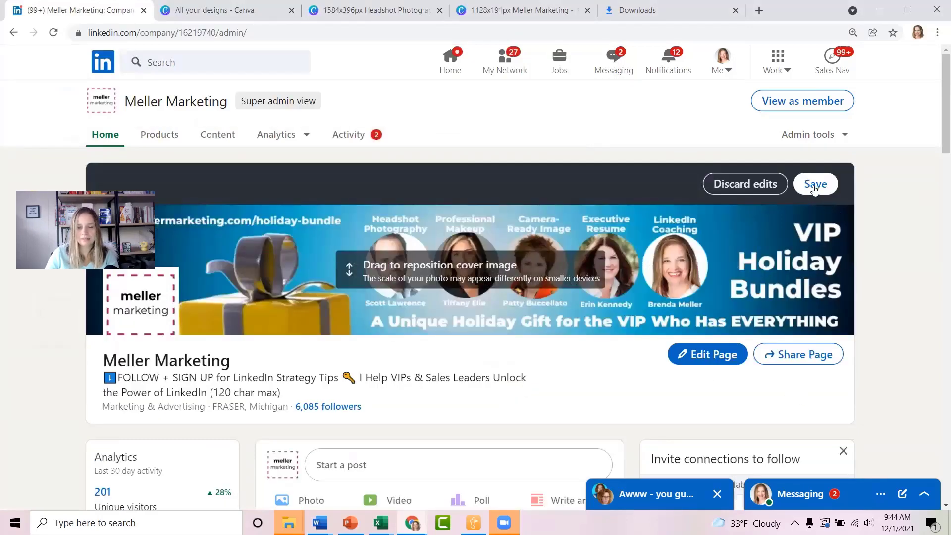
{"action": "left_click", "coordinate": [814, 187]}
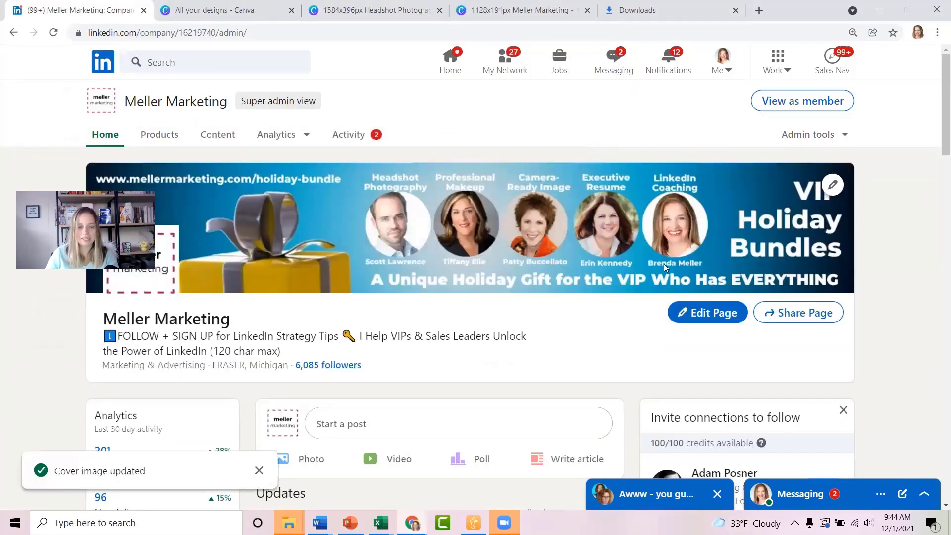
{"action": "left_click_drag", "start_coordinate": [94, 190], "coordinate": [91, 31]}
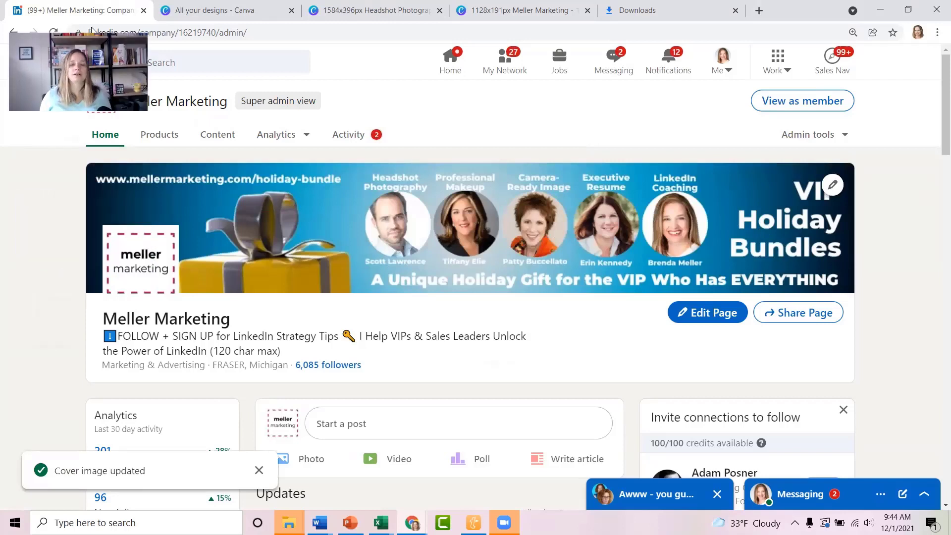